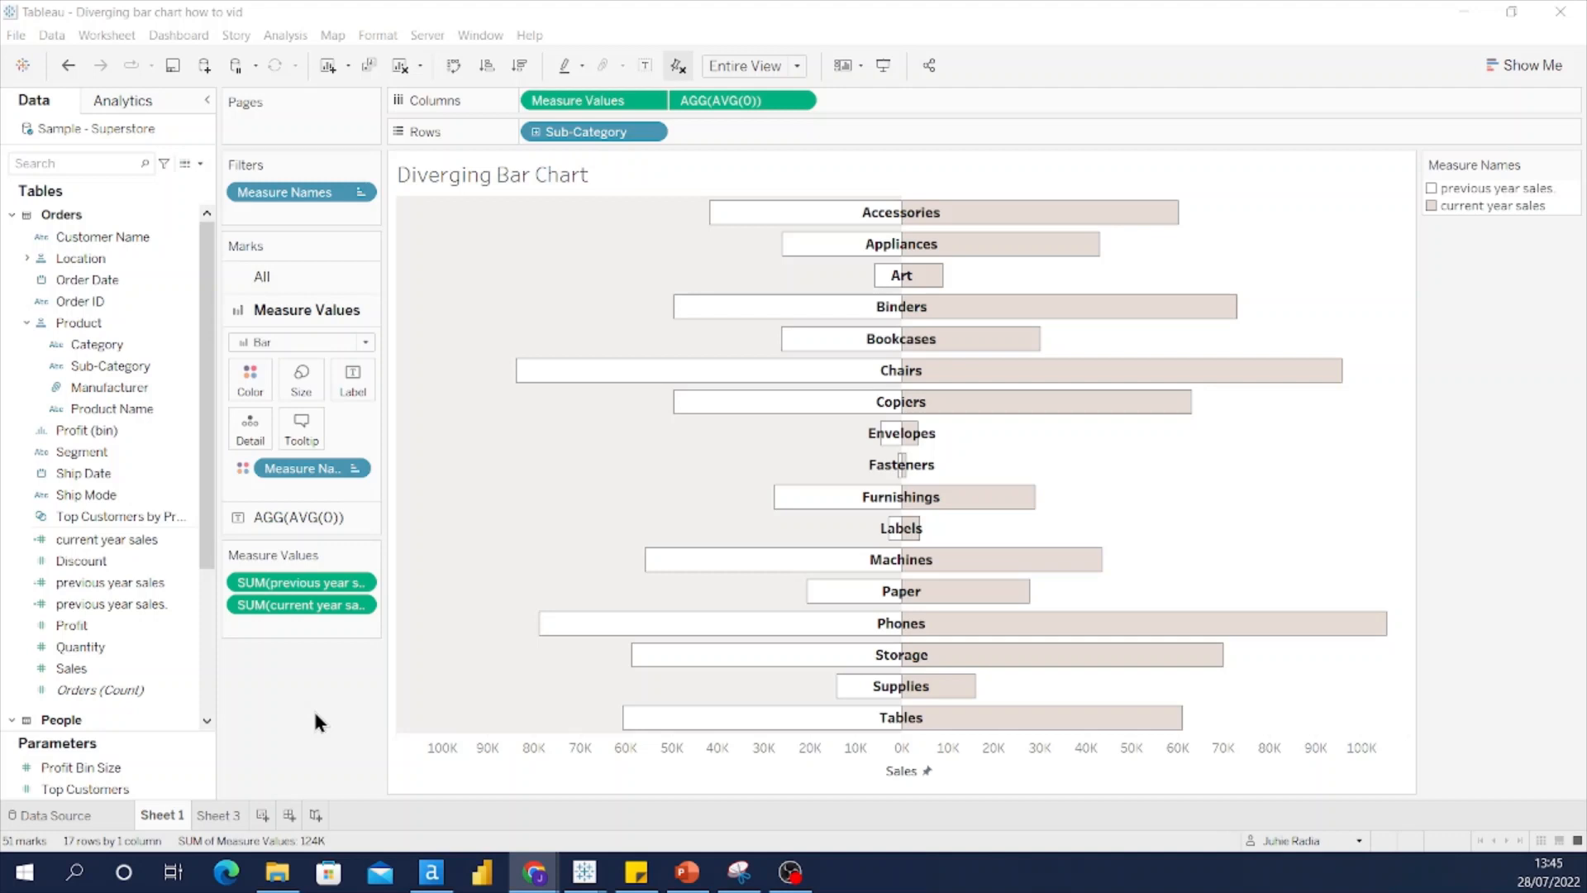
# Step: Switch to the empty Sheet 3 worksheet titled 'Diverging Bar Chart'
pyautogui.click(219, 815)
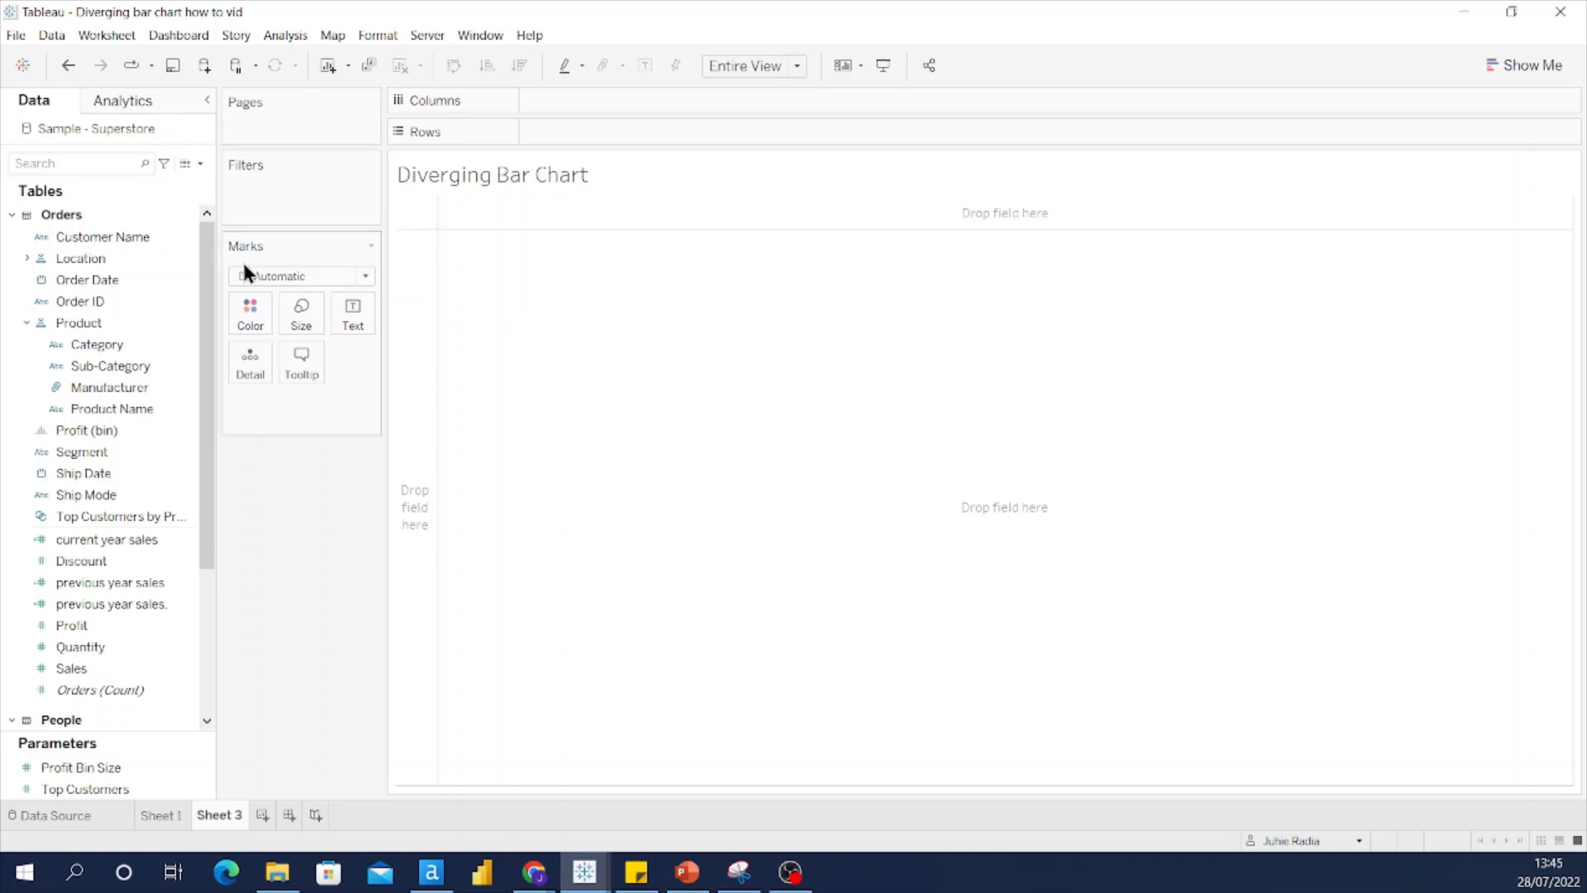
pyautogui.click(185, 164)
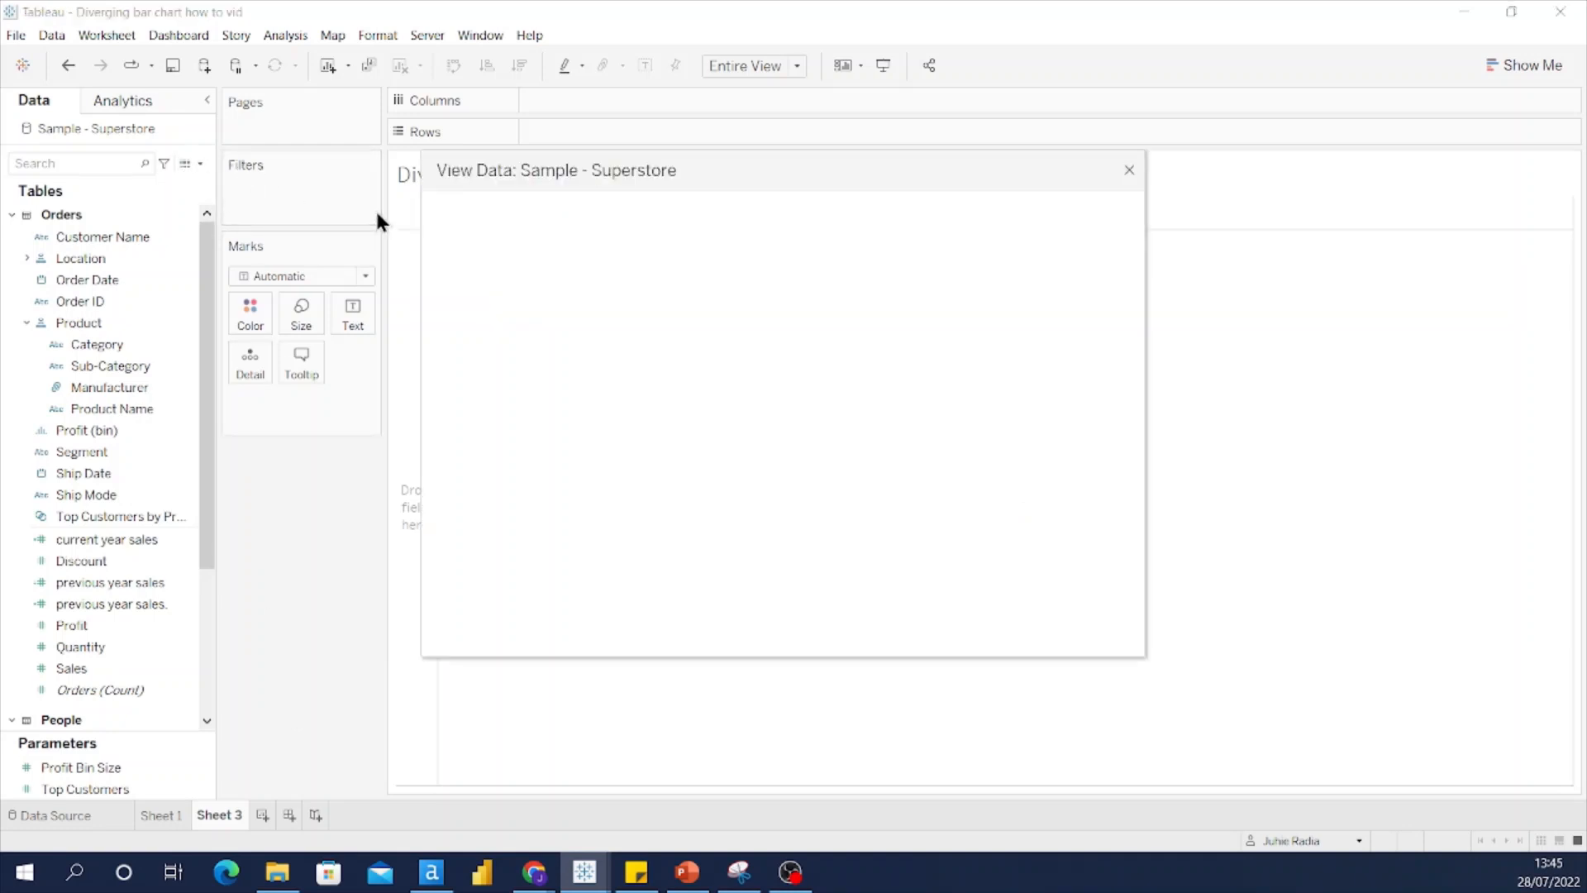
pyautogui.click(565, 213)
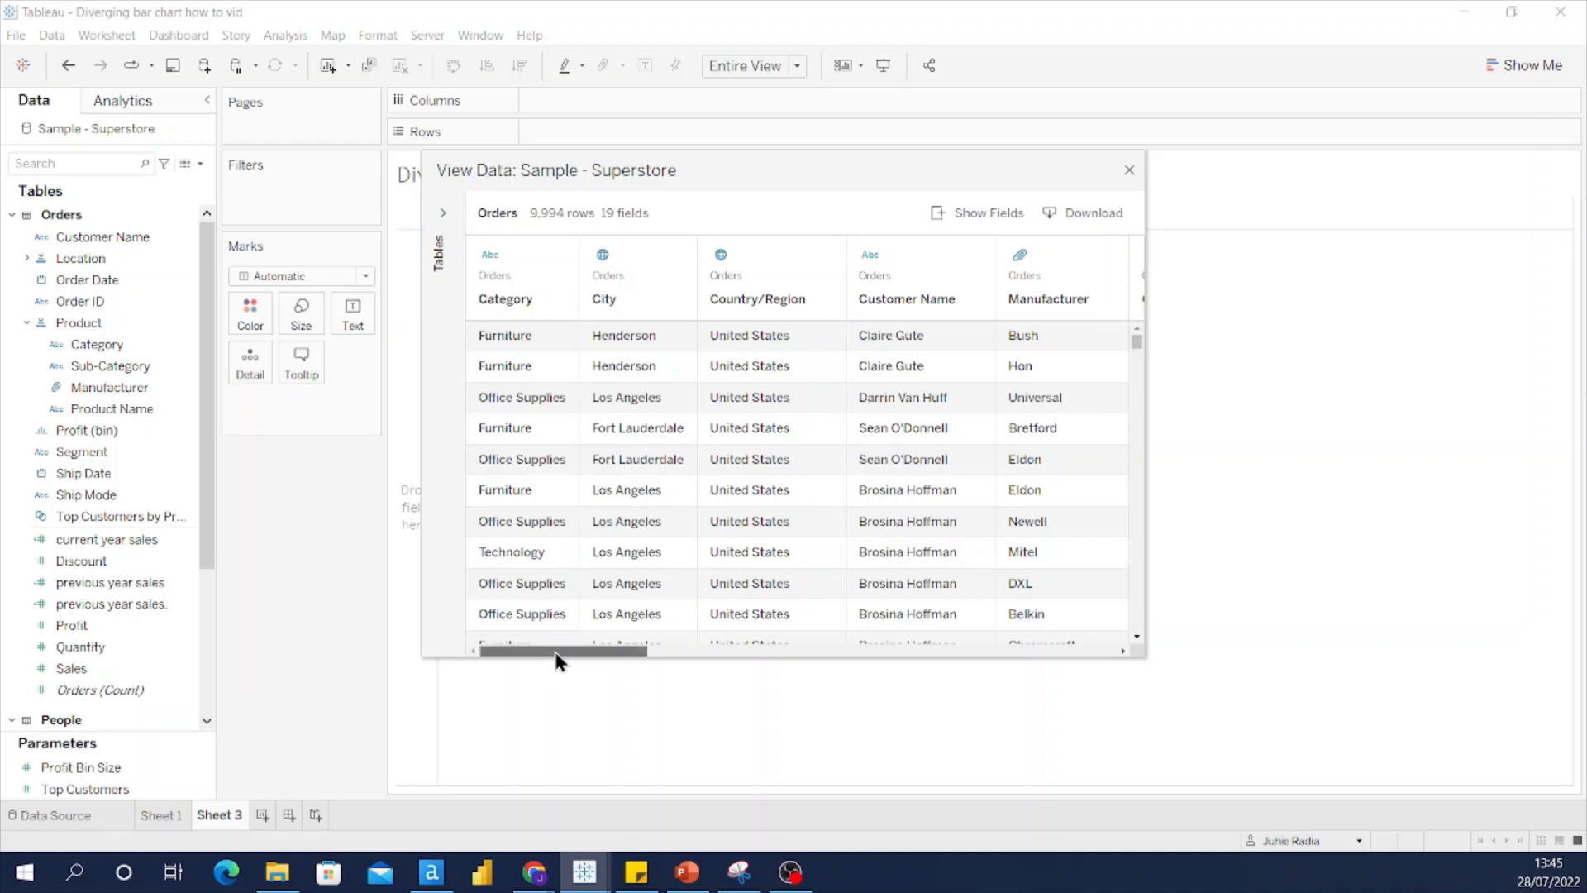
pyautogui.moveTo(554, 652); pyautogui.dragTo(1044, 653)
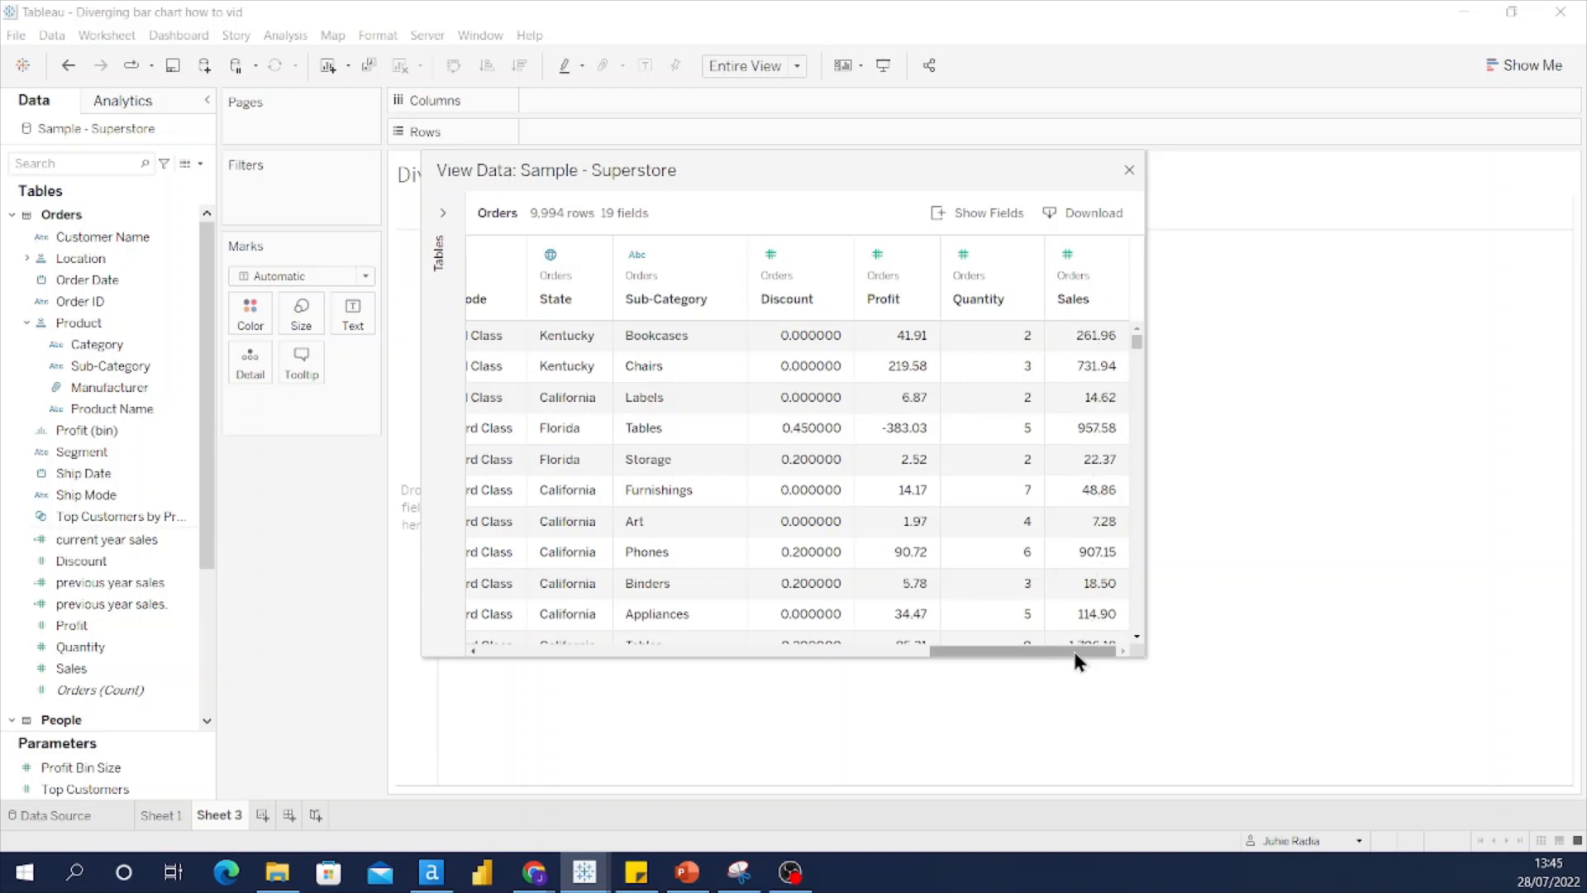
pyautogui.moveTo(1077, 653); pyautogui.dragTo(735, 659)
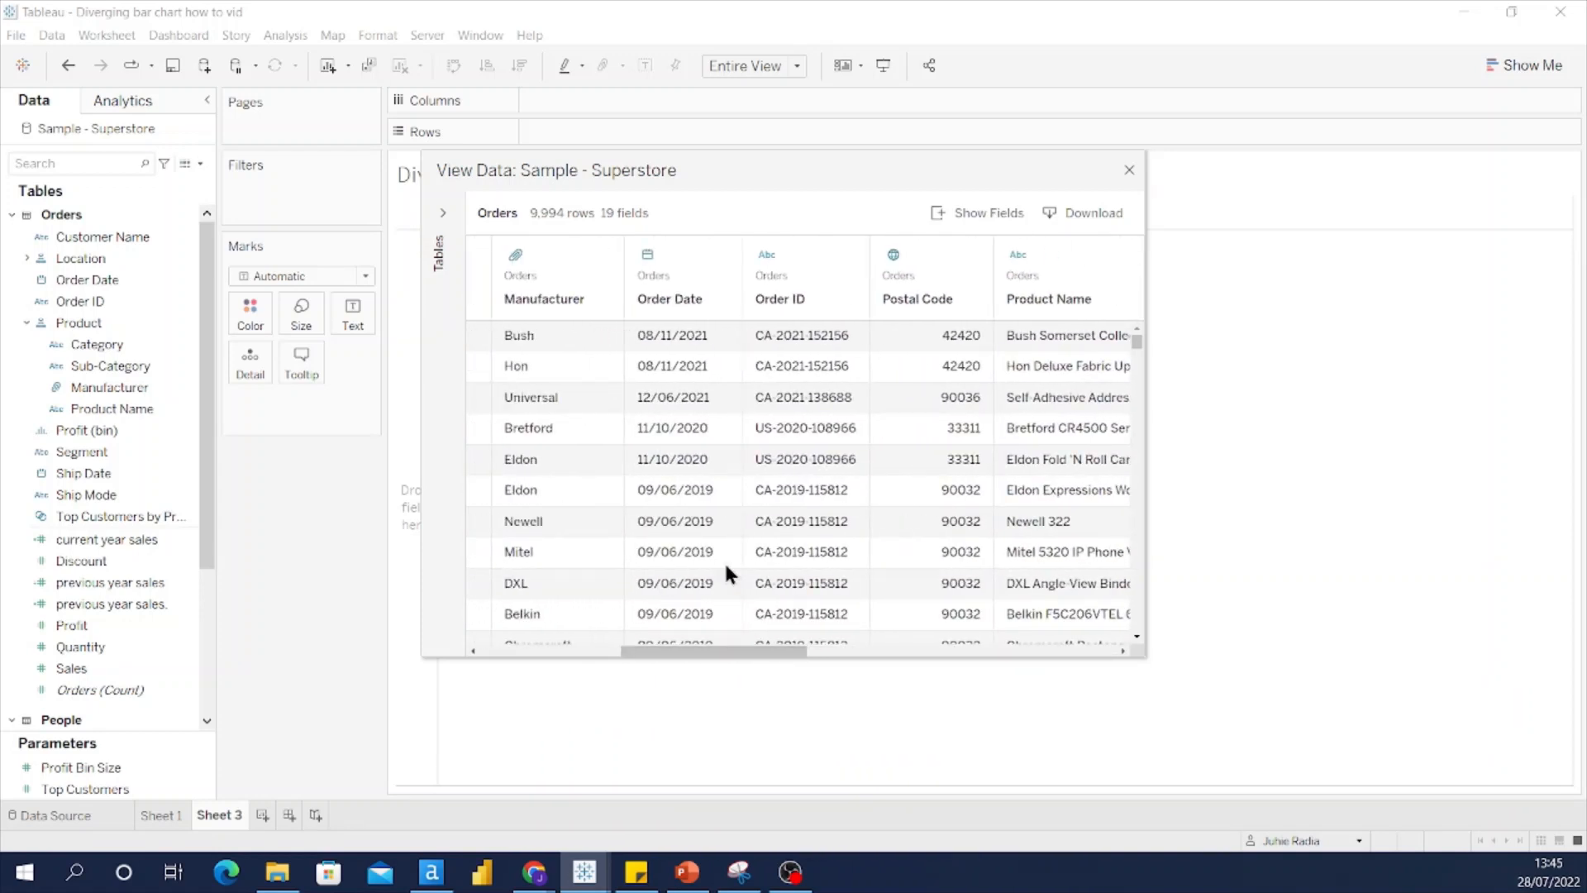
pyautogui.scroll(-4, 669, 405)
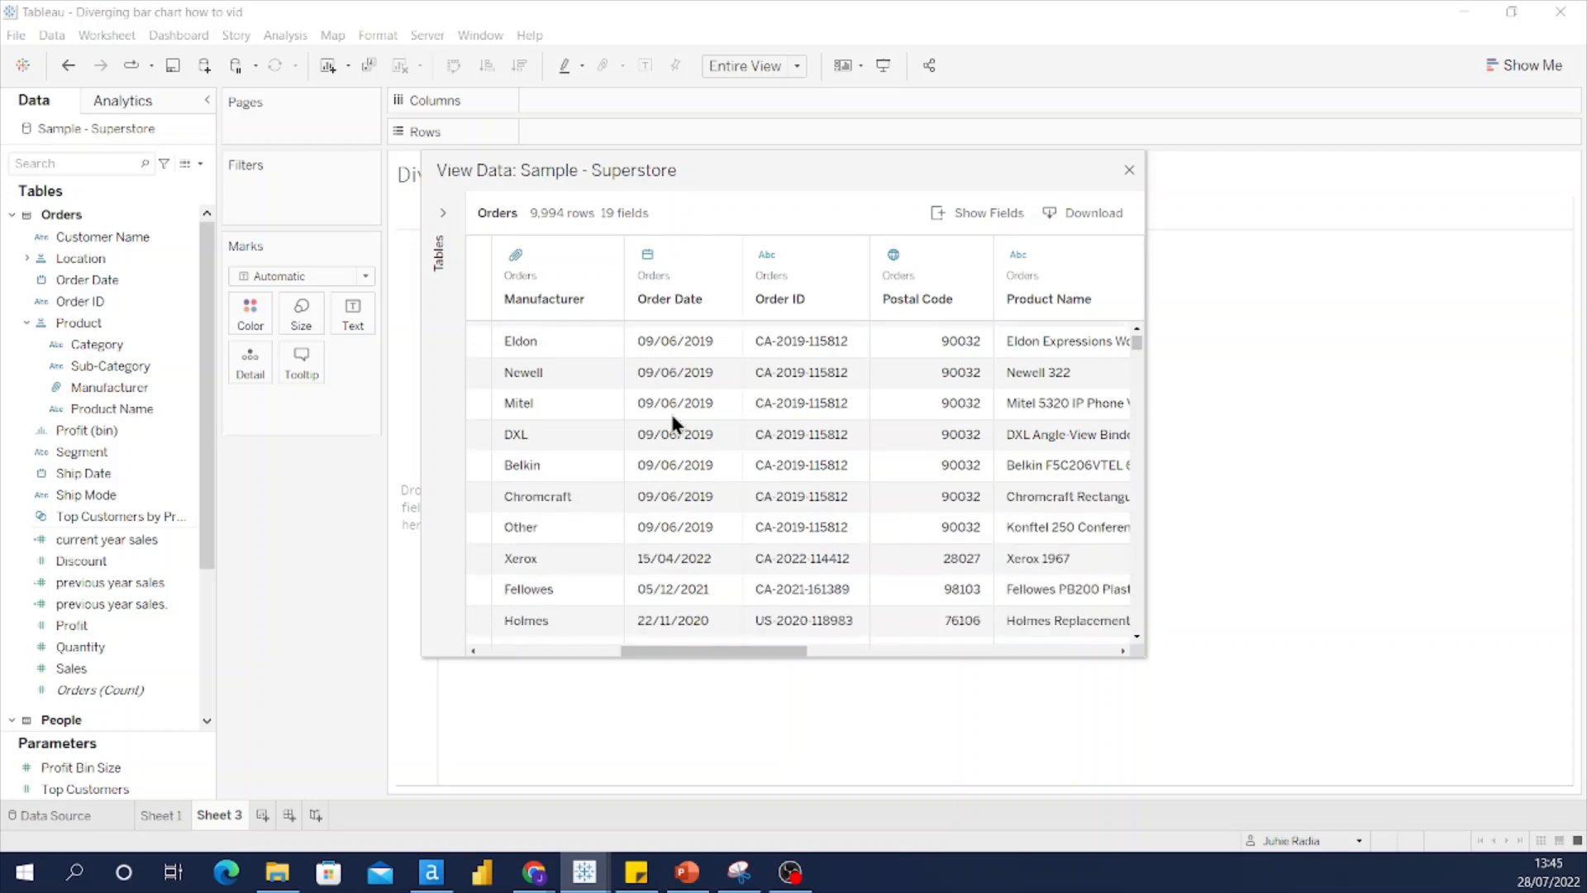
pyautogui.scroll(4, 679, 527)
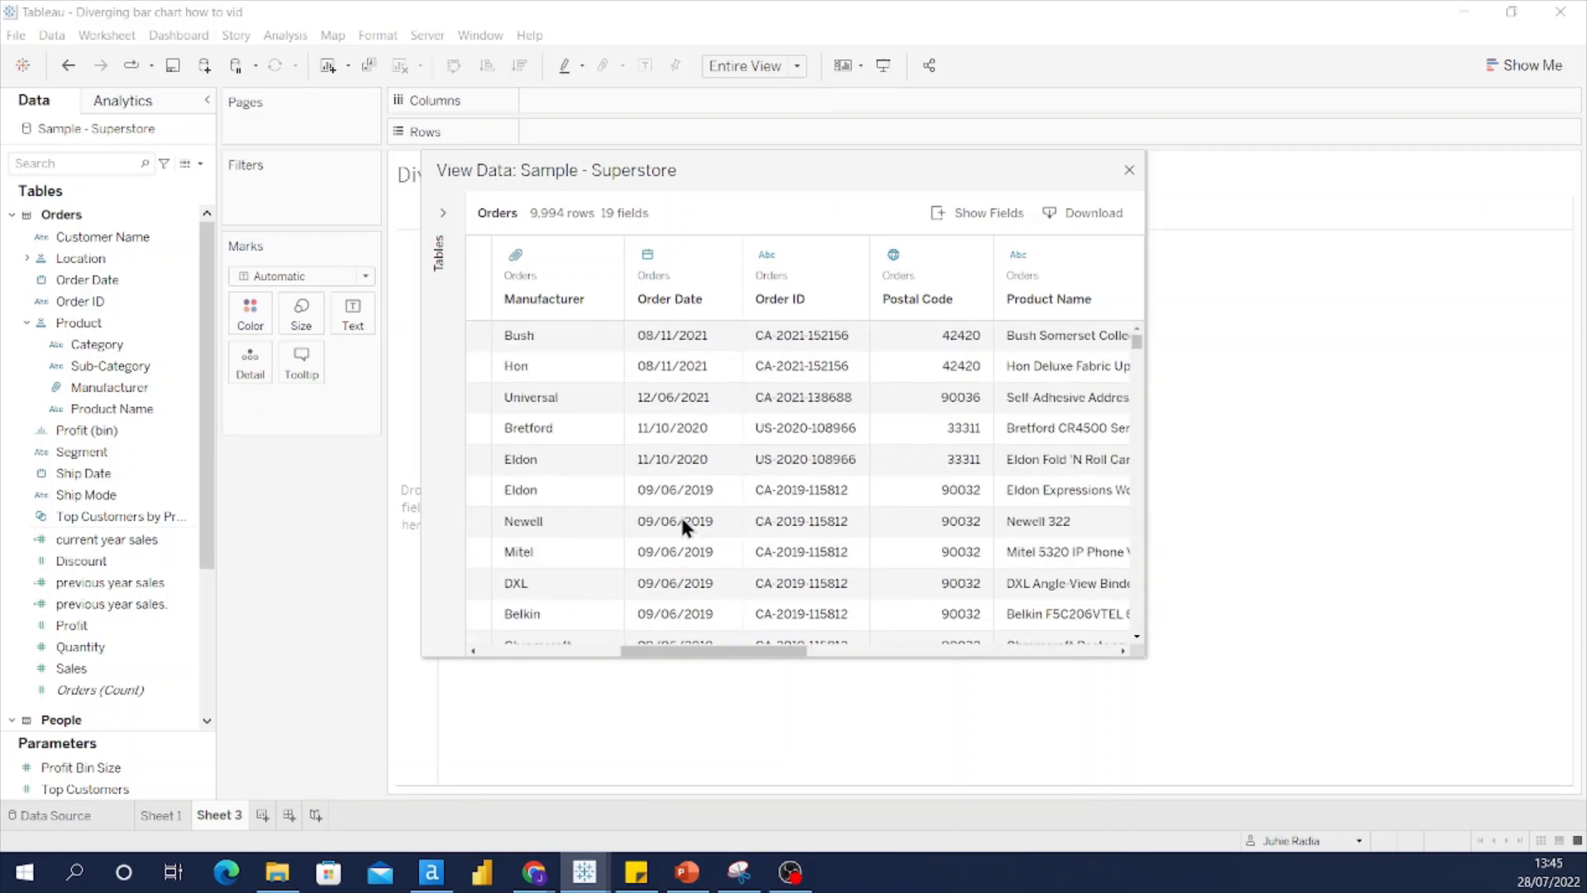
pyautogui.click(1129, 172)
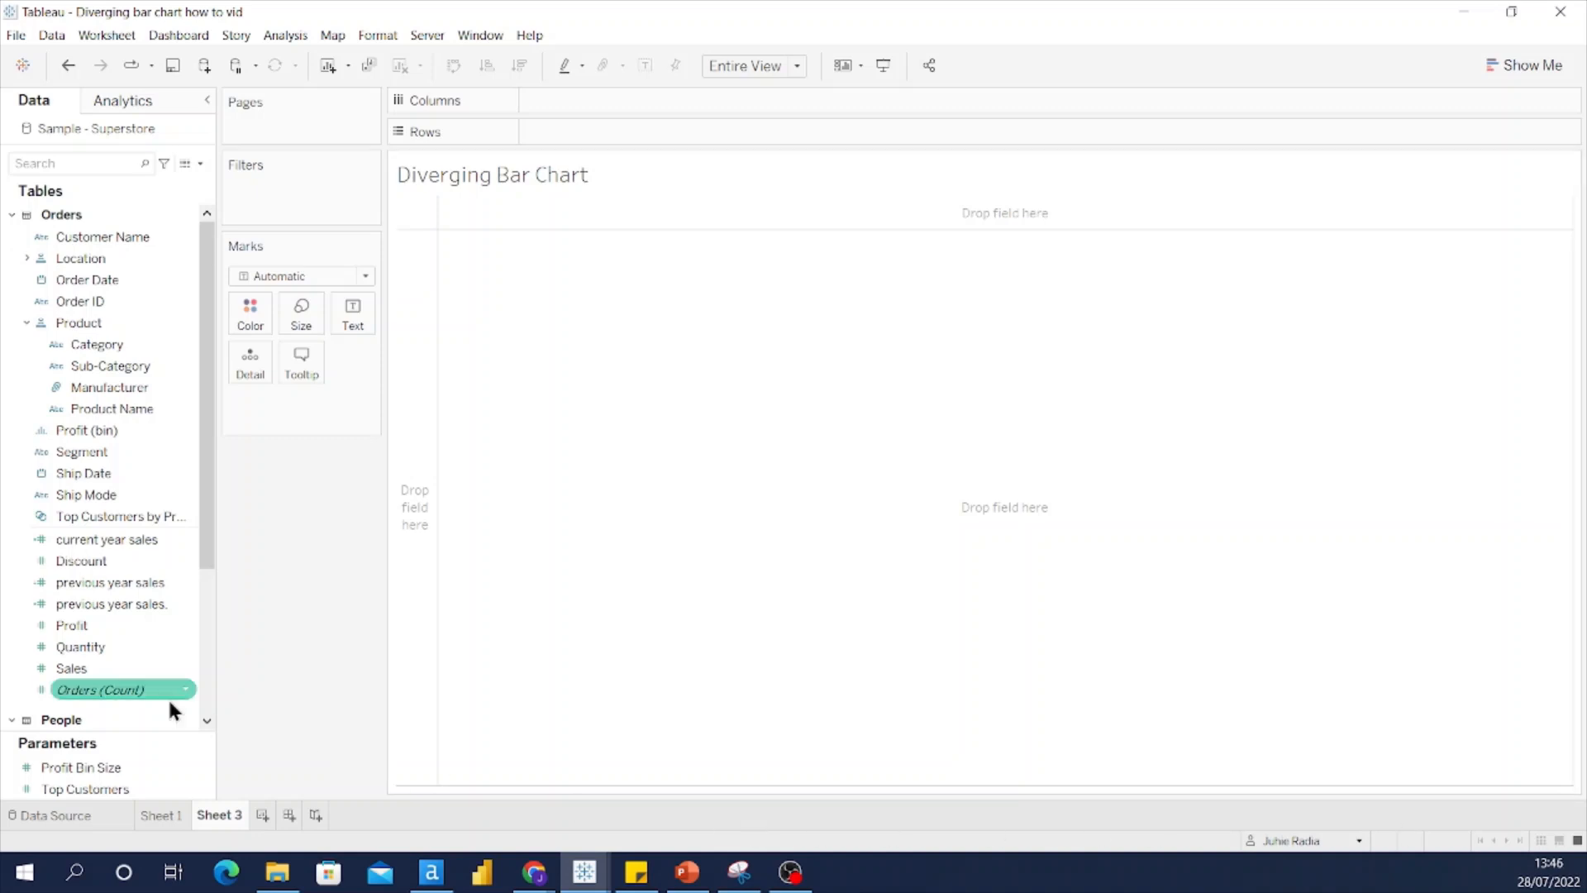
pyautogui.rightClick(107, 538)
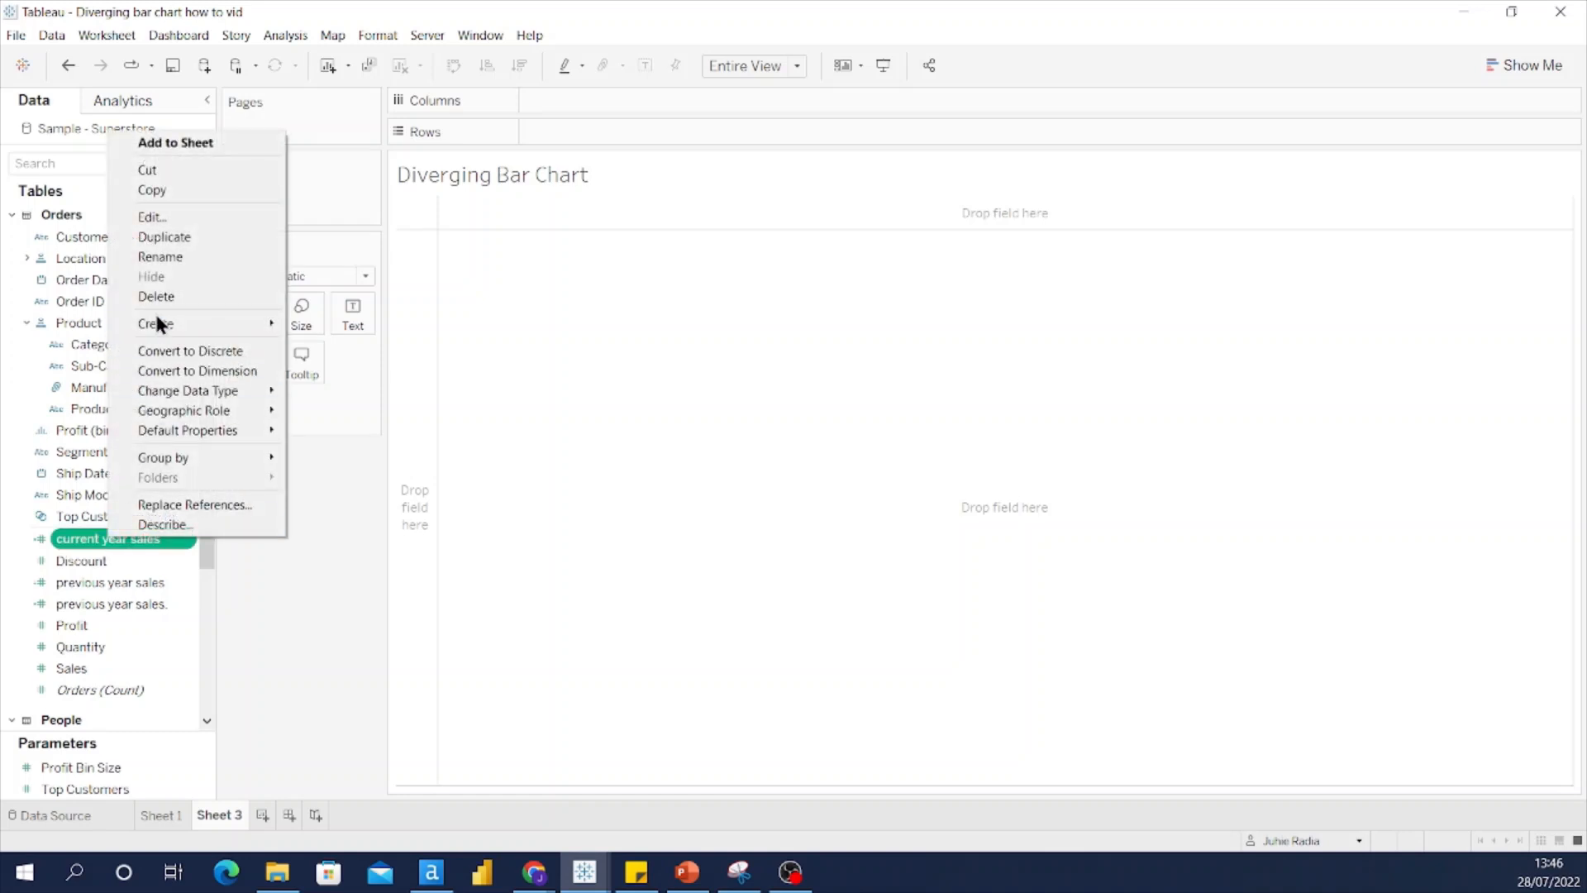
pyautogui.click(155, 216)
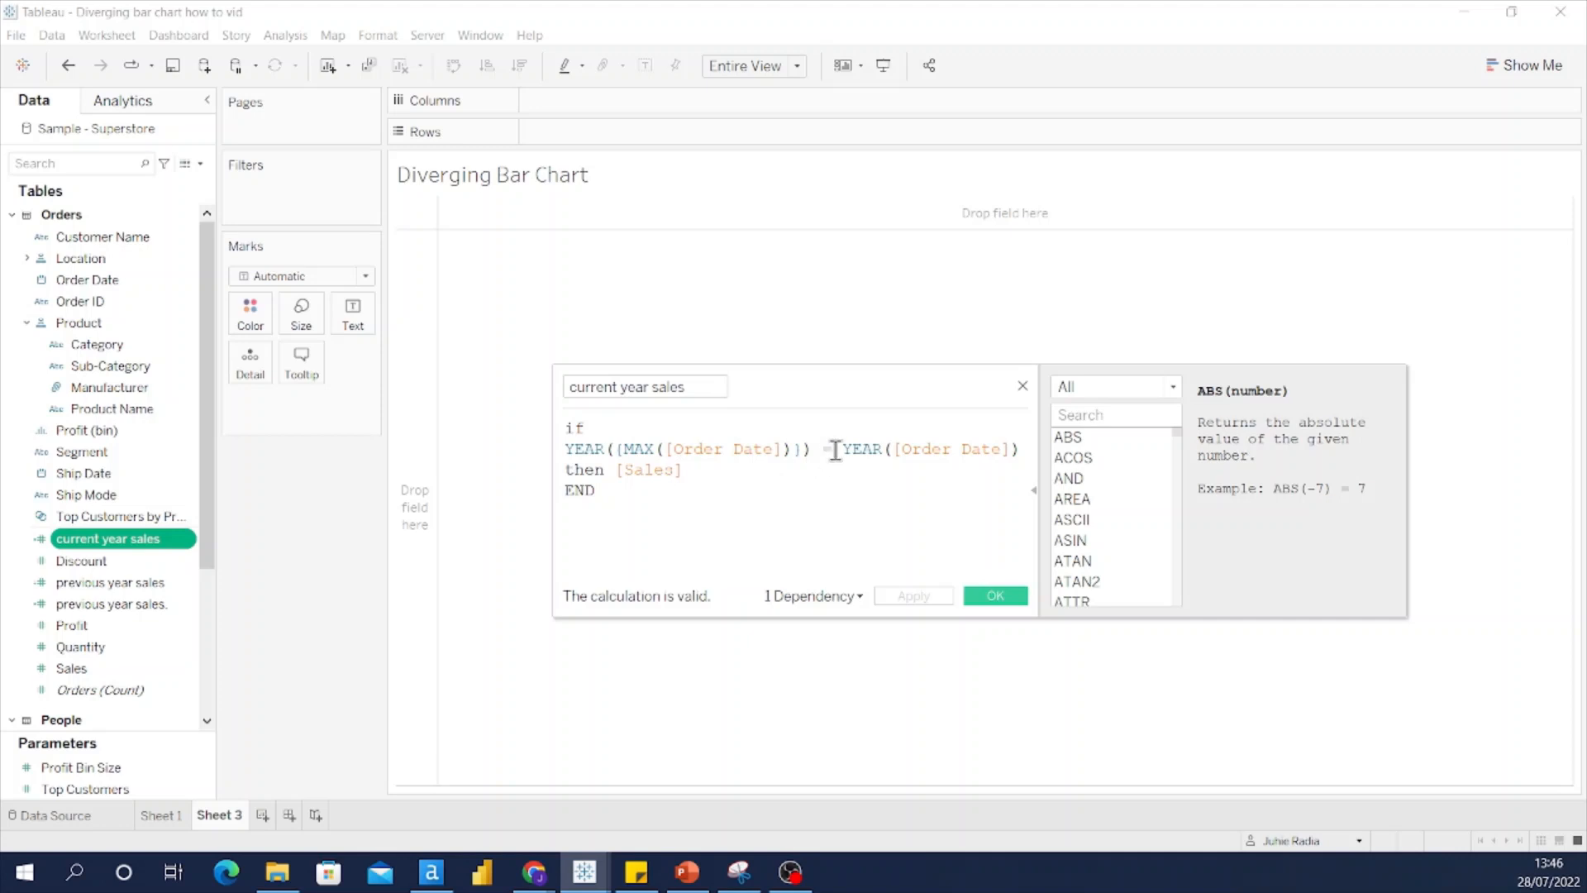
pyautogui.moveTo(842, 447); pyautogui.dragTo(1023, 447)
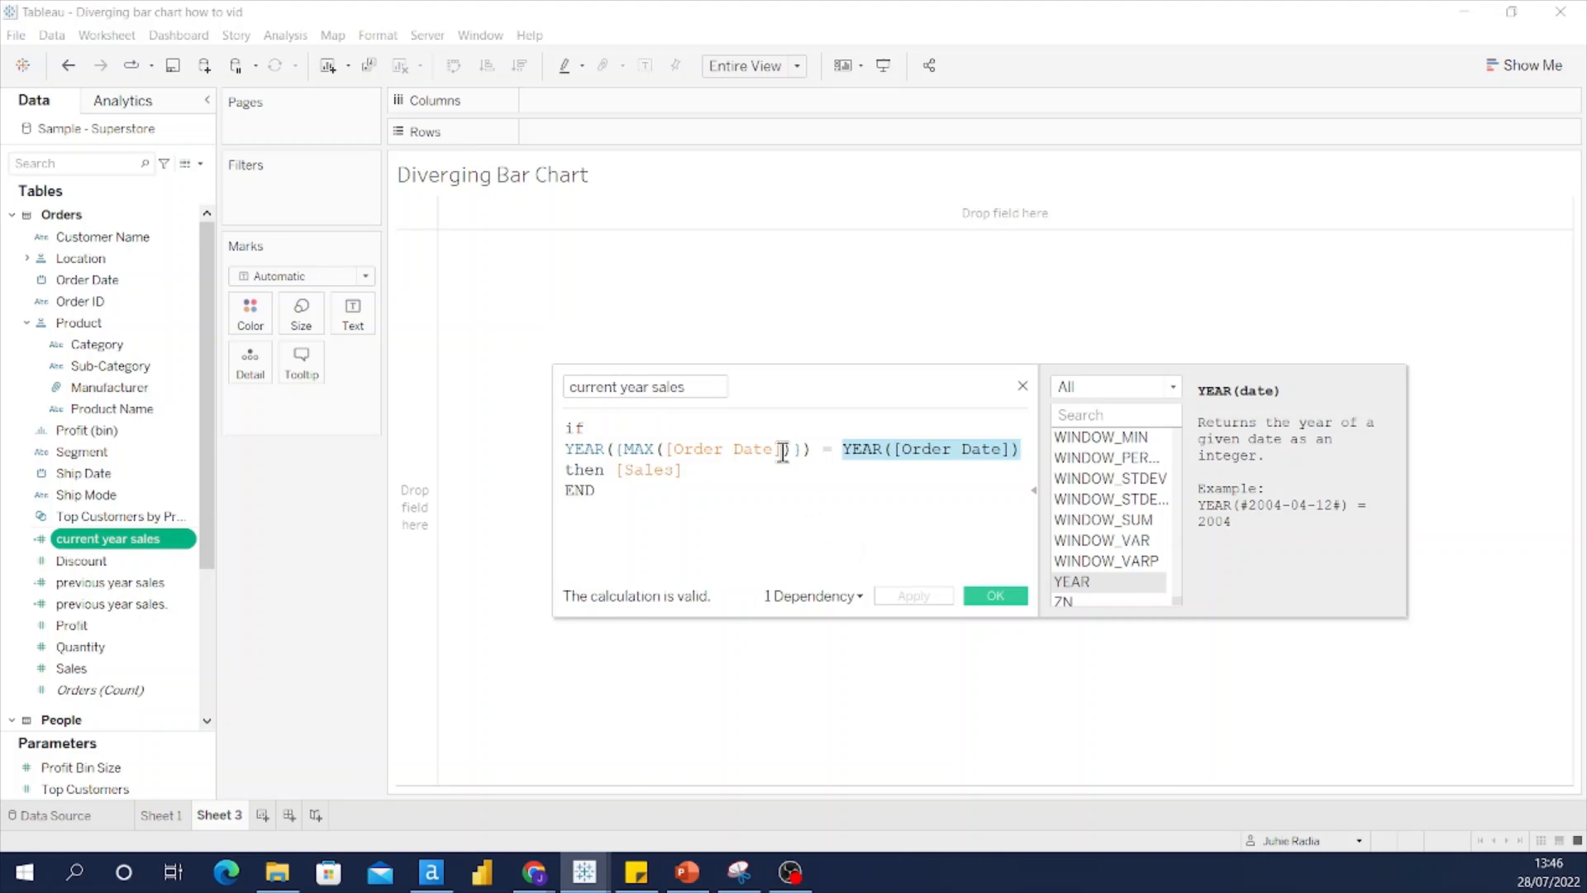
pyautogui.moveTo(804, 449); pyautogui.dragTo(619, 459)
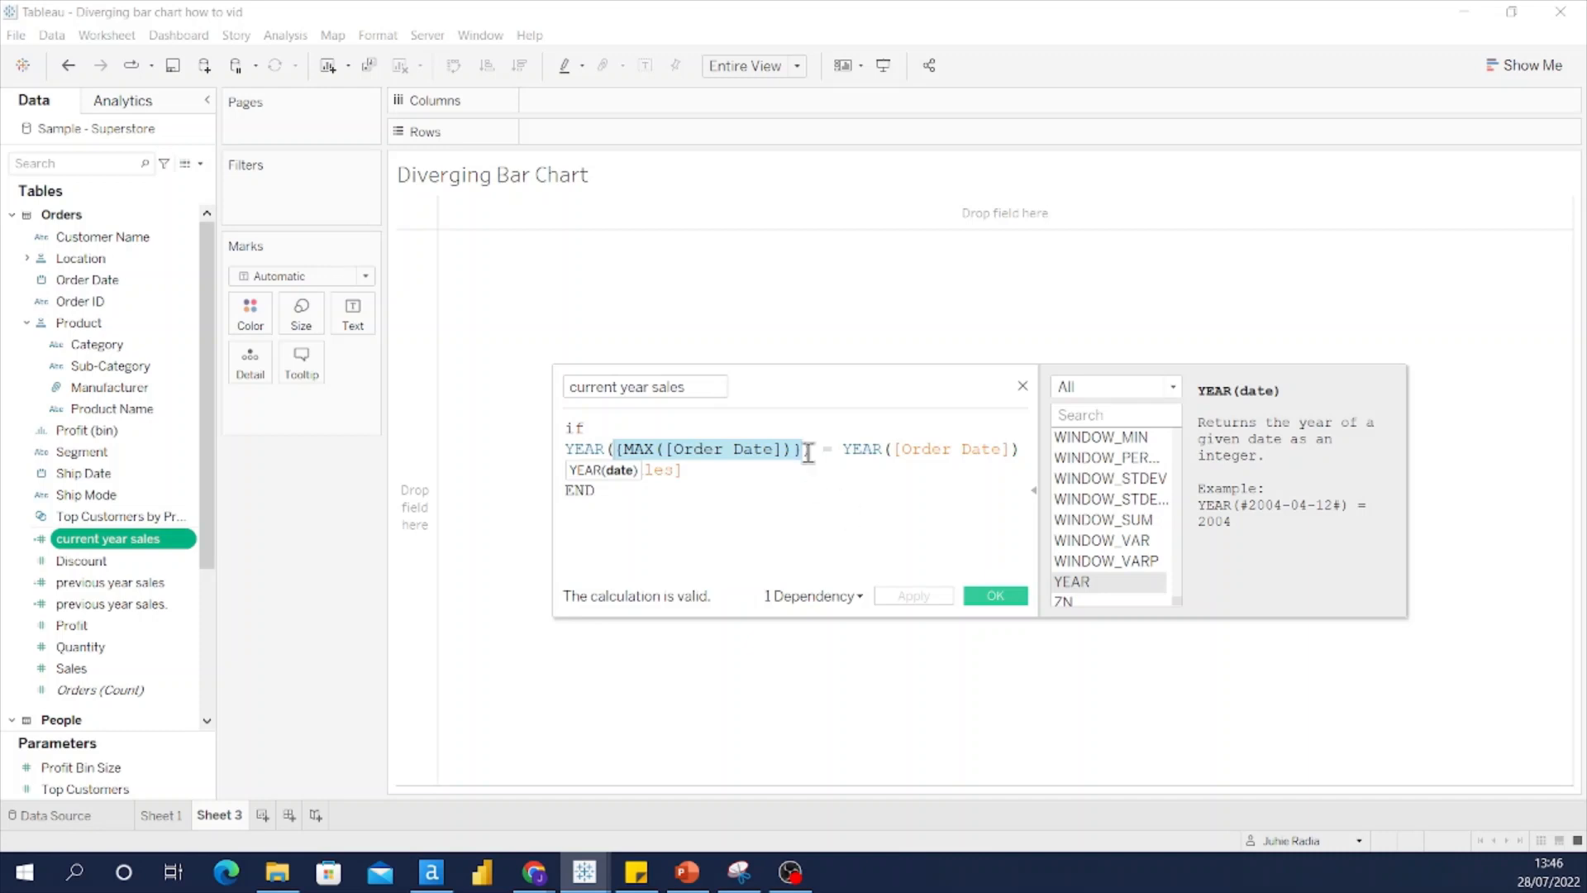
pyautogui.moveTo(814, 450); pyautogui.dragTo(558, 448)
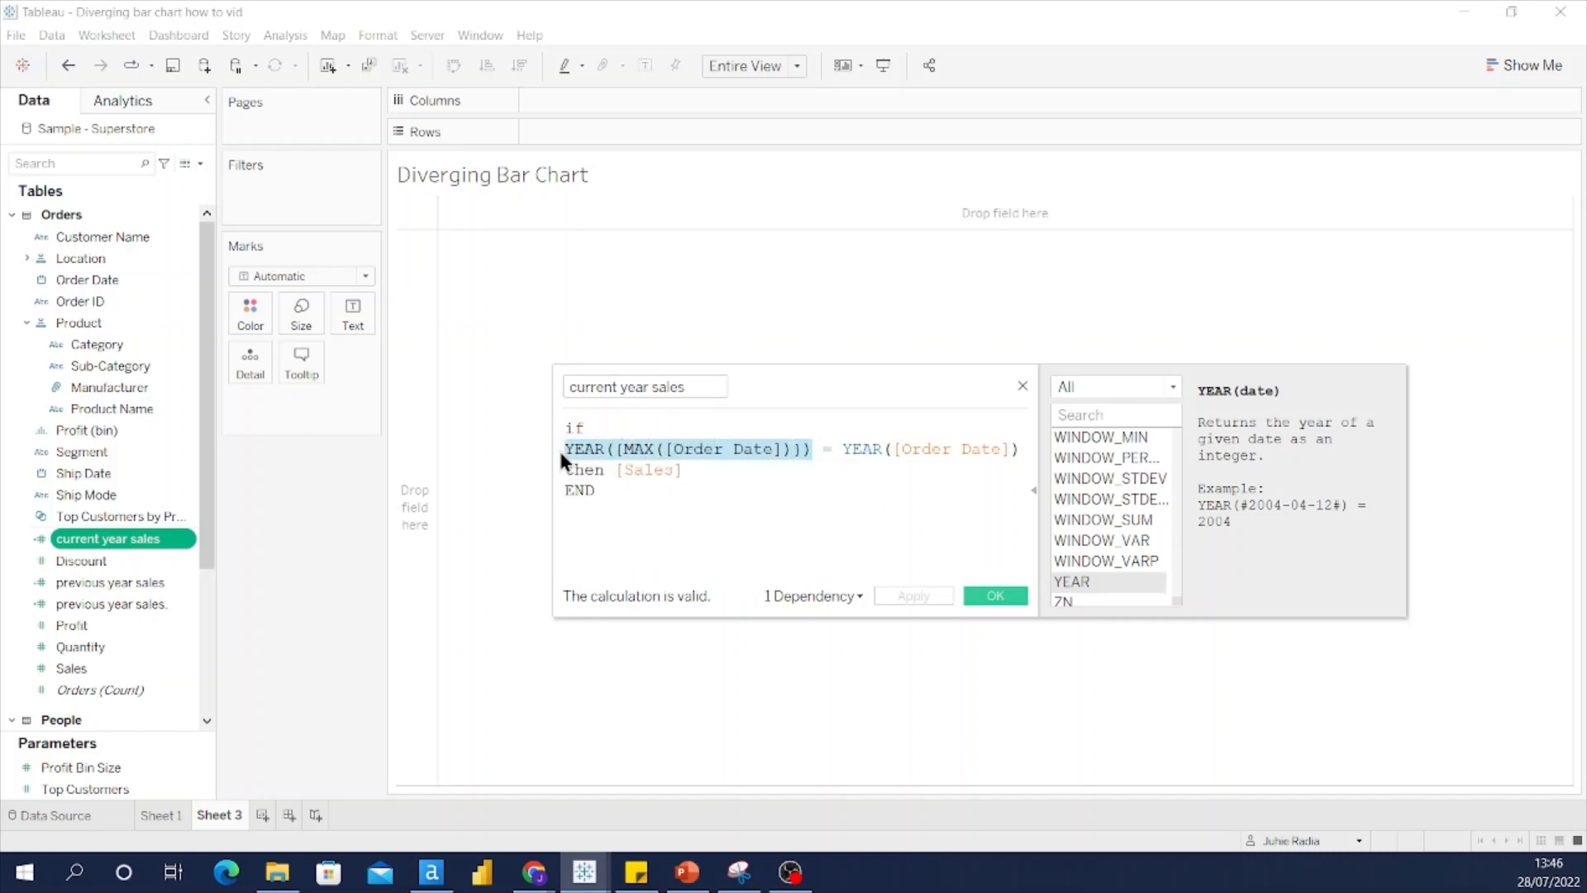
pyautogui.click(658, 498)
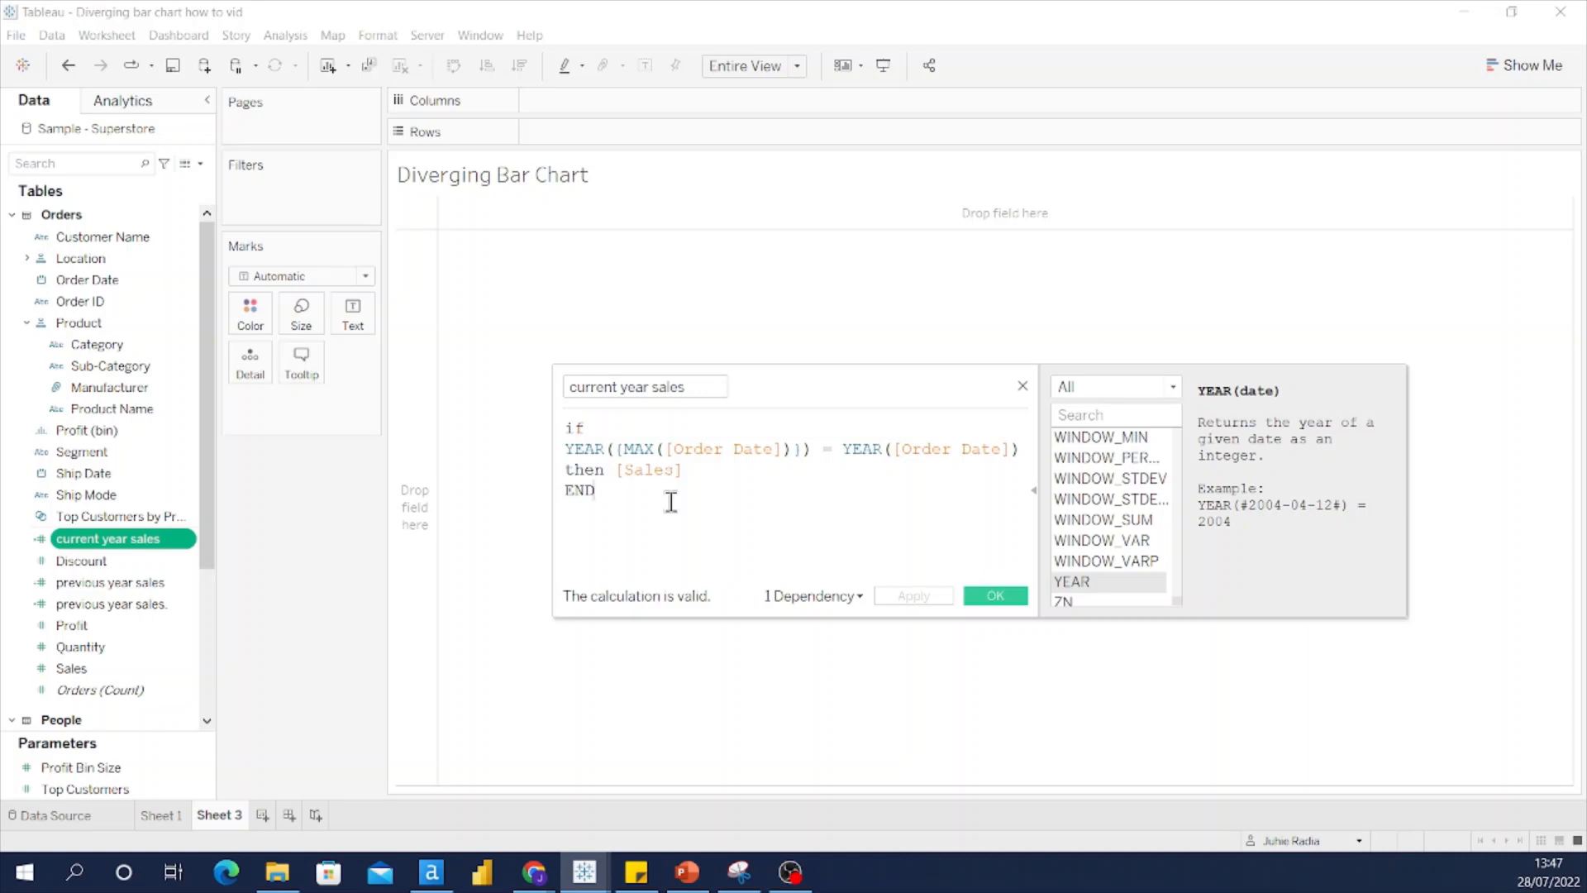
pyautogui.click(1023, 386)
pyautogui.rightClick(166, 582)
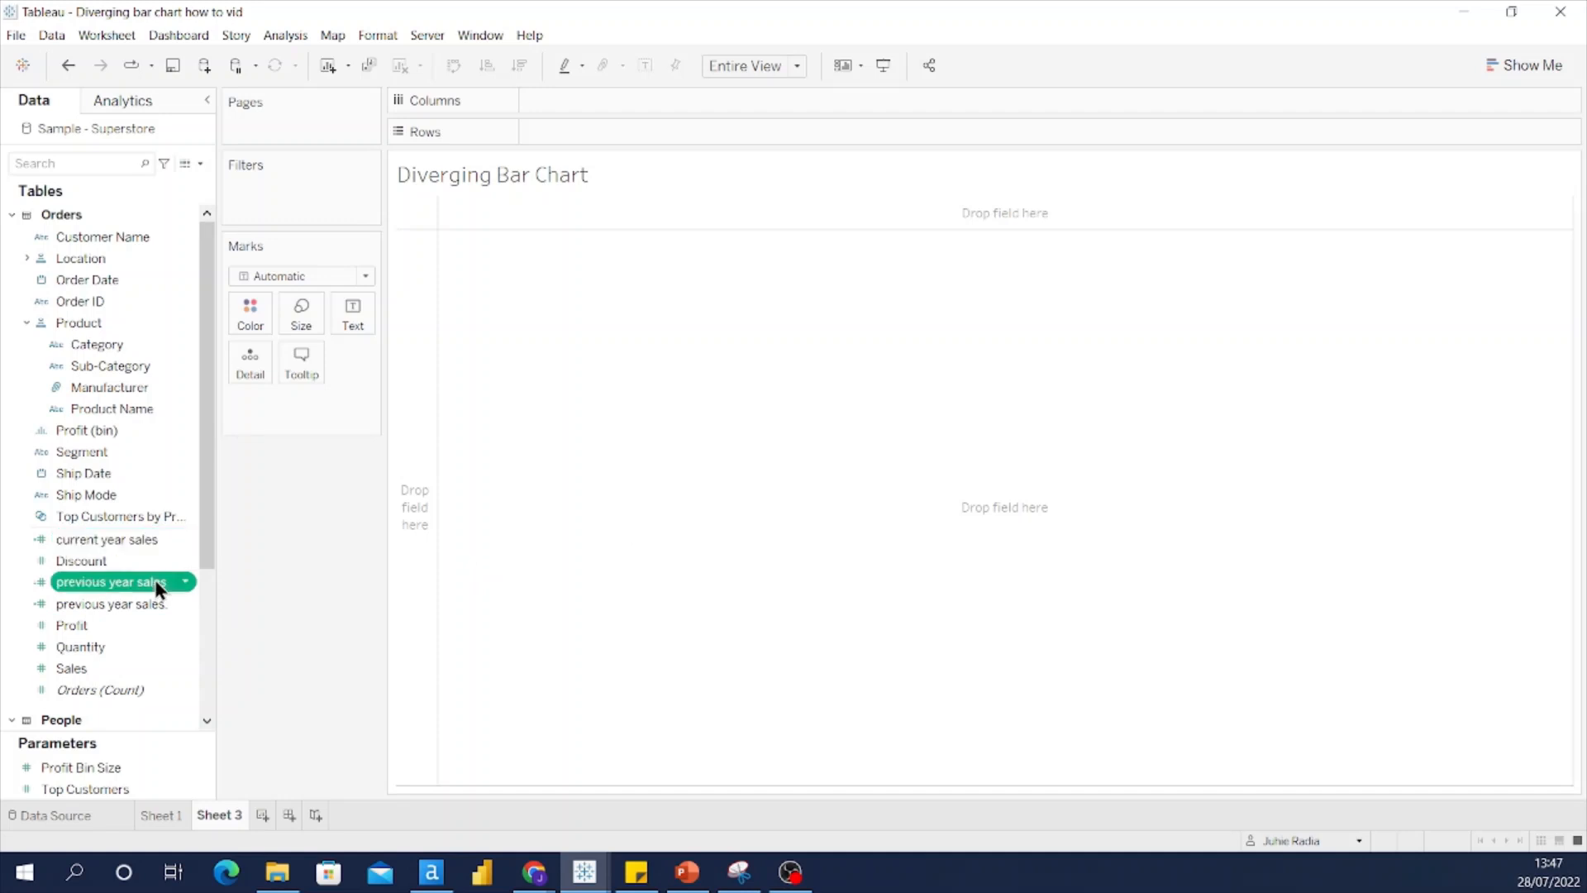
pyautogui.click(200, 257)
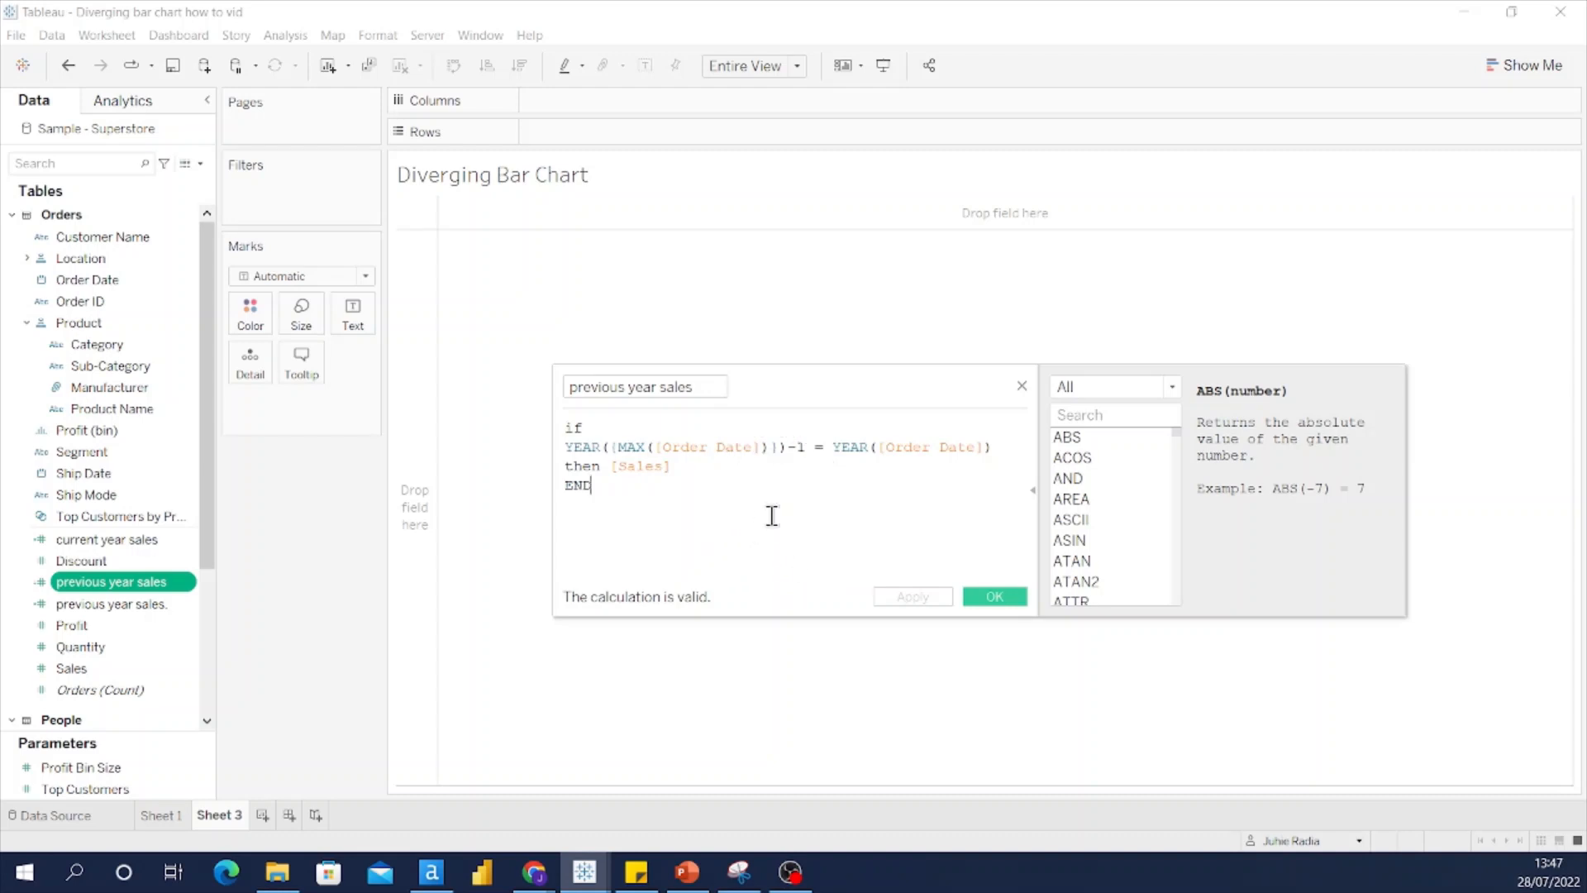
pyautogui.doubleClick(795, 449)
pyautogui.click(1022, 386)
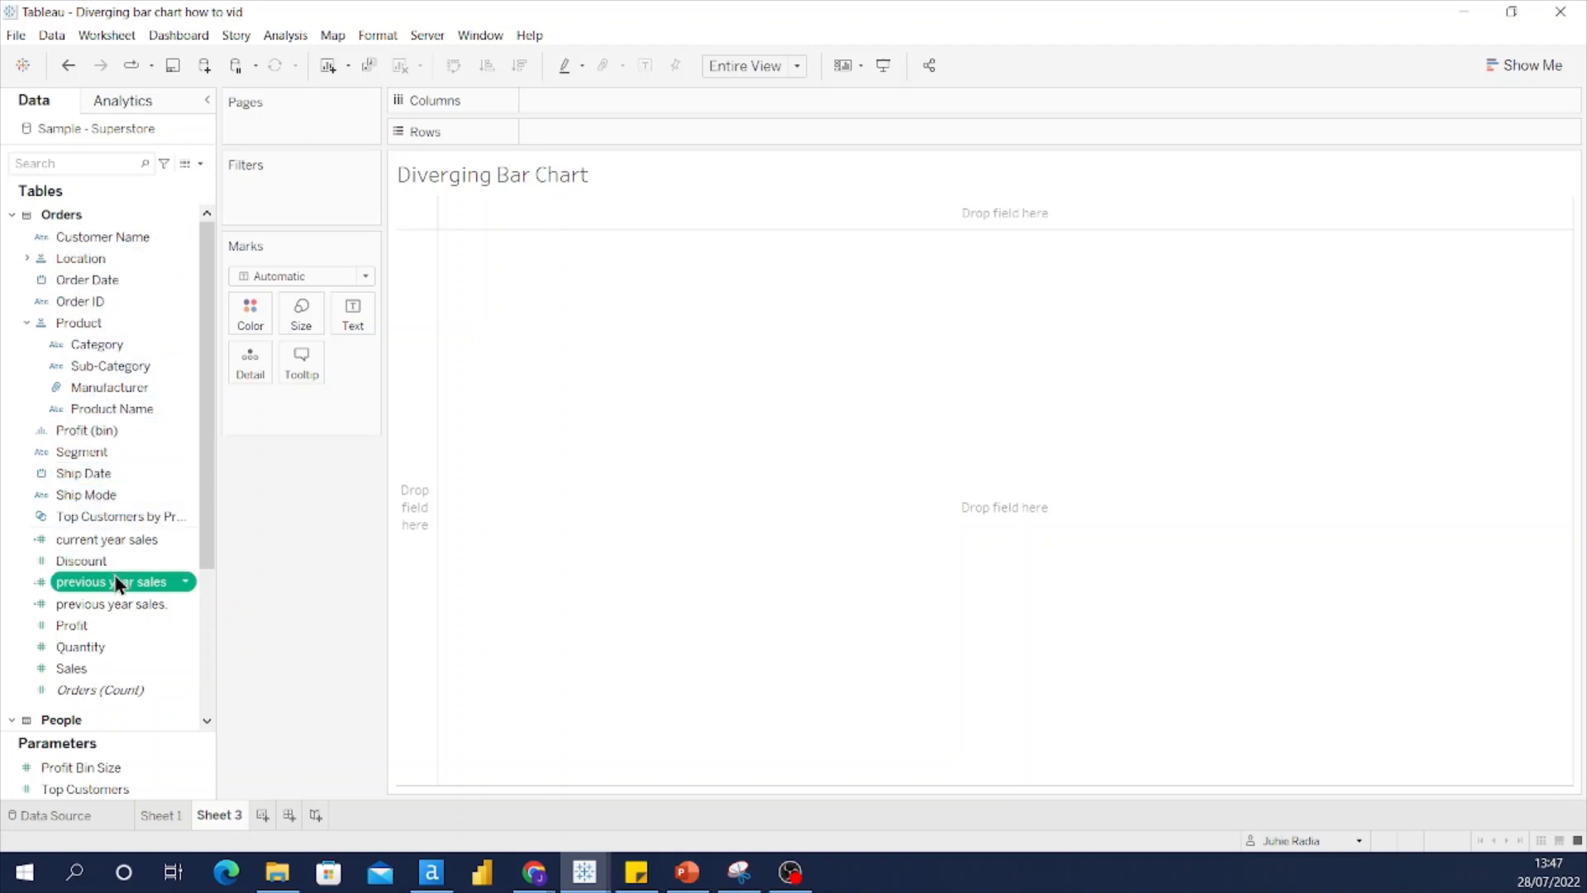
# Step: Put previous year sales and current year sales on Columns and Sub-Category on Rows
pyautogui.moveTo(116, 584); pyautogui.dragTo(587, 97)
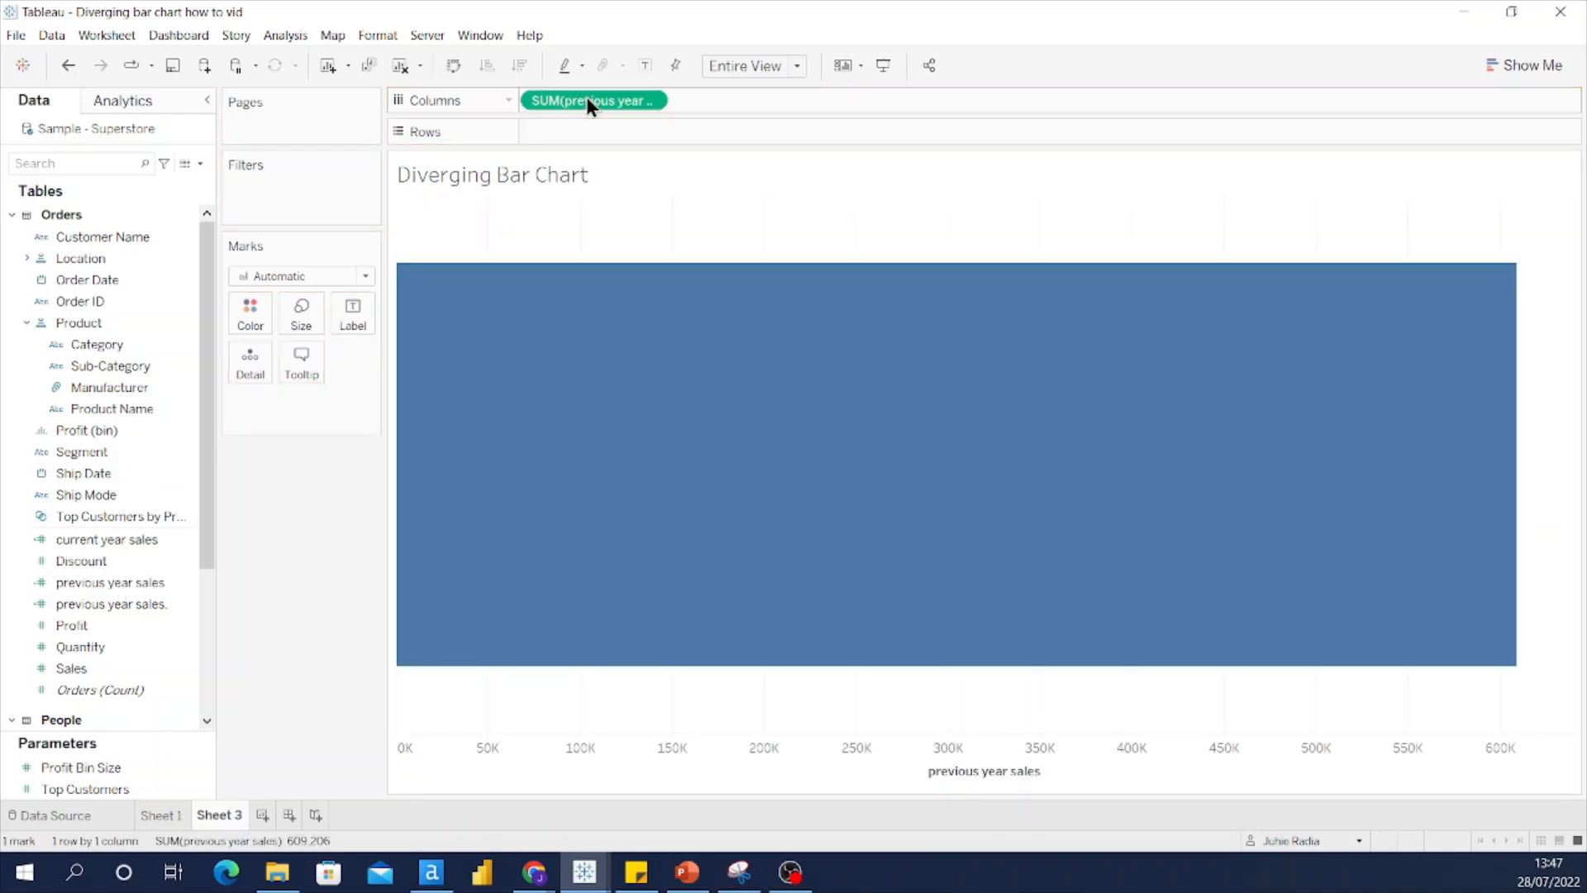
pyautogui.click(125, 539)
pyautogui.moveTo(124, 541); pyautogui.dragTo(797, 106)
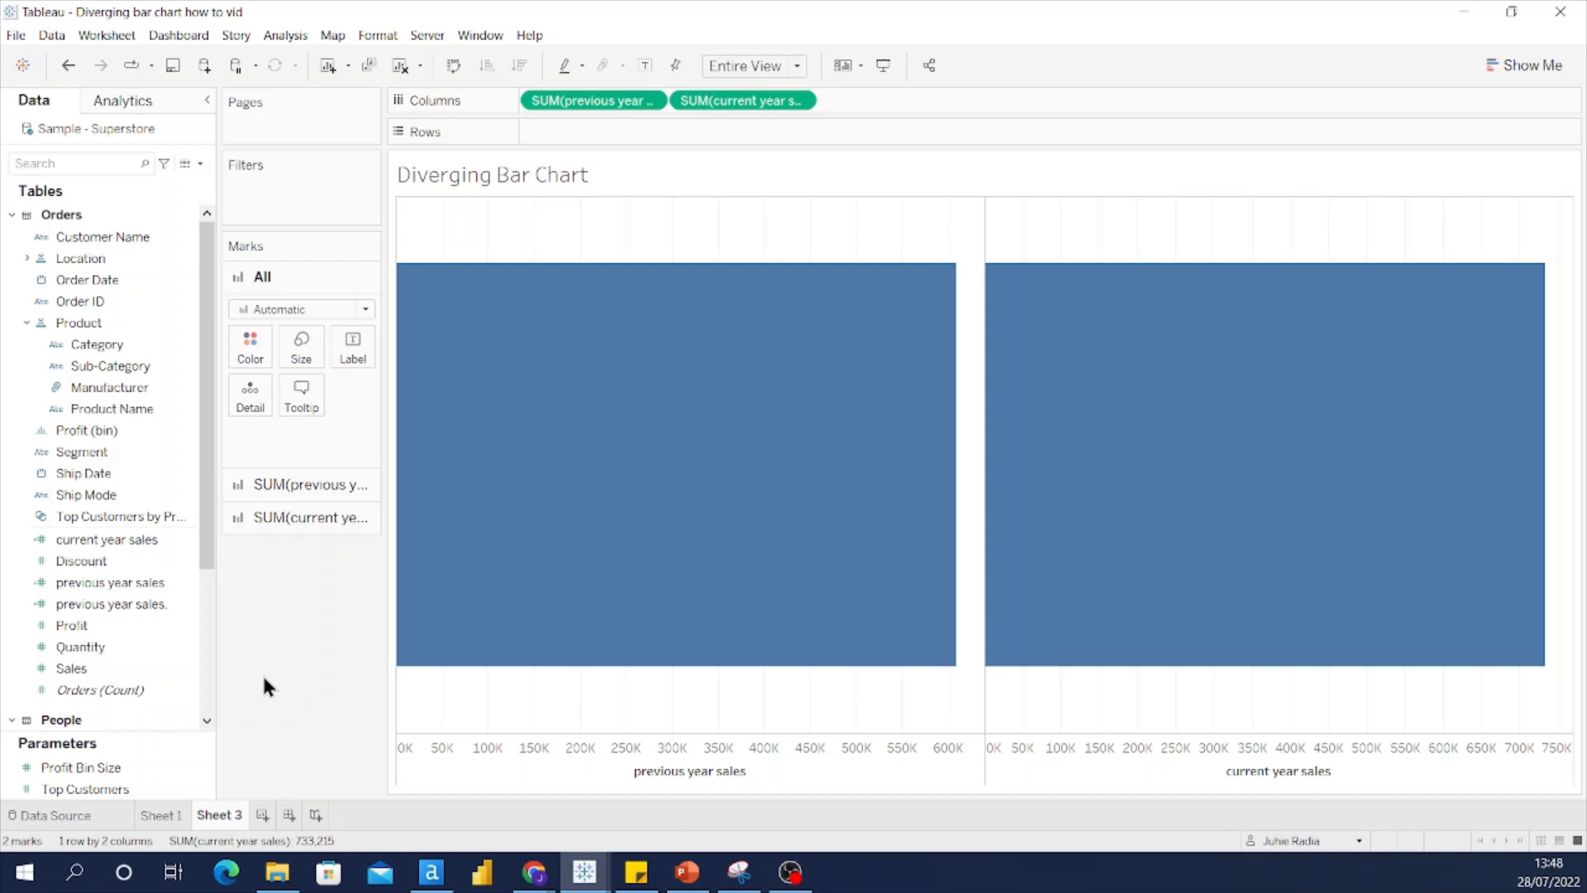
pyautogui.moveTo(568, 505)
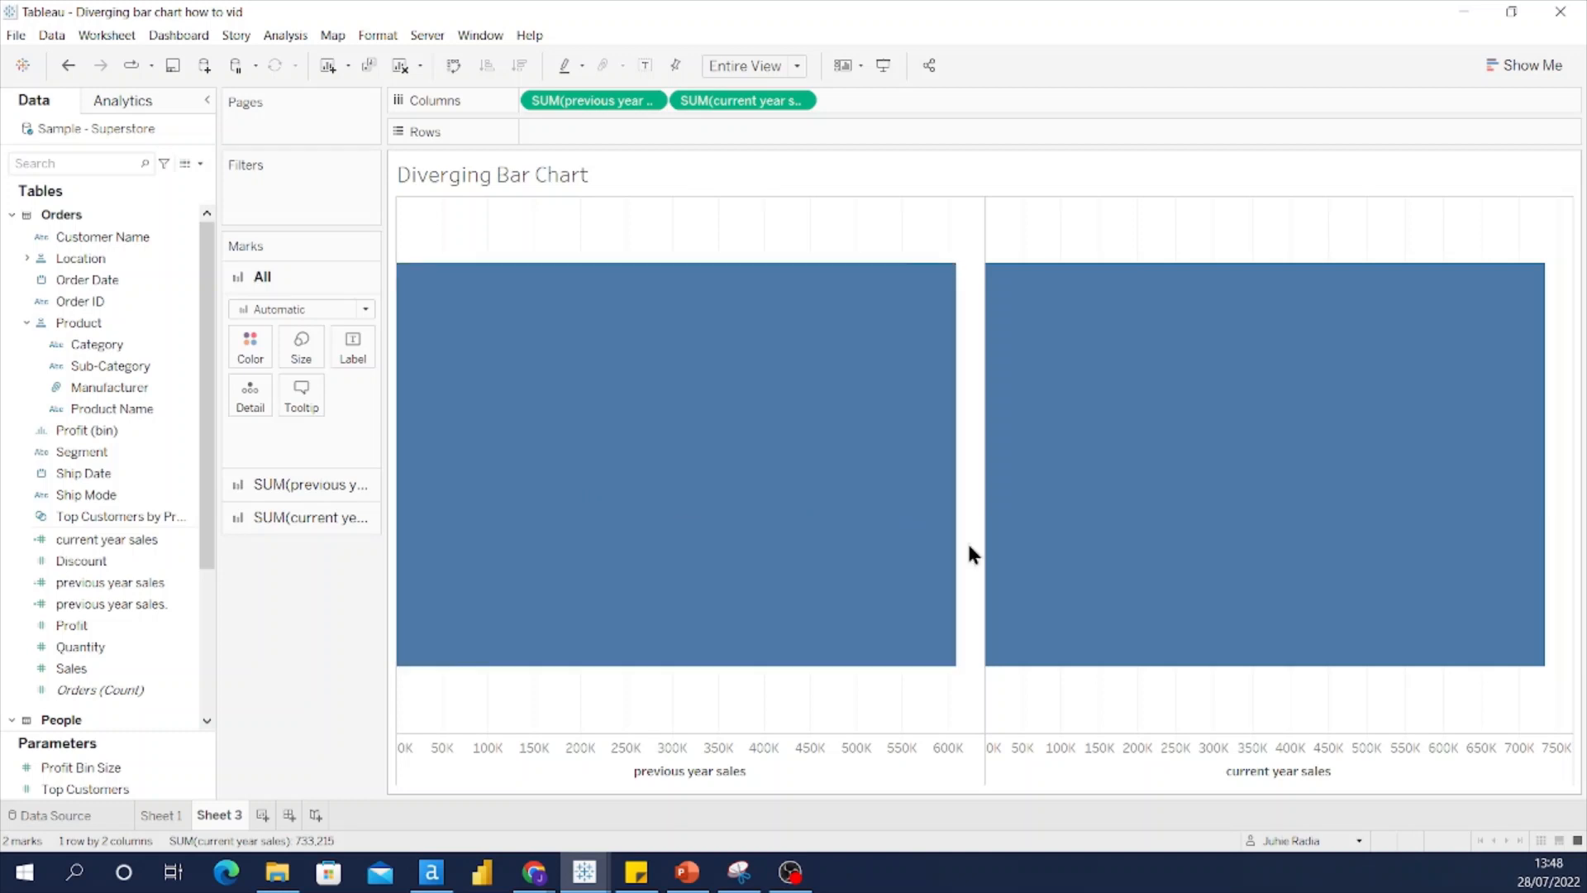
pyautogui.moveTo(1269, 567)
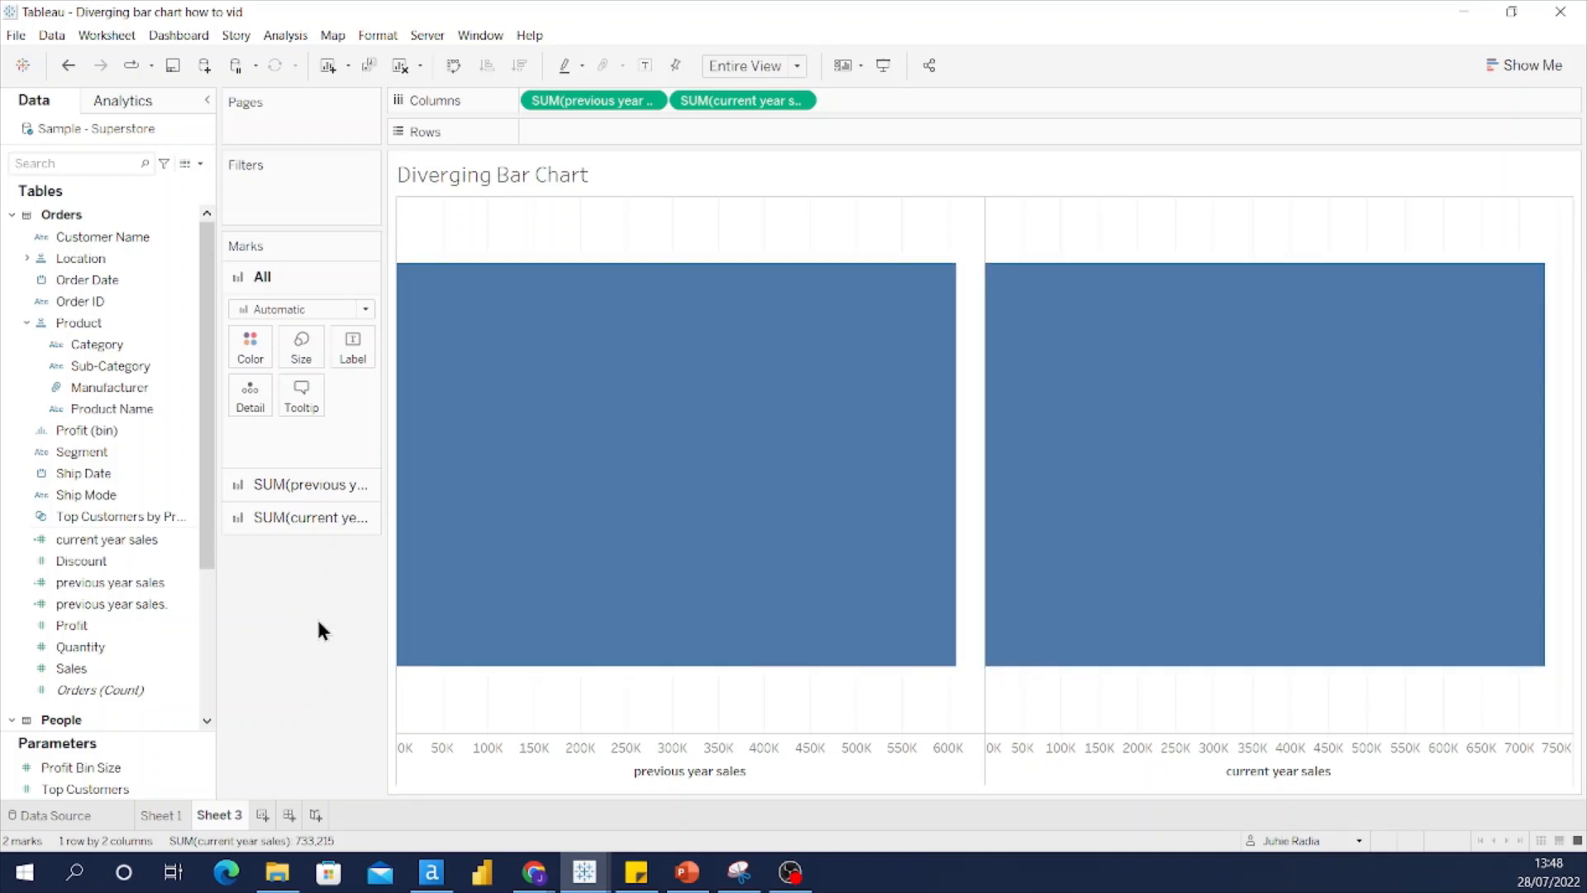
pyautogui.click(126, 369)
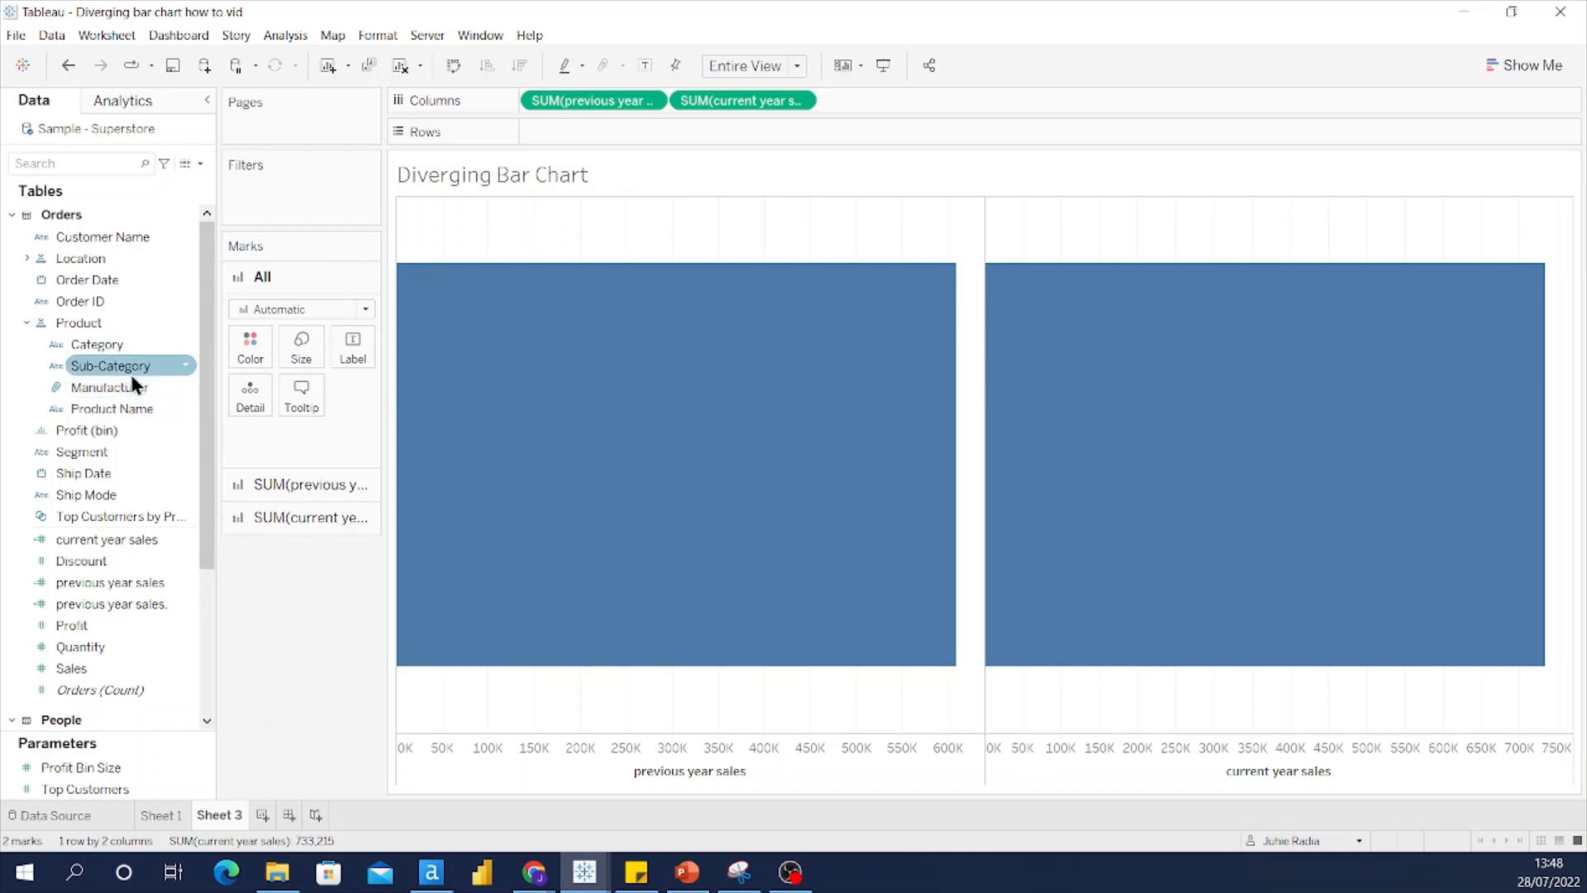
pyautogui.moveTo(125, 367); pyautogui.dragTo(629, 132)
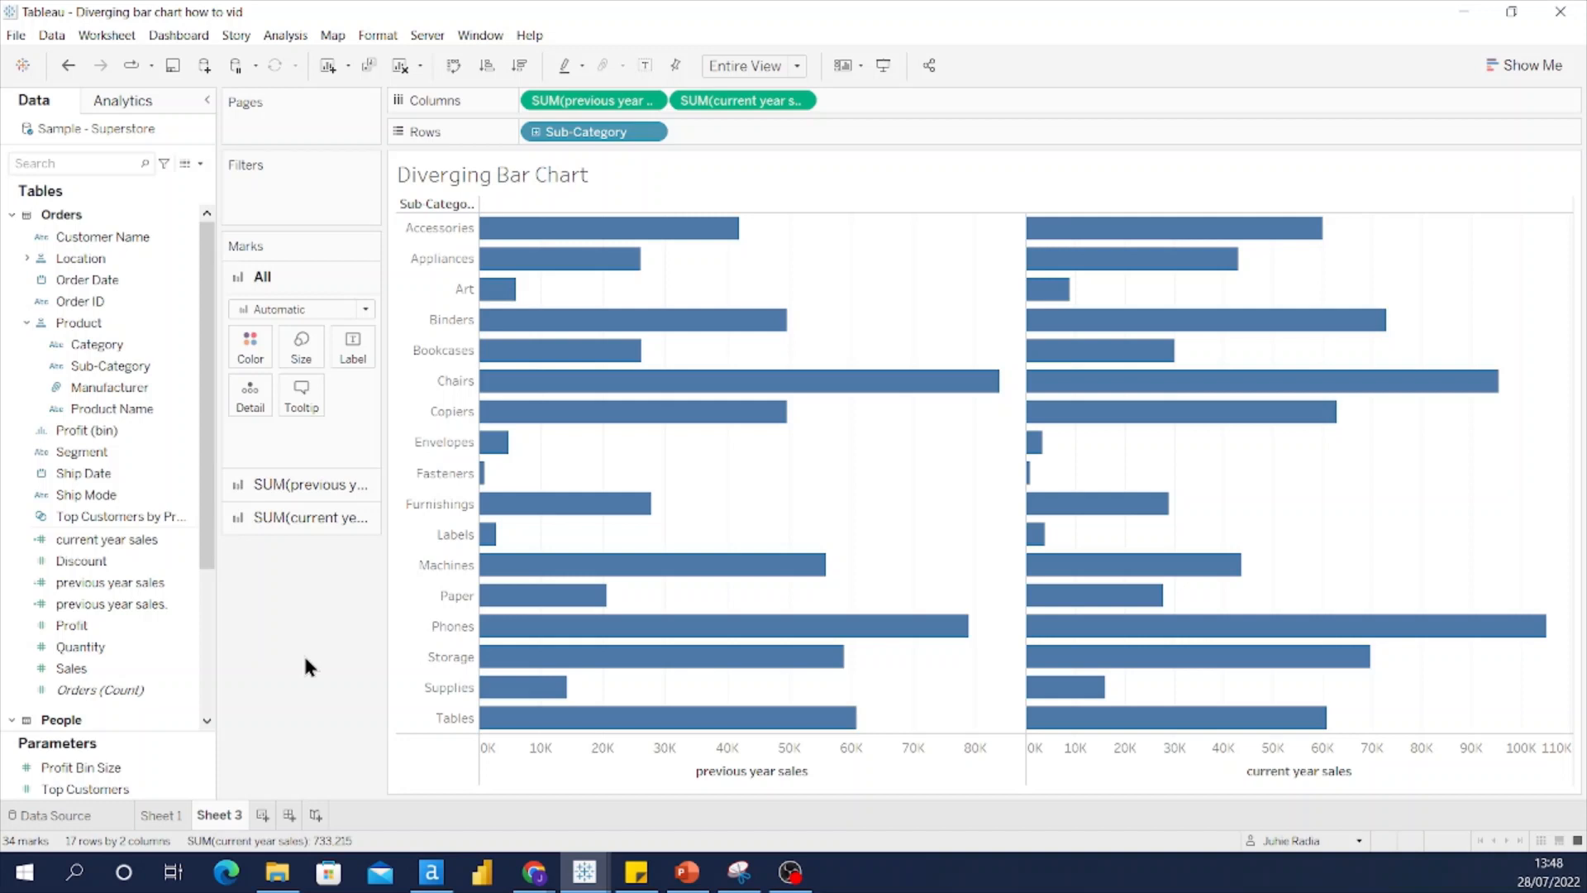
# Step: Toggle the Reversed option in the previous year sales axis settings
pyautogui.rightClick(900, 768)
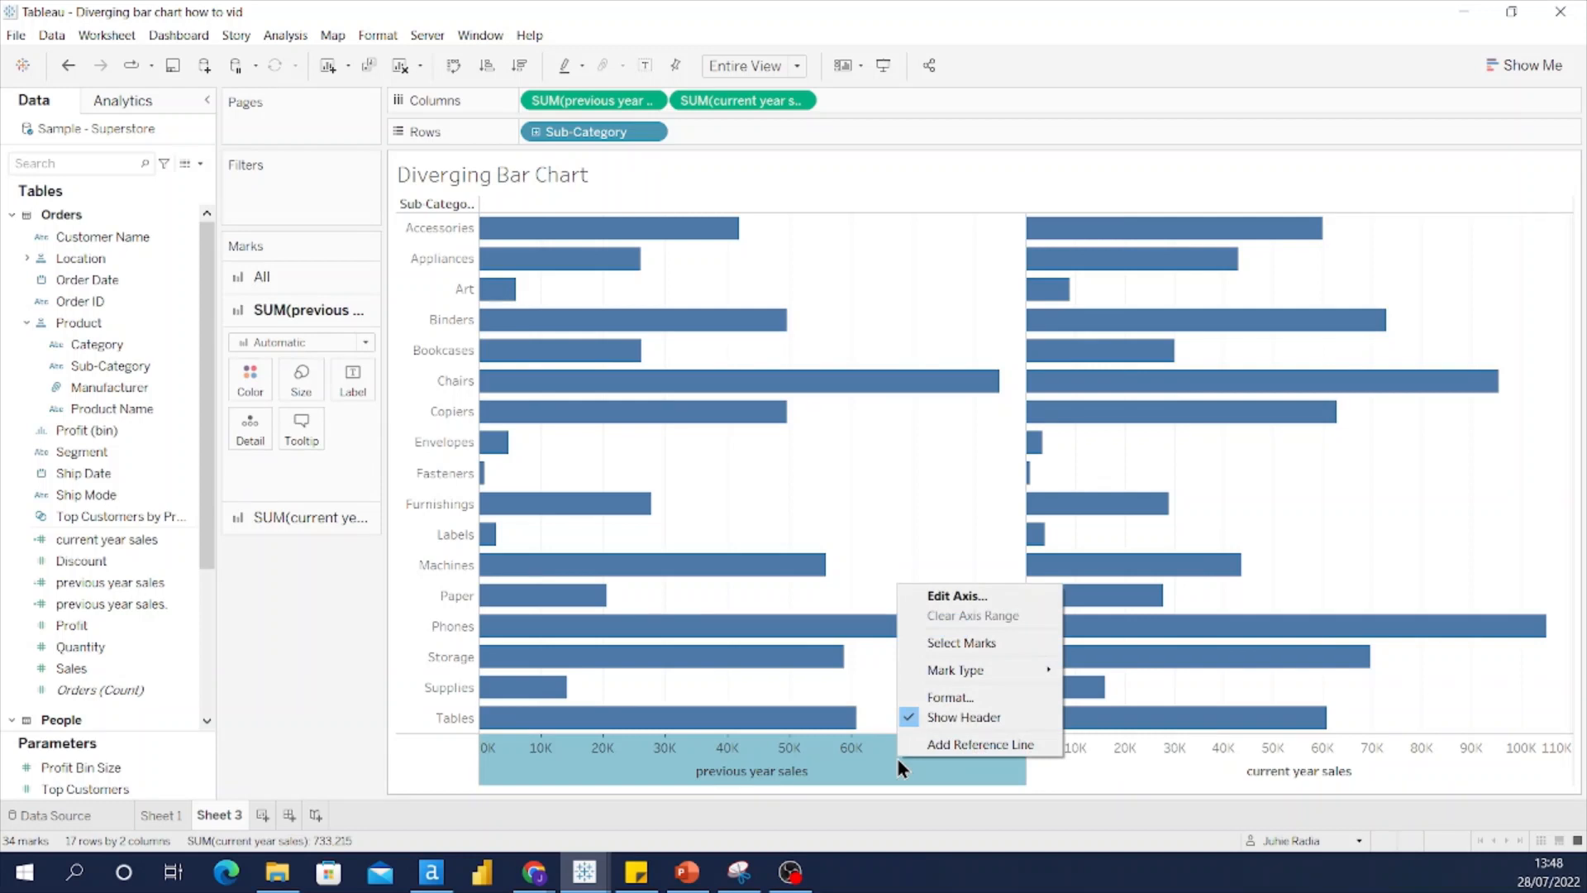
pyautogui.click(944, 597)
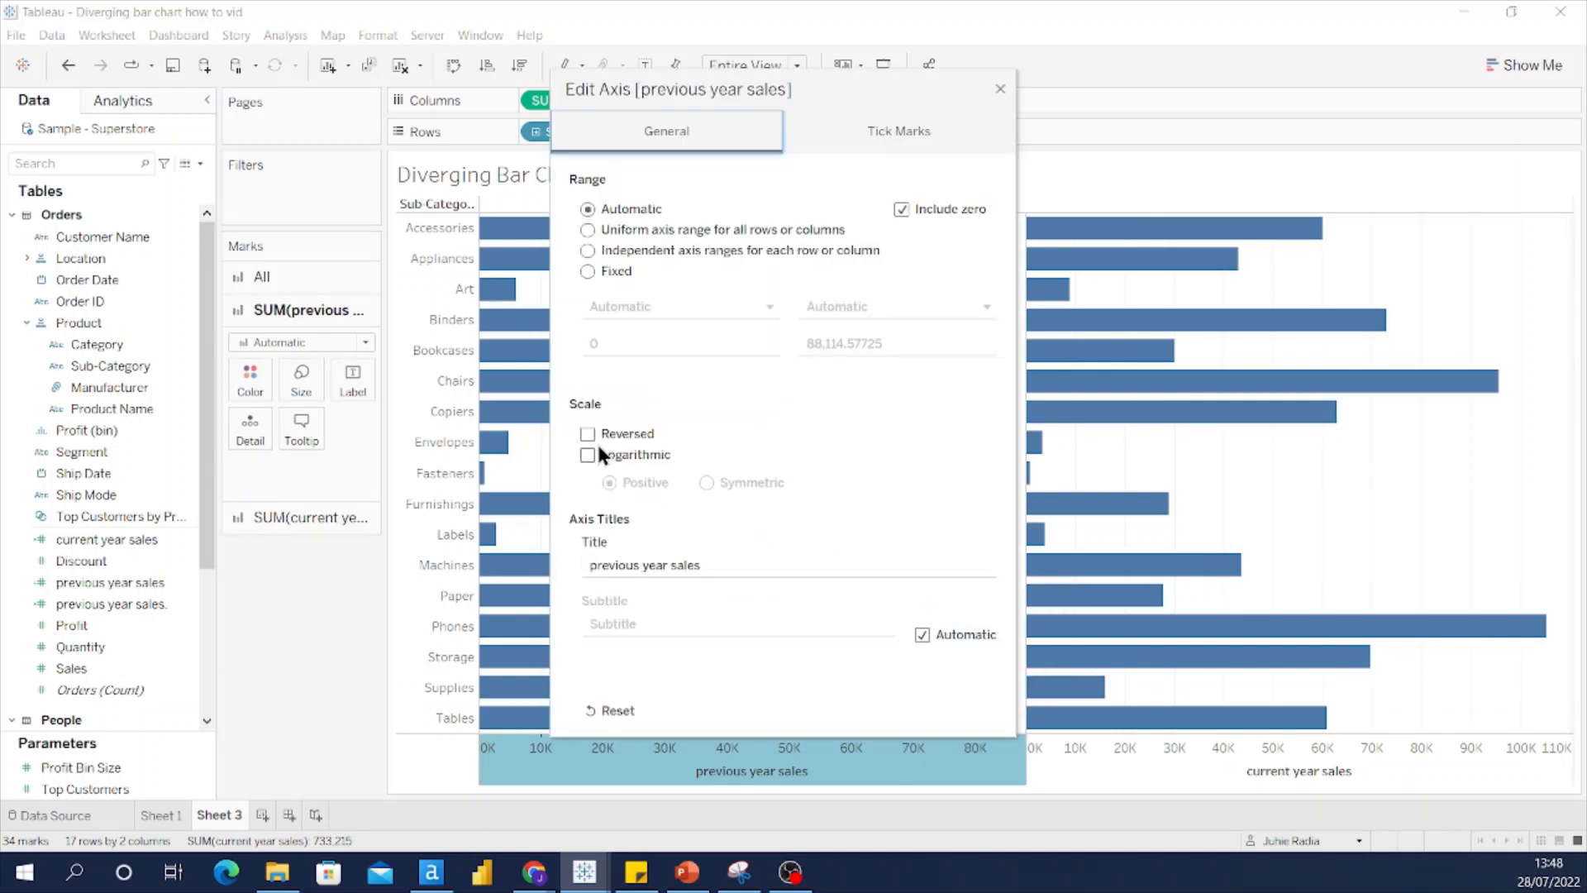
pyautogui.click(589, 436)
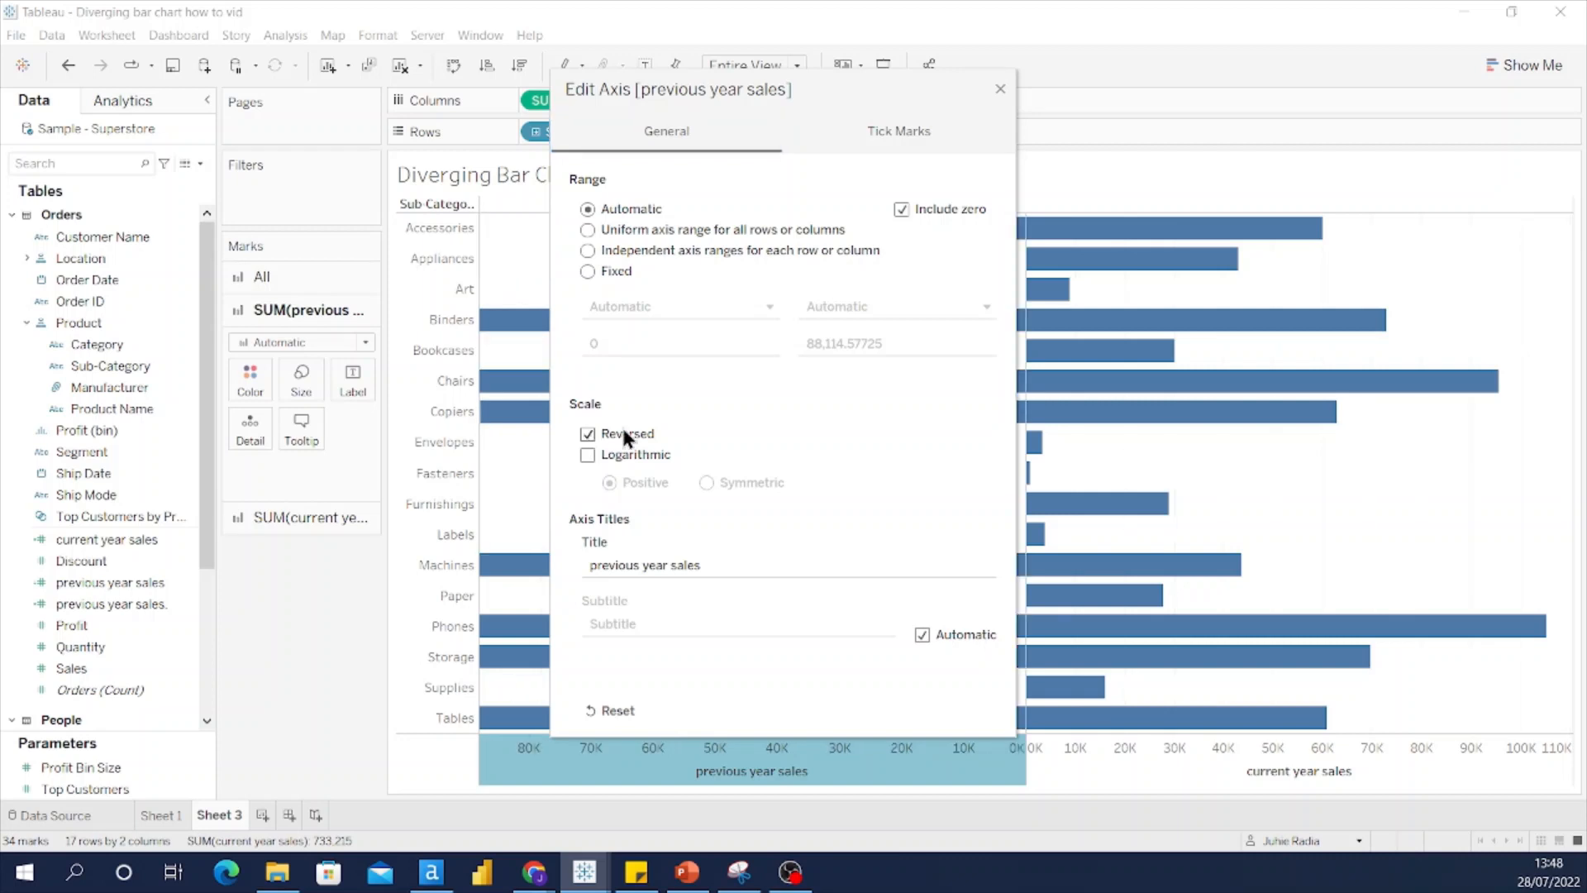
pyautogui.click(1001, 87)
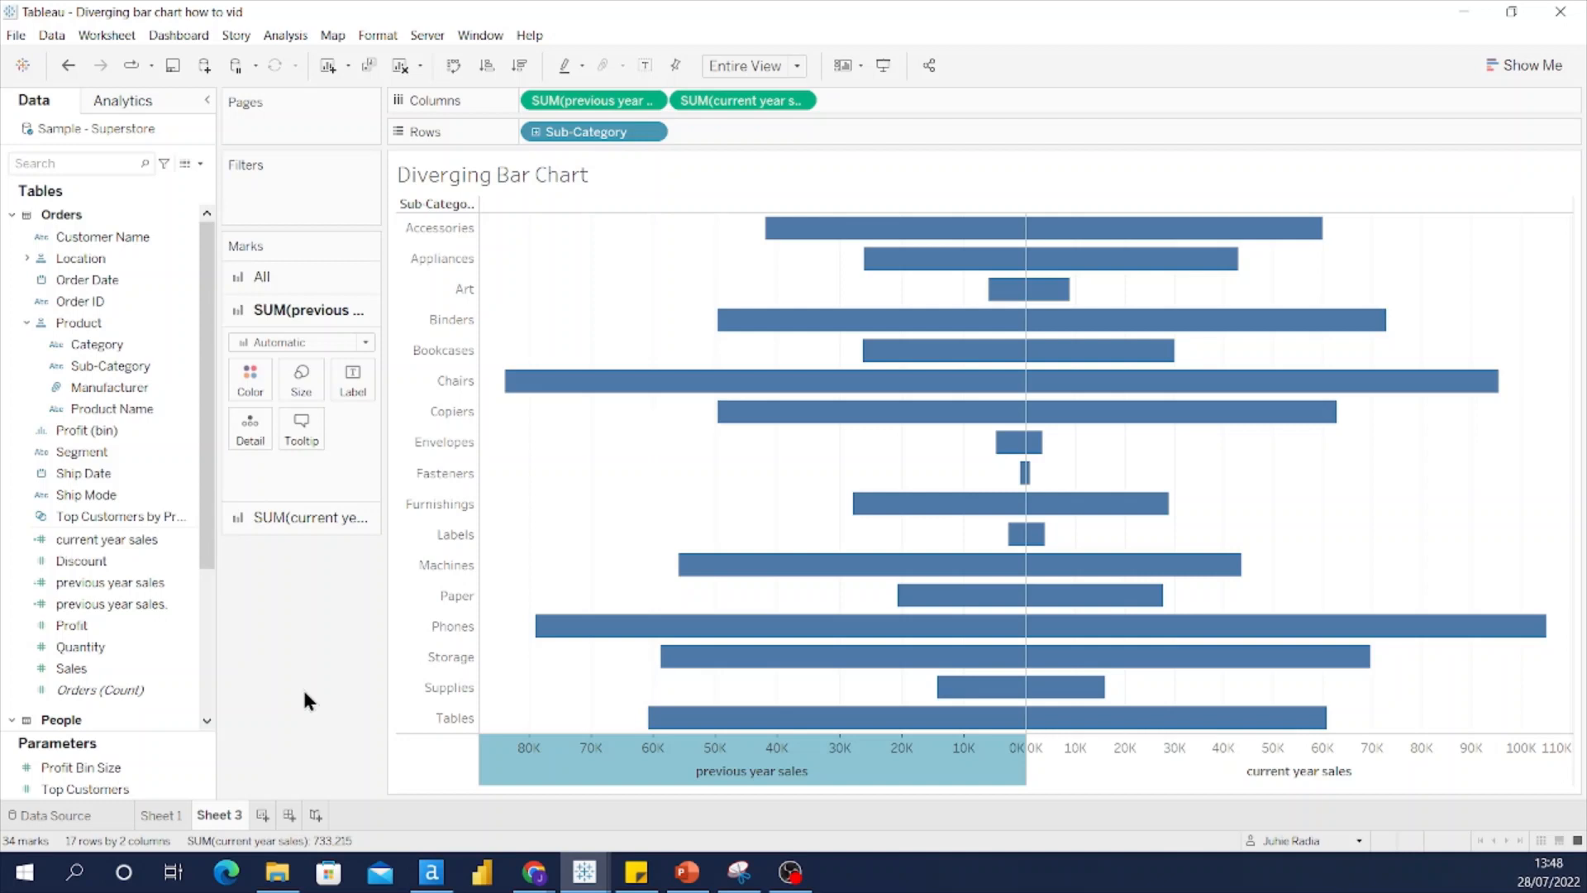
# Step: After comparing with Sheet 1, clear Reversed so previous-year bars run from 0K to 80K
pyautogui.click(162, 815)
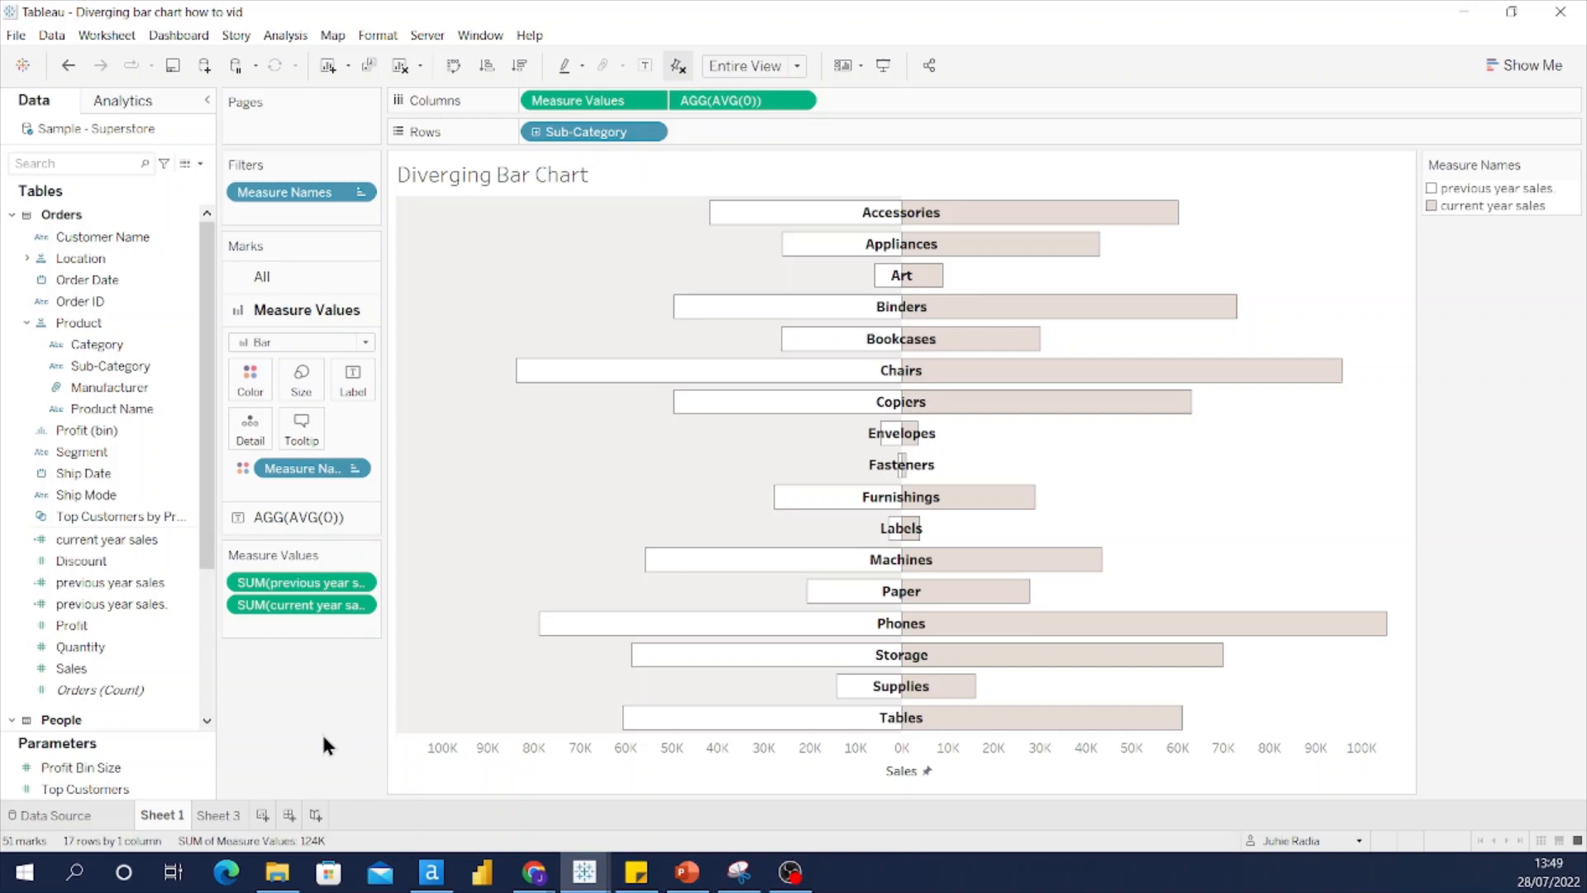
pyautogui.click(220, 816)
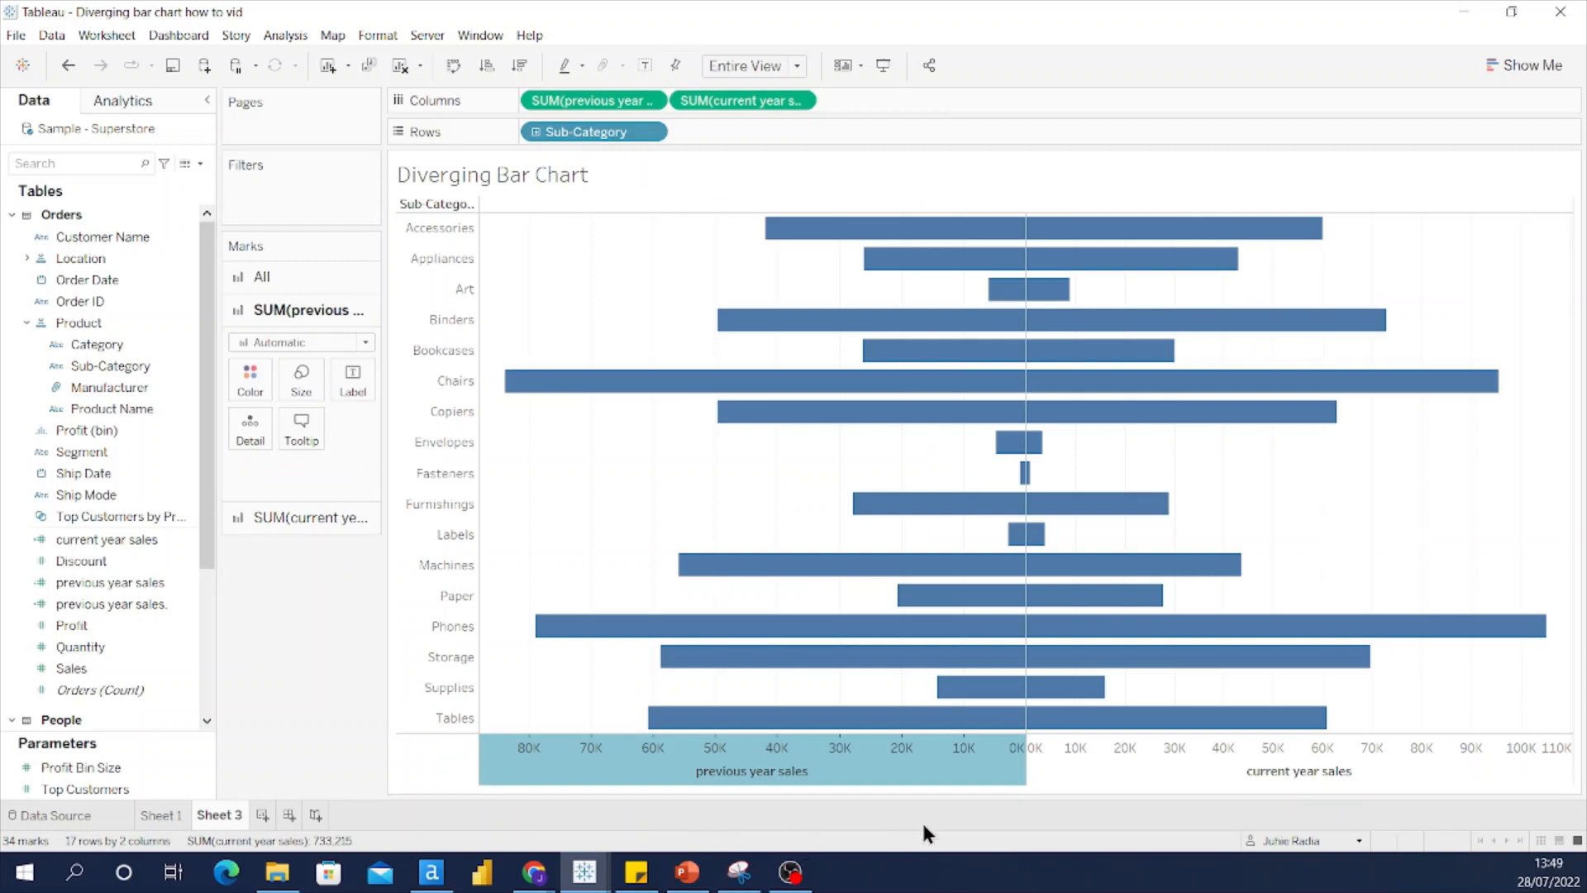
pyautogui.rightClick(909, 766)
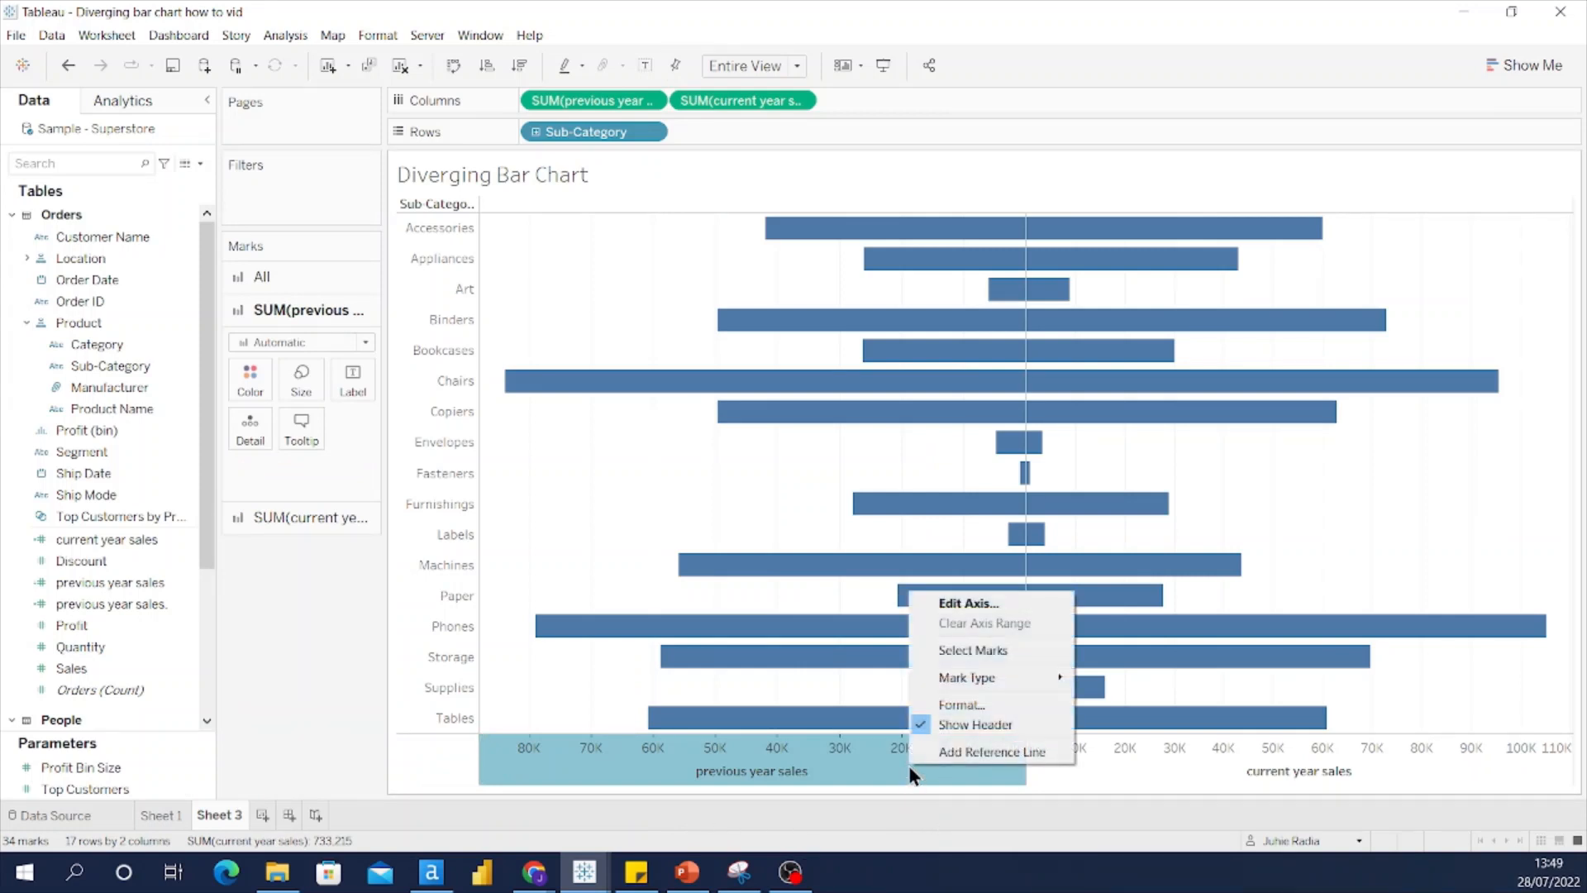
pyautogui.click(943, 607)
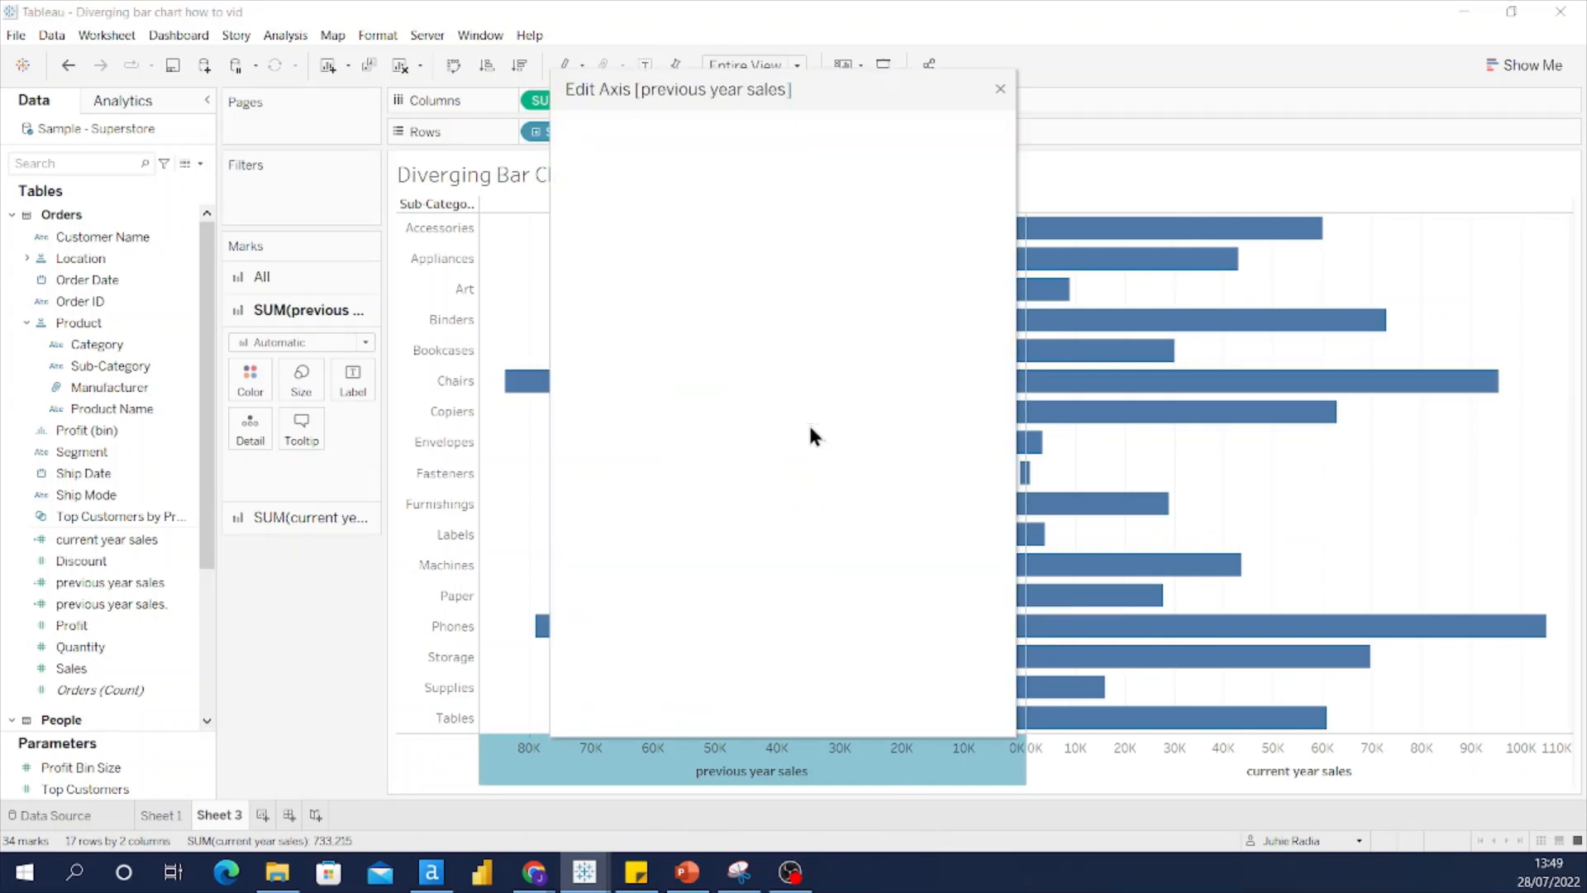
pyautogui.click(588, 433)
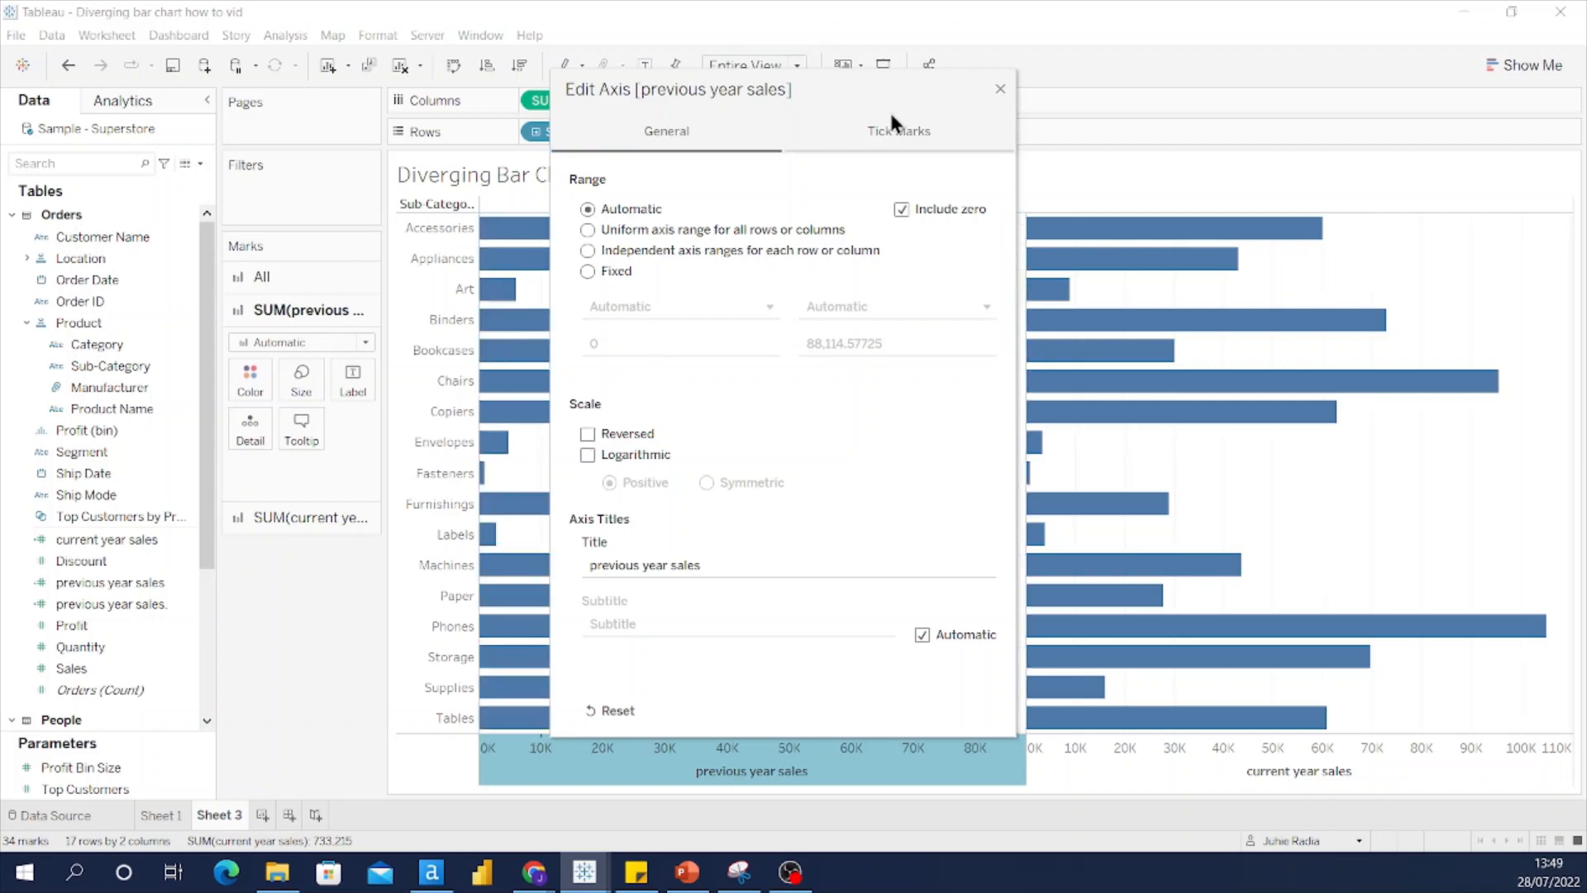
pyautogui.click(1001, 90)
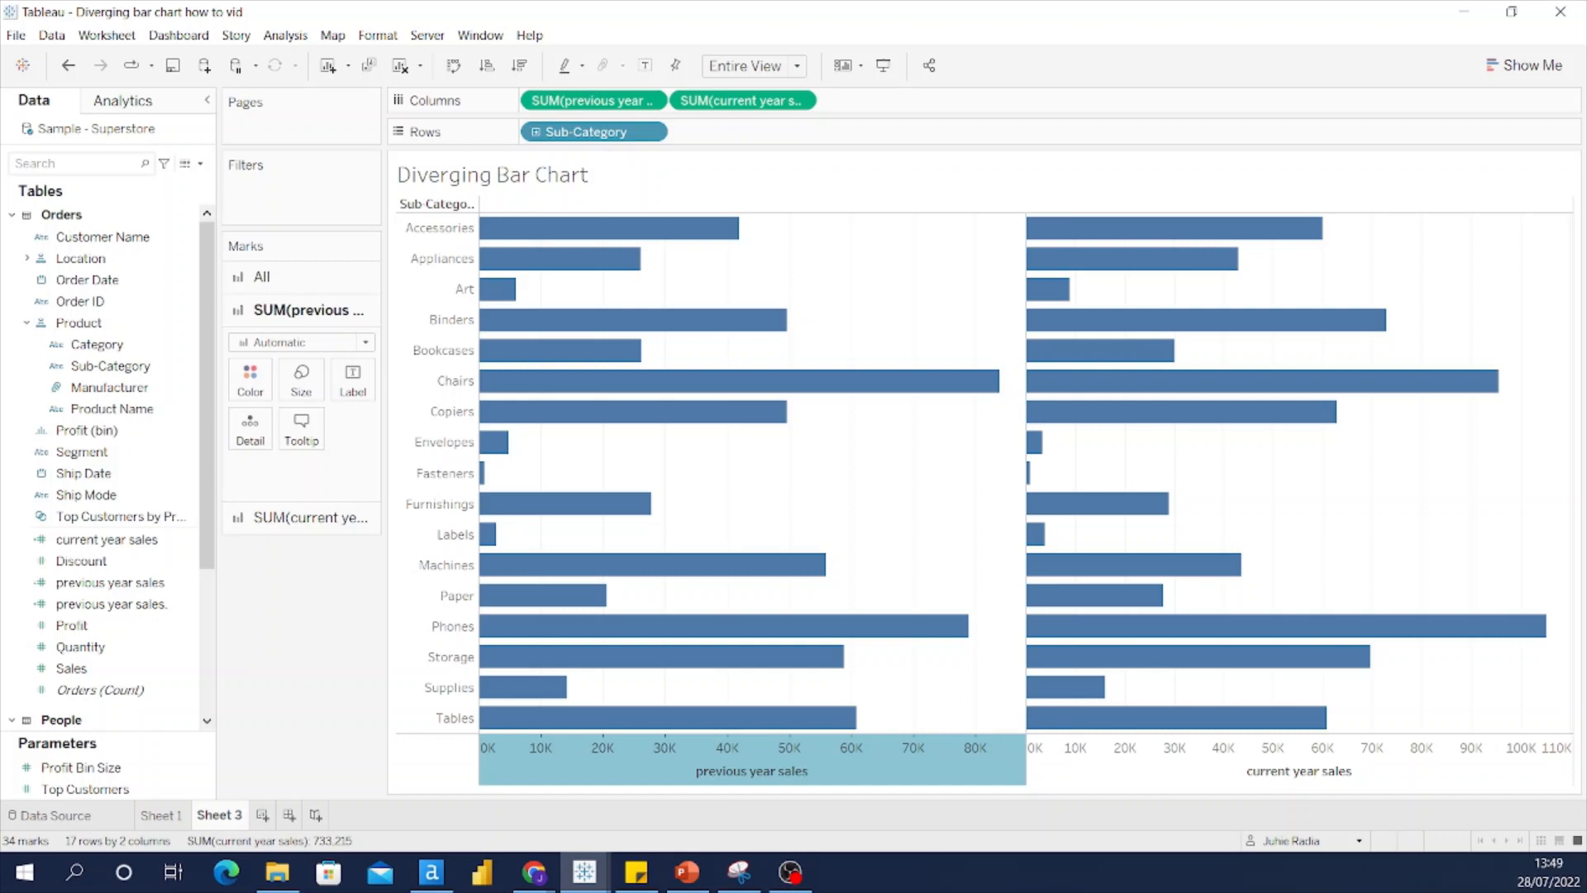
# Step: Negate the previous year sales calculation by adding a minus sign before [Sales]
pyautogui.rightClick(127, 582)
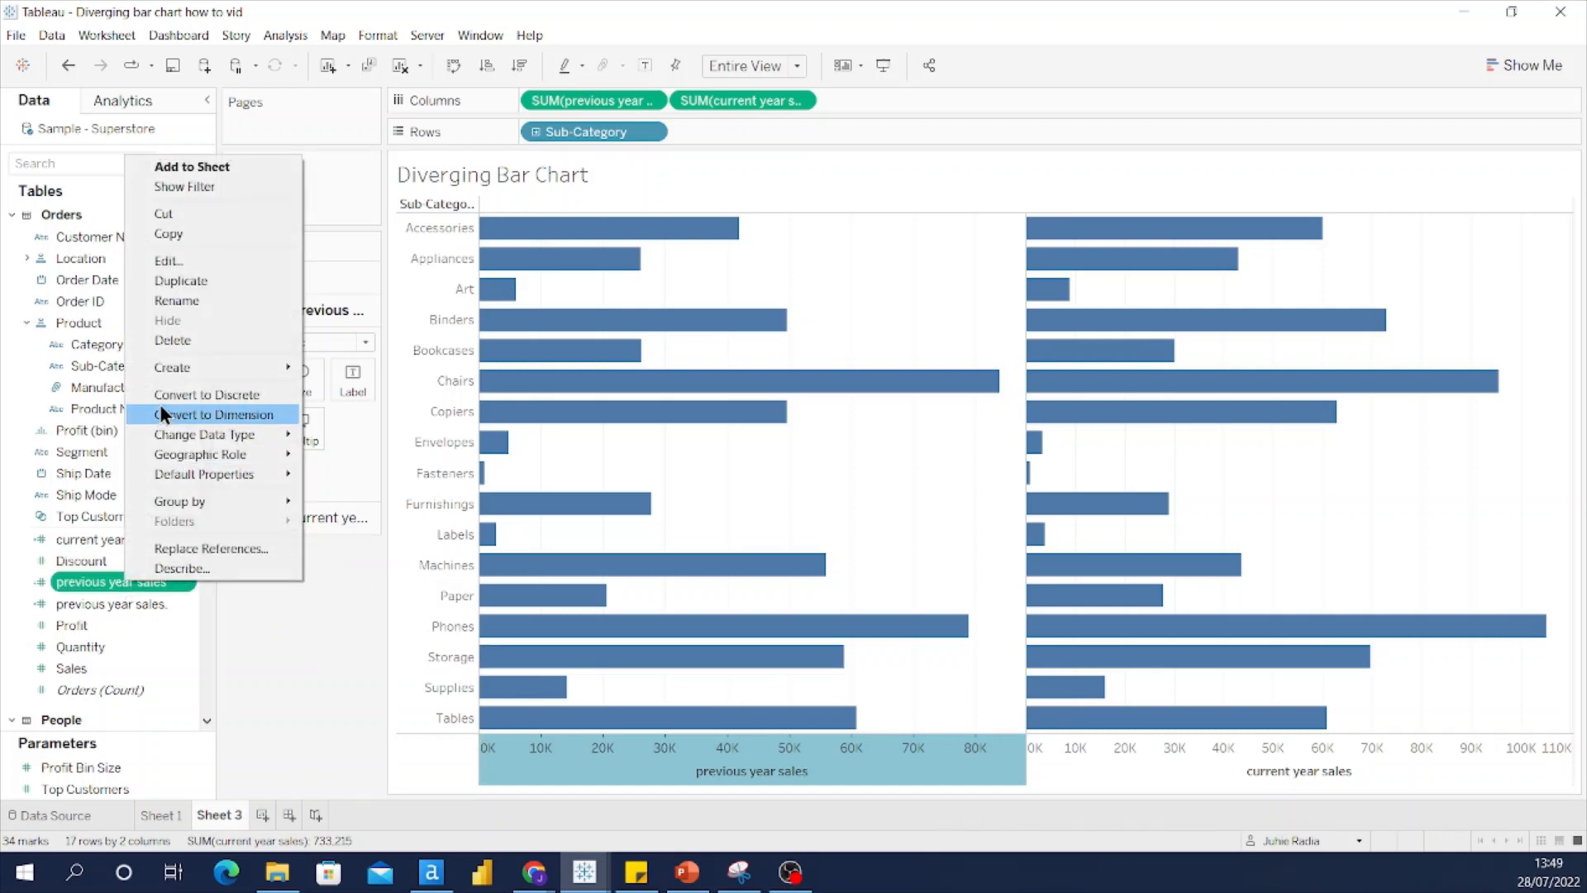
pyautogui.click(170, 260)
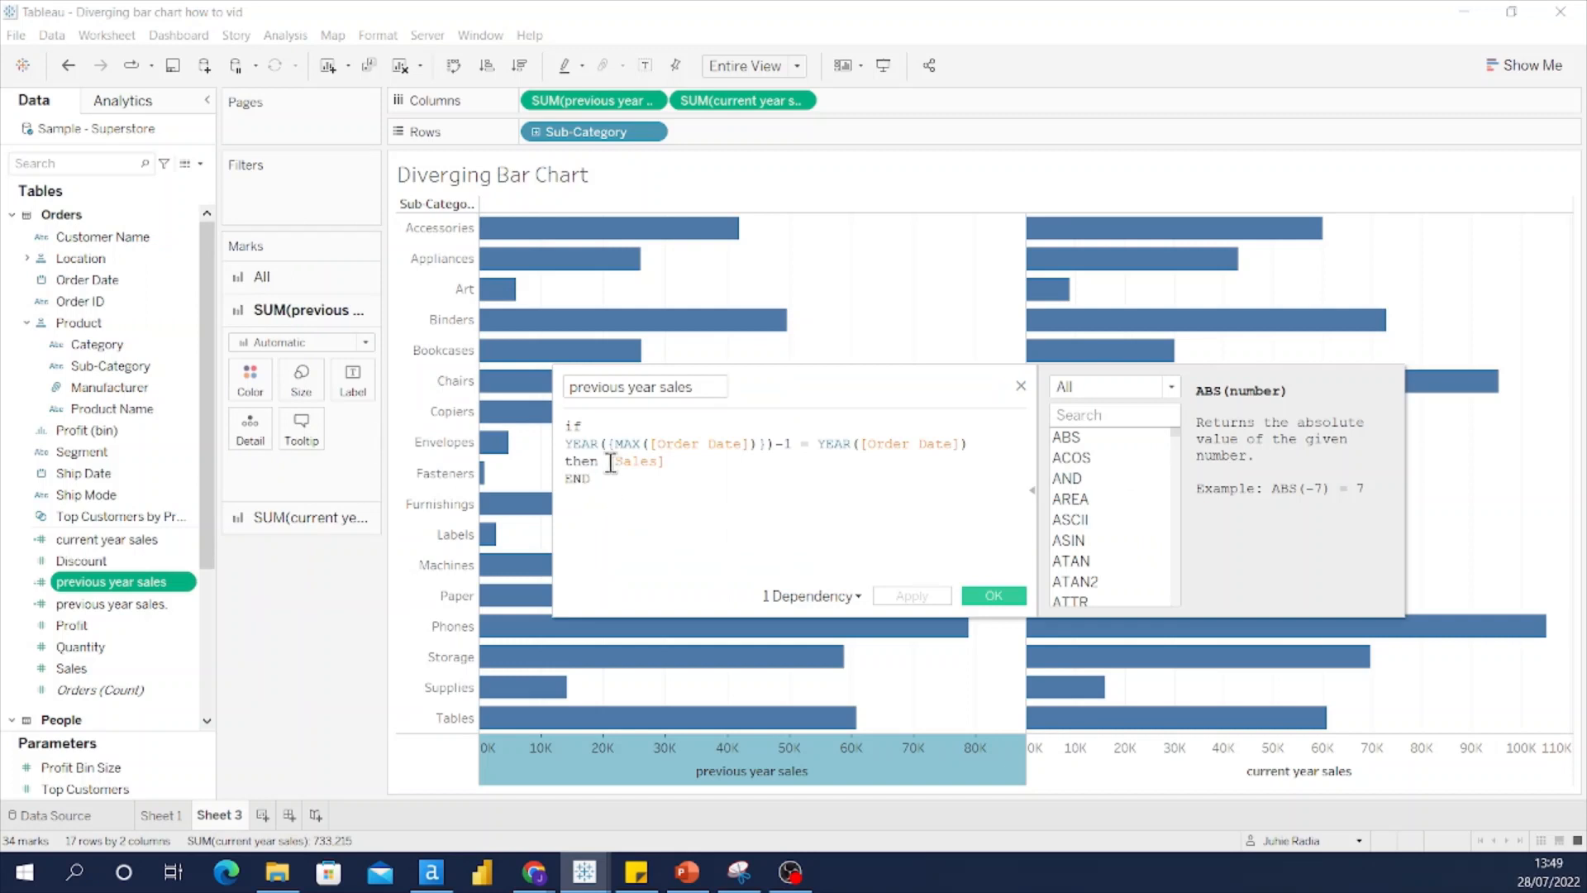
pyautogui.click(610, 463)
pyautogui.write('-')
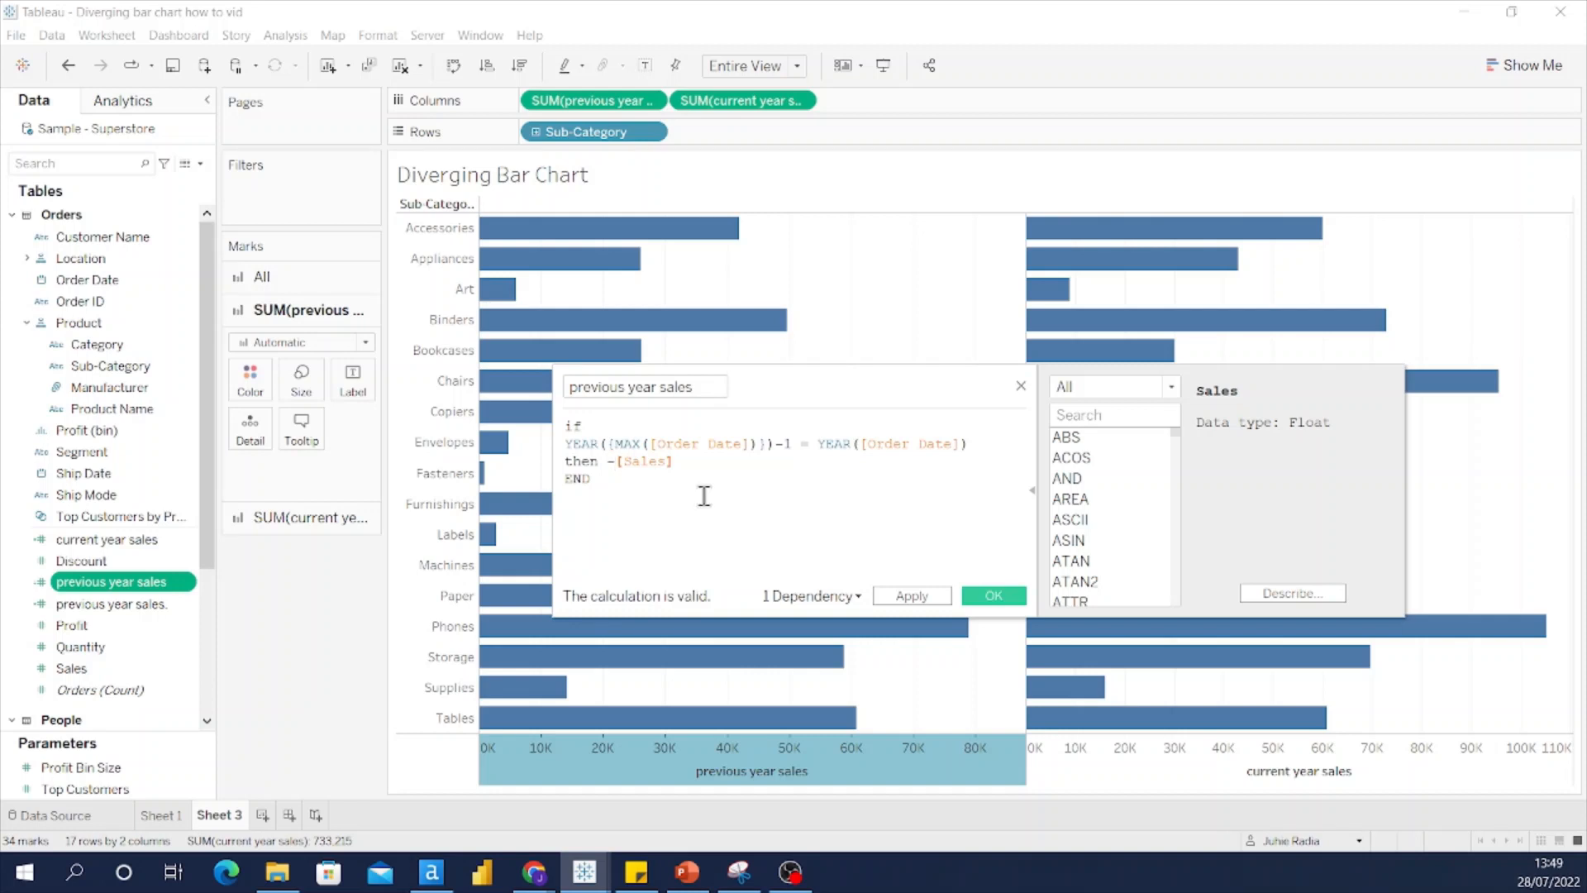
pyautogui.click(994, 591)
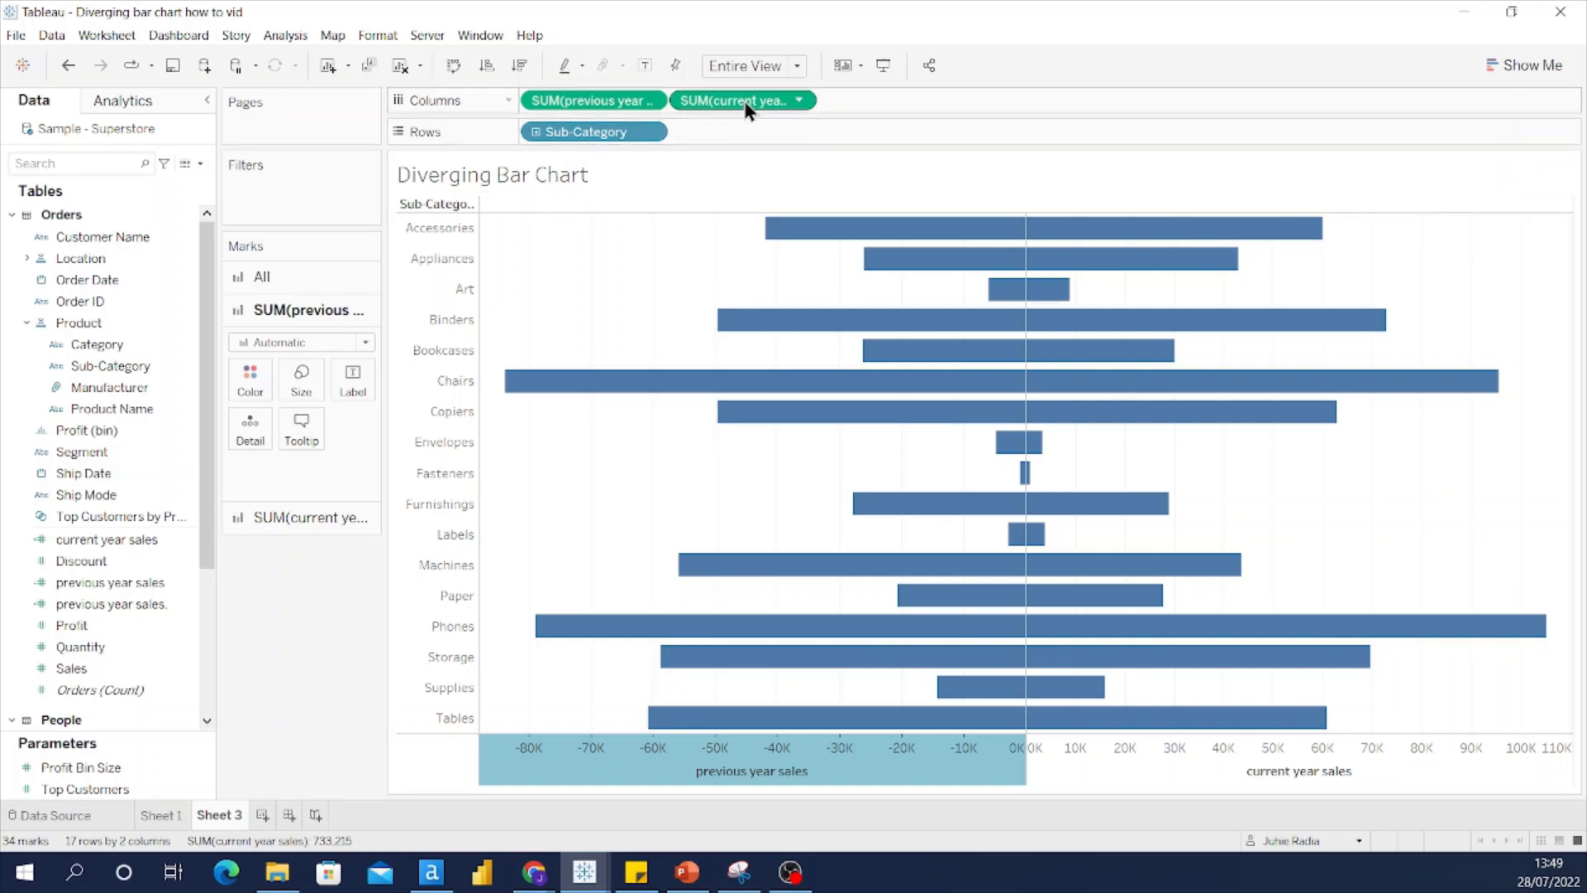
# Step: Combine current year sales onto the previous year sales axis, giving a shared −90K to 110K Value axis
pyautogui.moveTo(744, 101); pyautogui.dragTo(820, 768)
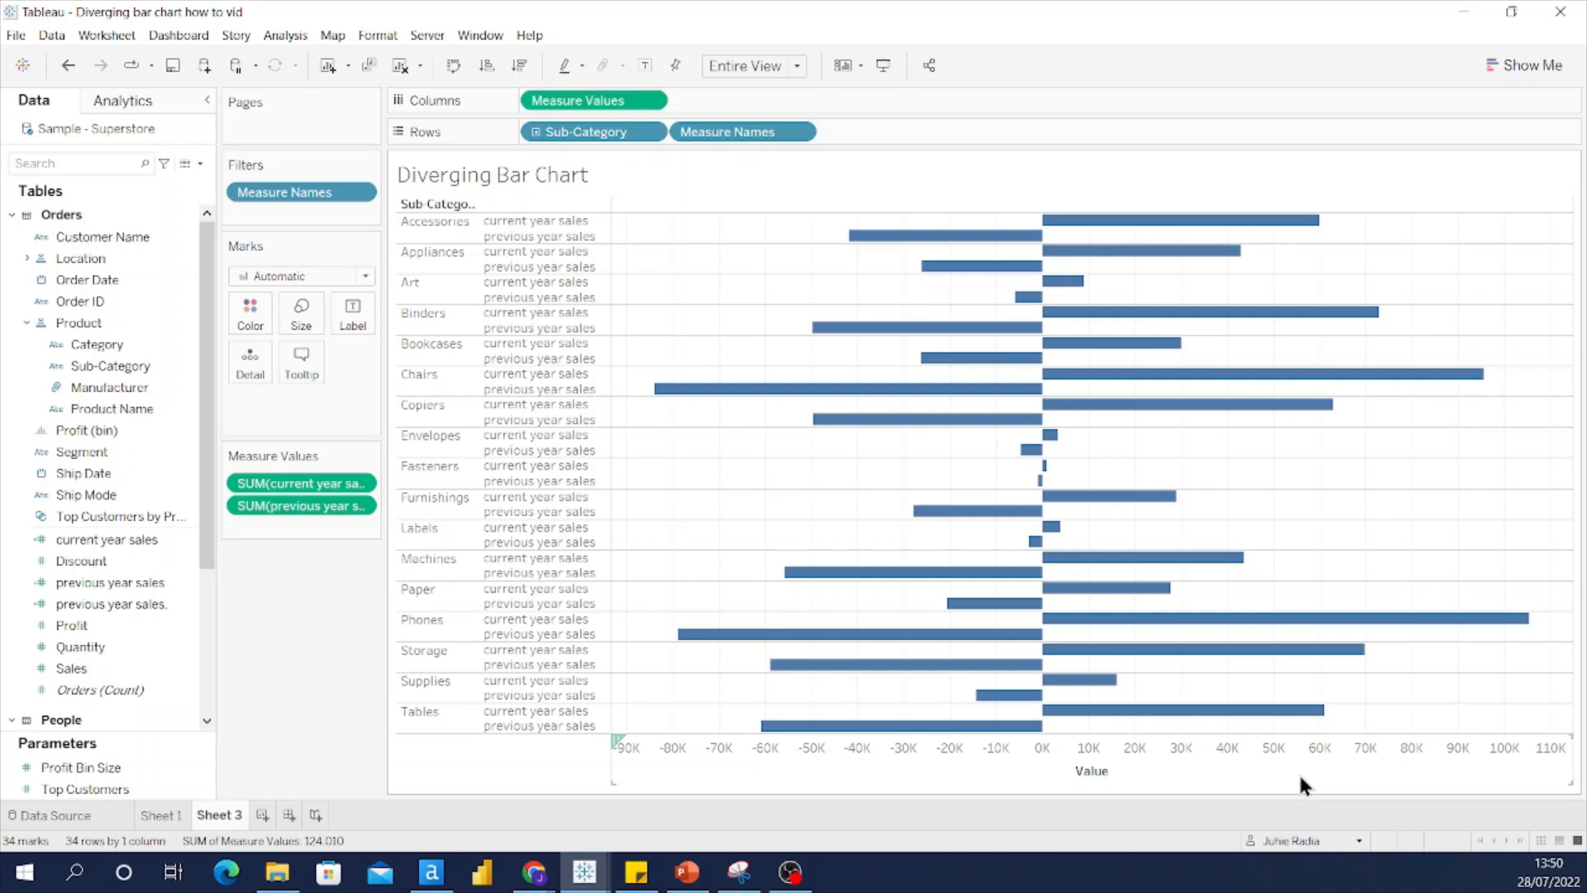
pyautogui.moveTo(907, 727)
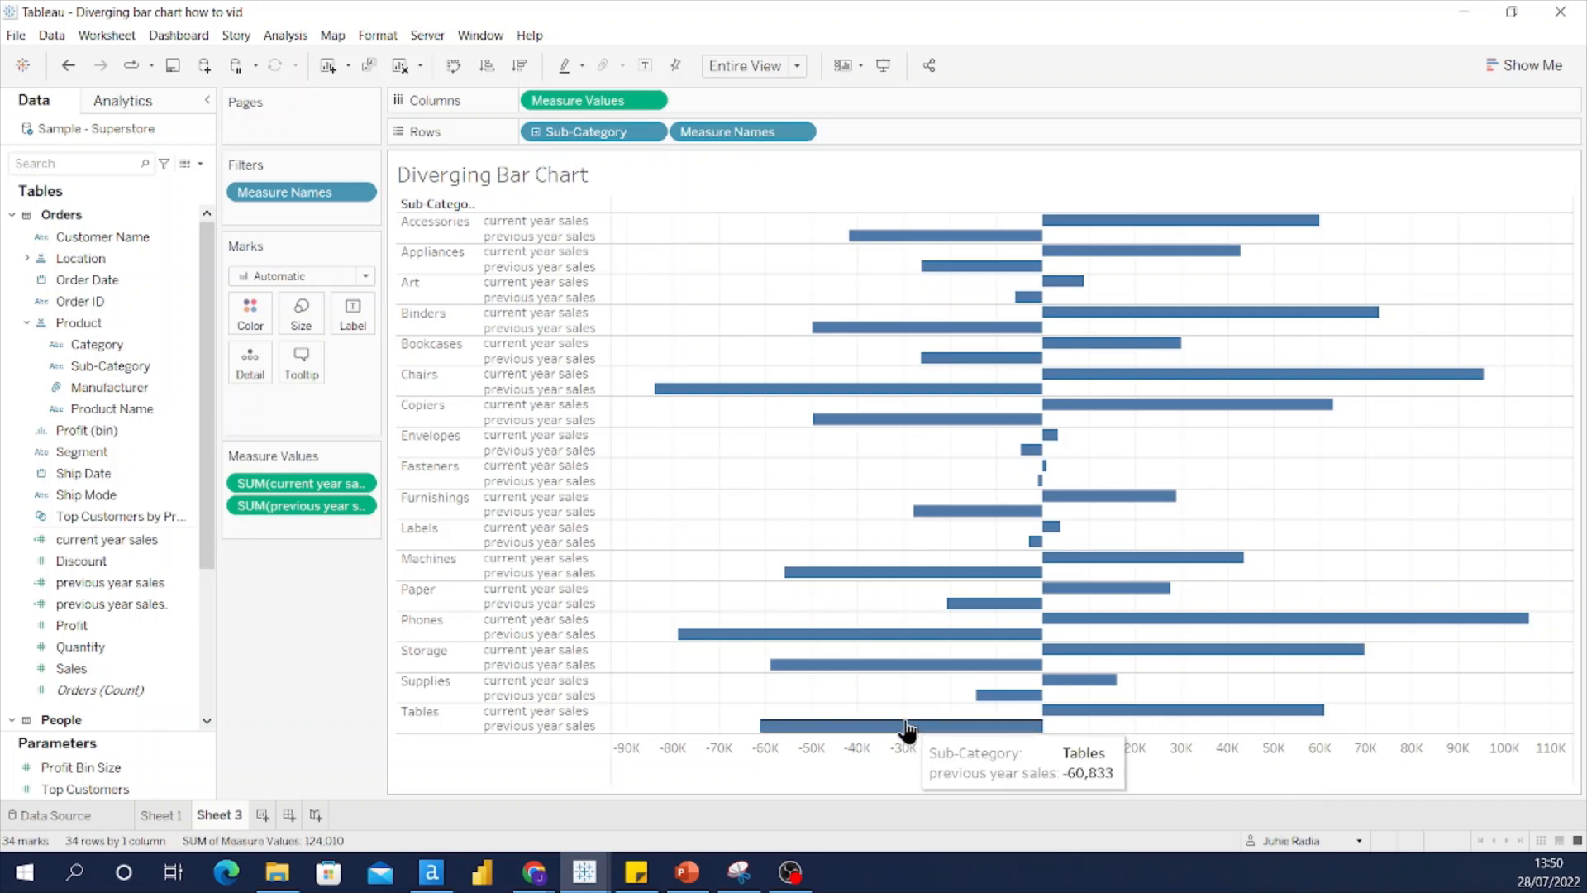
pyautogui.moveTo(1126, 713)
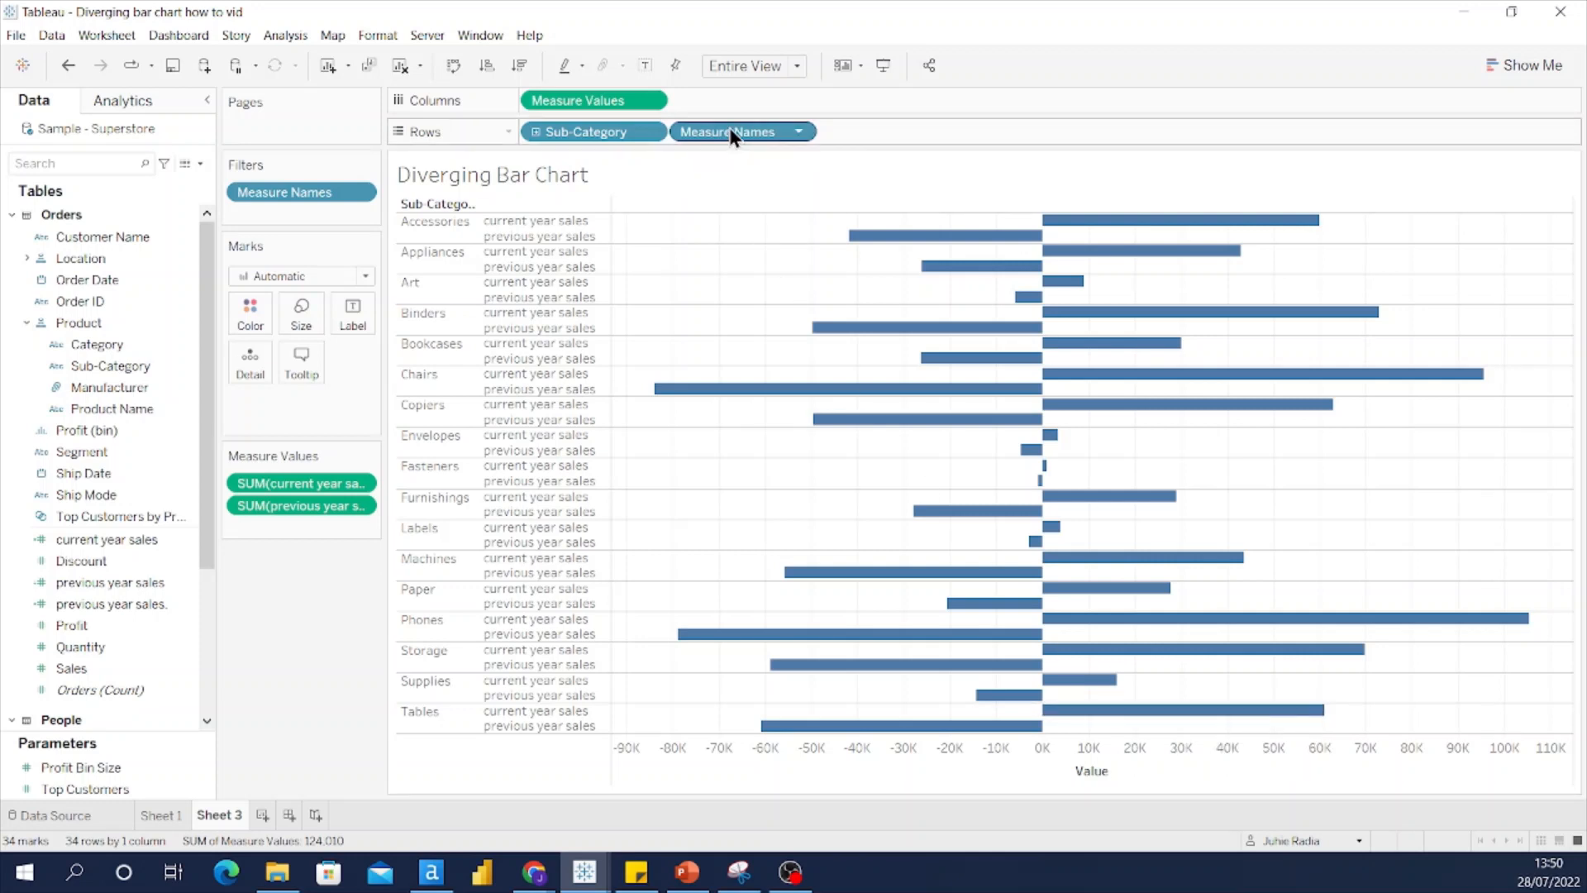
# Step: Remove Measure Names from Rows so each sub-category shows one combined bar
pyautogui.moveTo(729, 132); pyautogui.dragTo(279, 703)
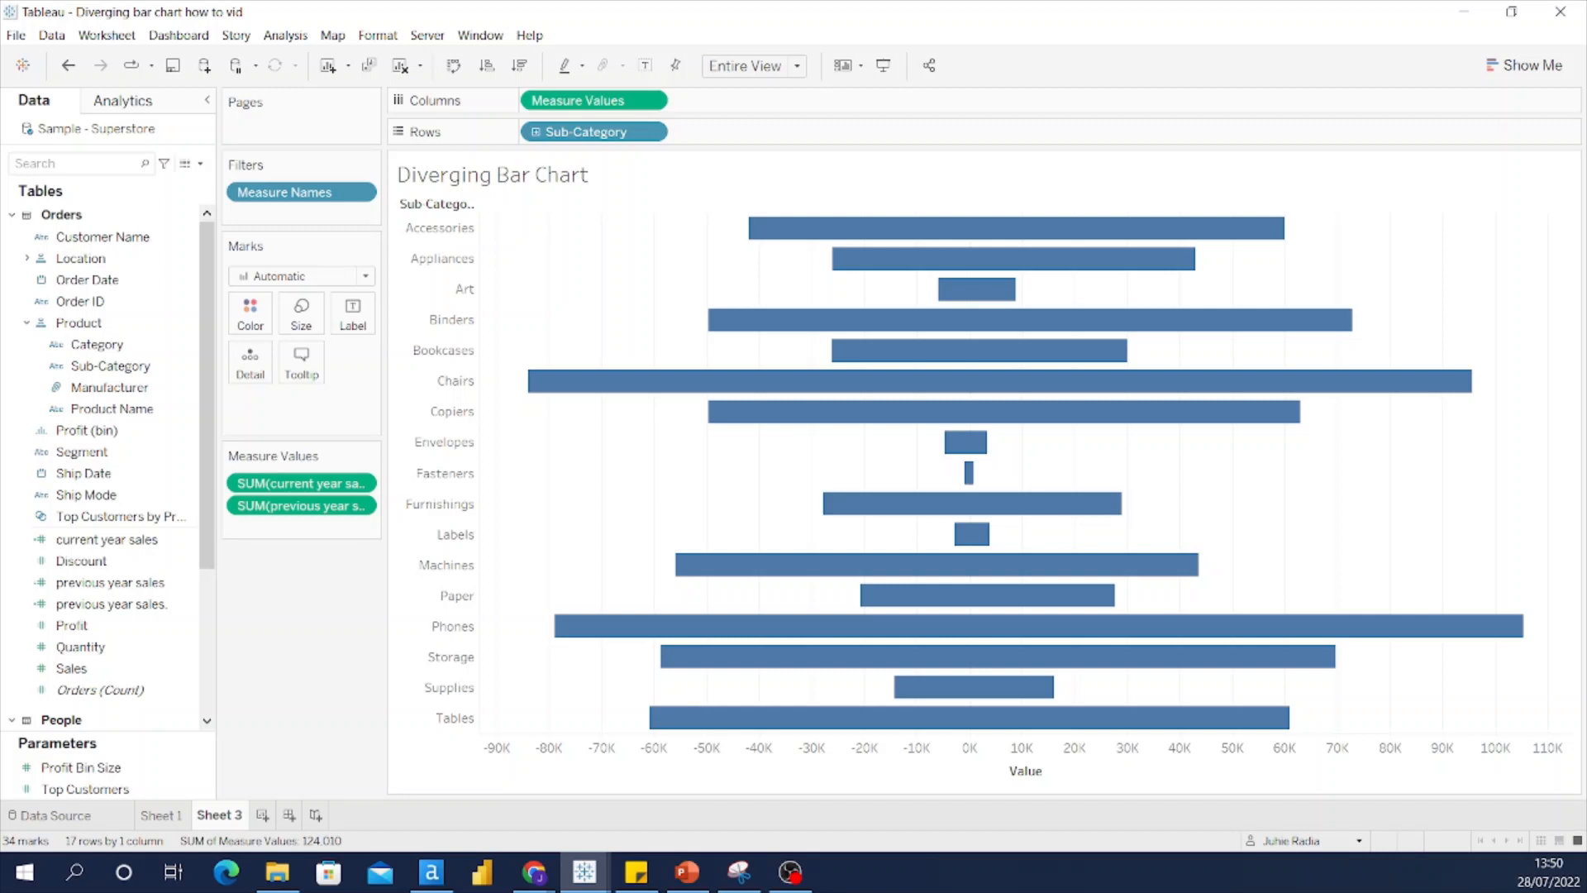
# Step: Add an ad-hoc AVG(0) calculation to the Columns shelf
pyautogui.doubleClick(840, 106)
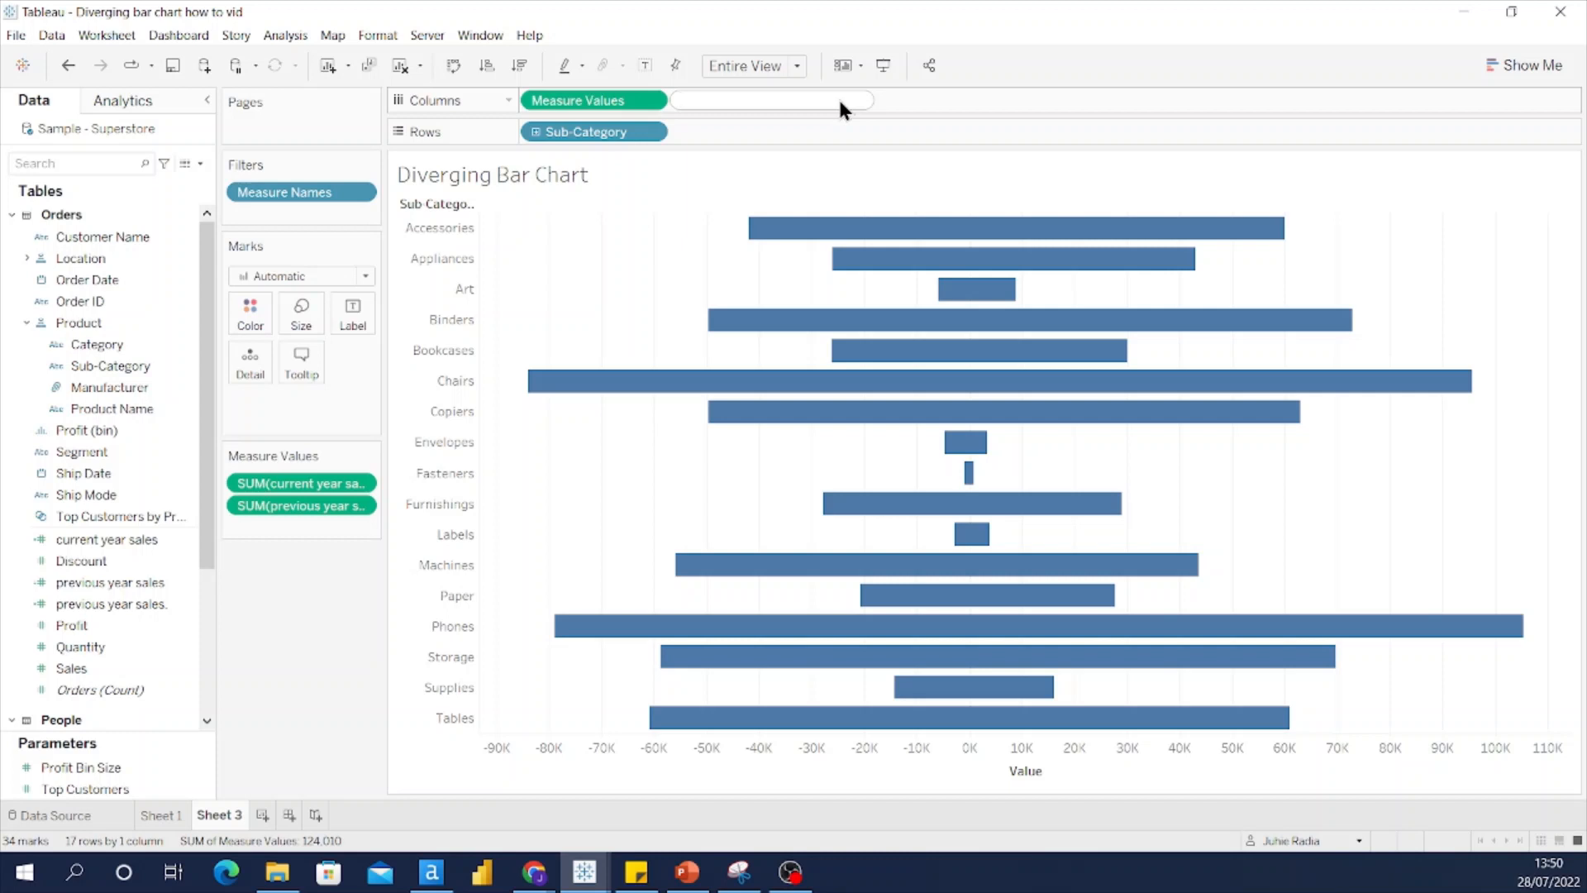
pyautogui.write('avg')
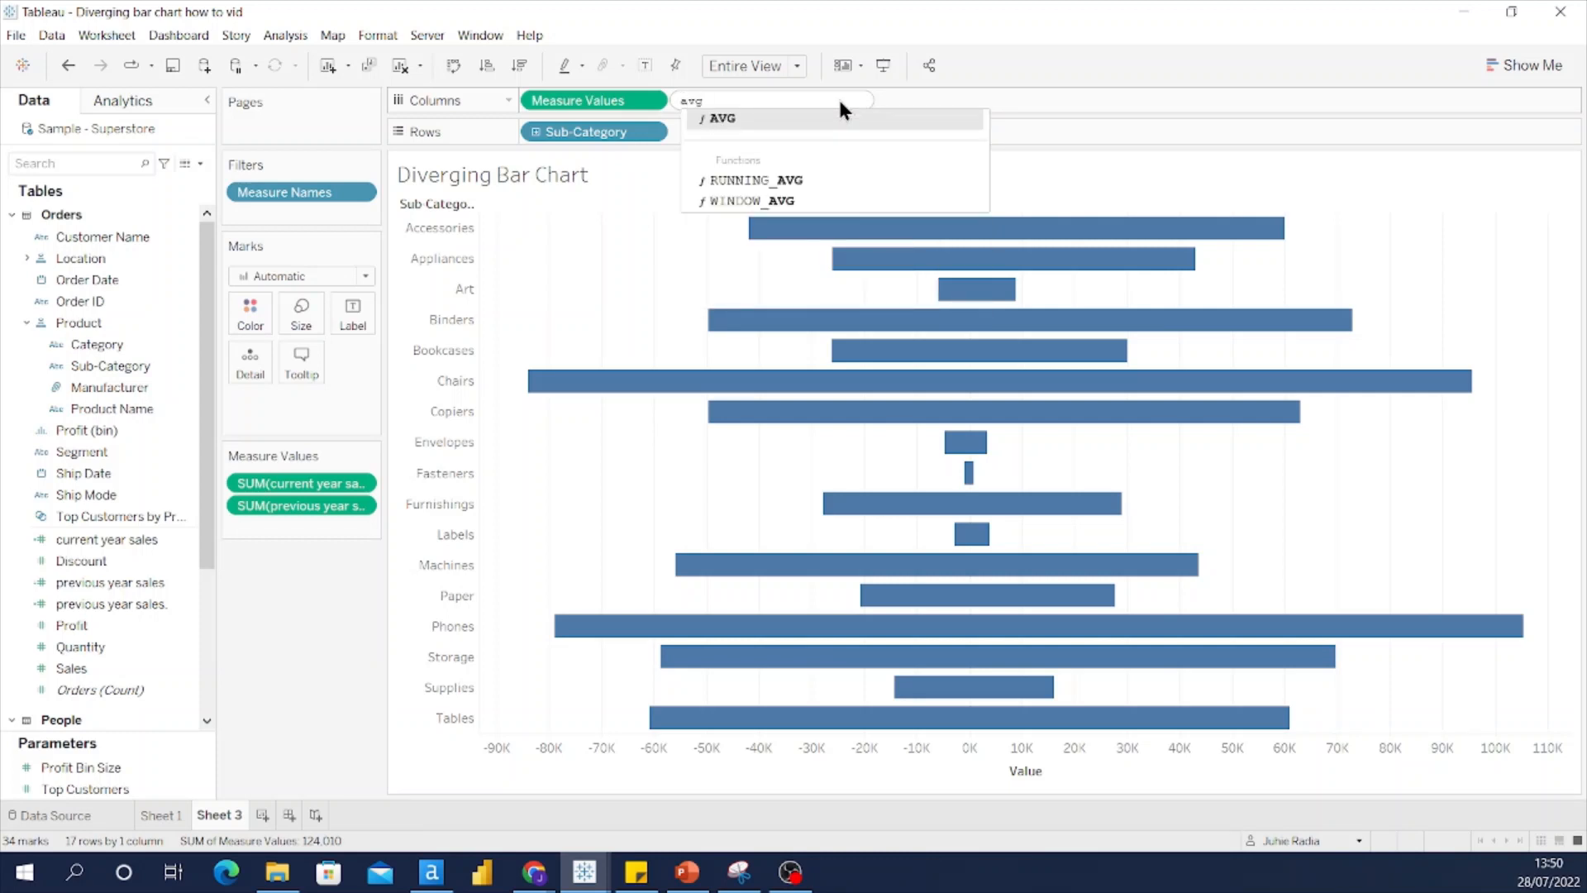
pyautogui.press('Return')
pyautogui.write('0')
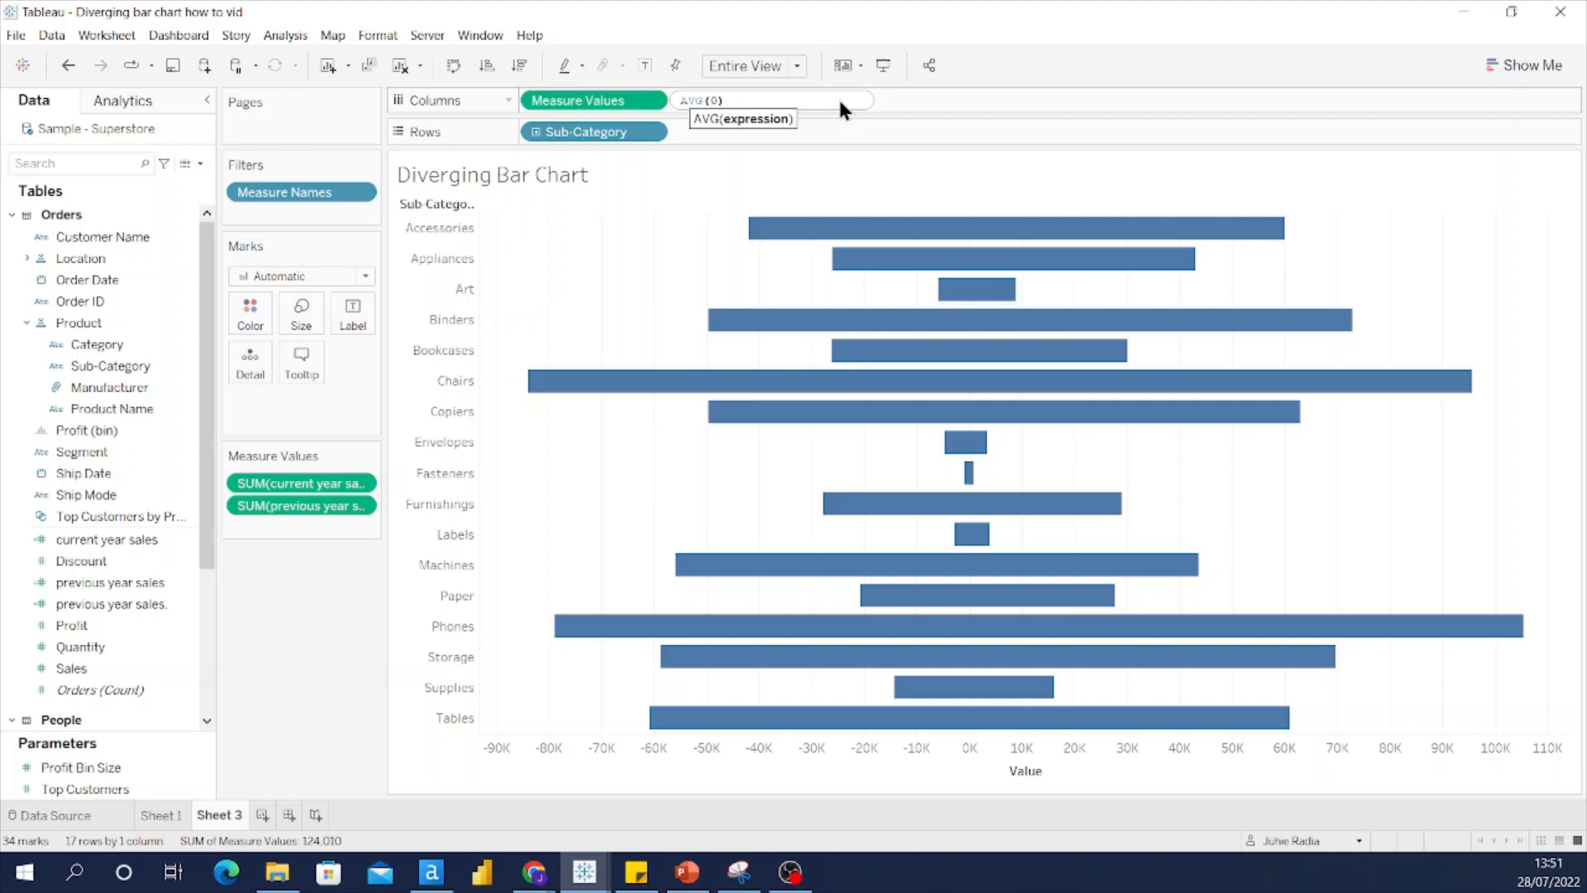
pyautogui.press('Return')
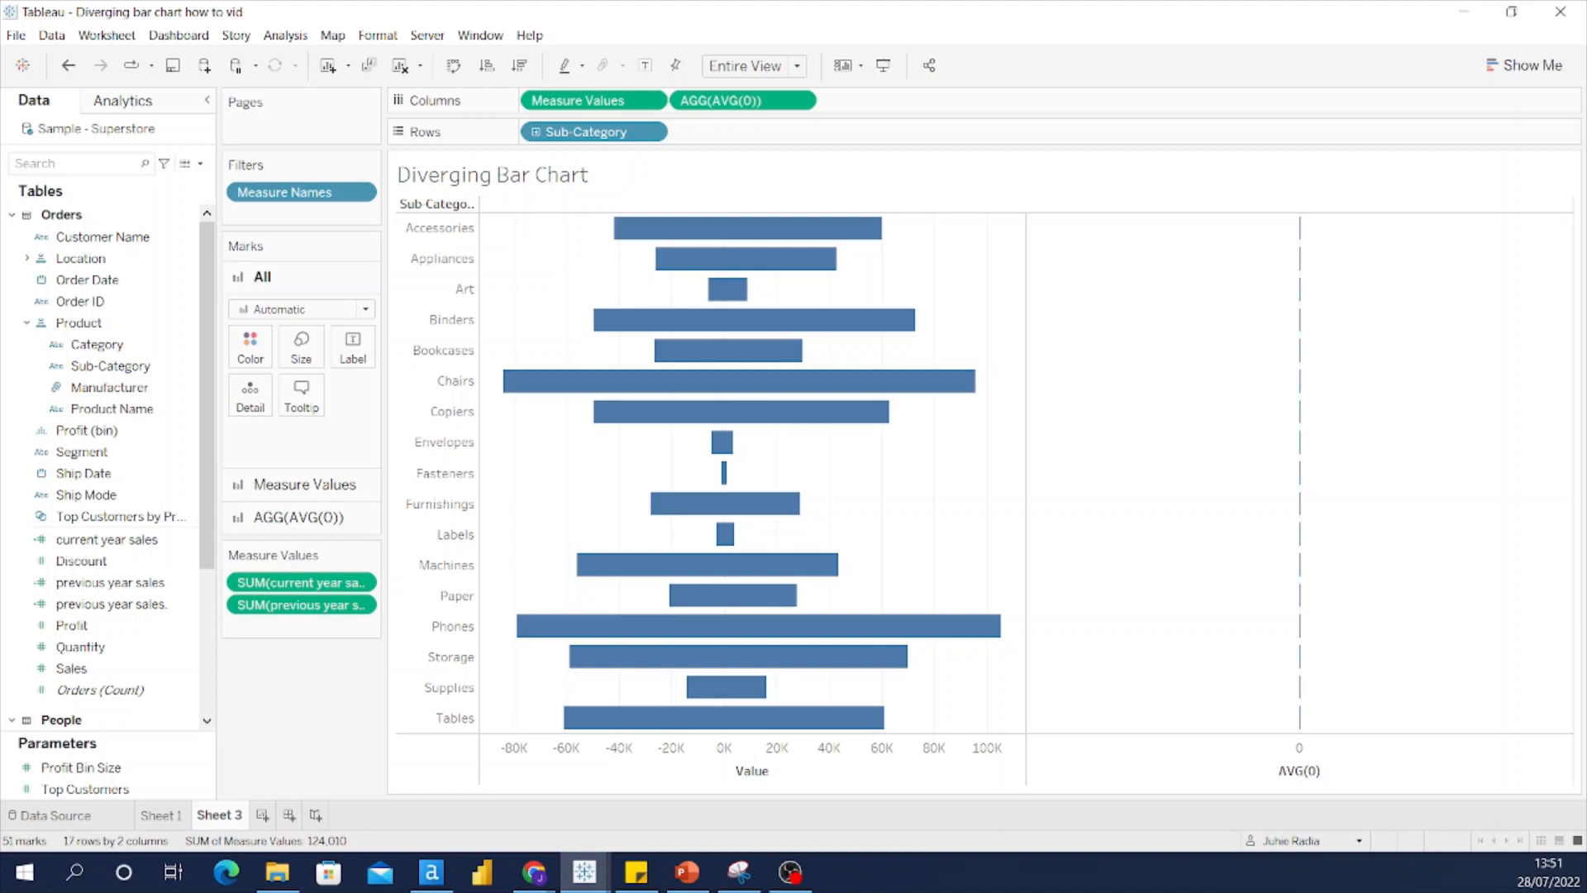
# Step: Make AVG(0) a dual axis with Value and synchronize the two axes
pyautogui.rightClick(1203, 762)
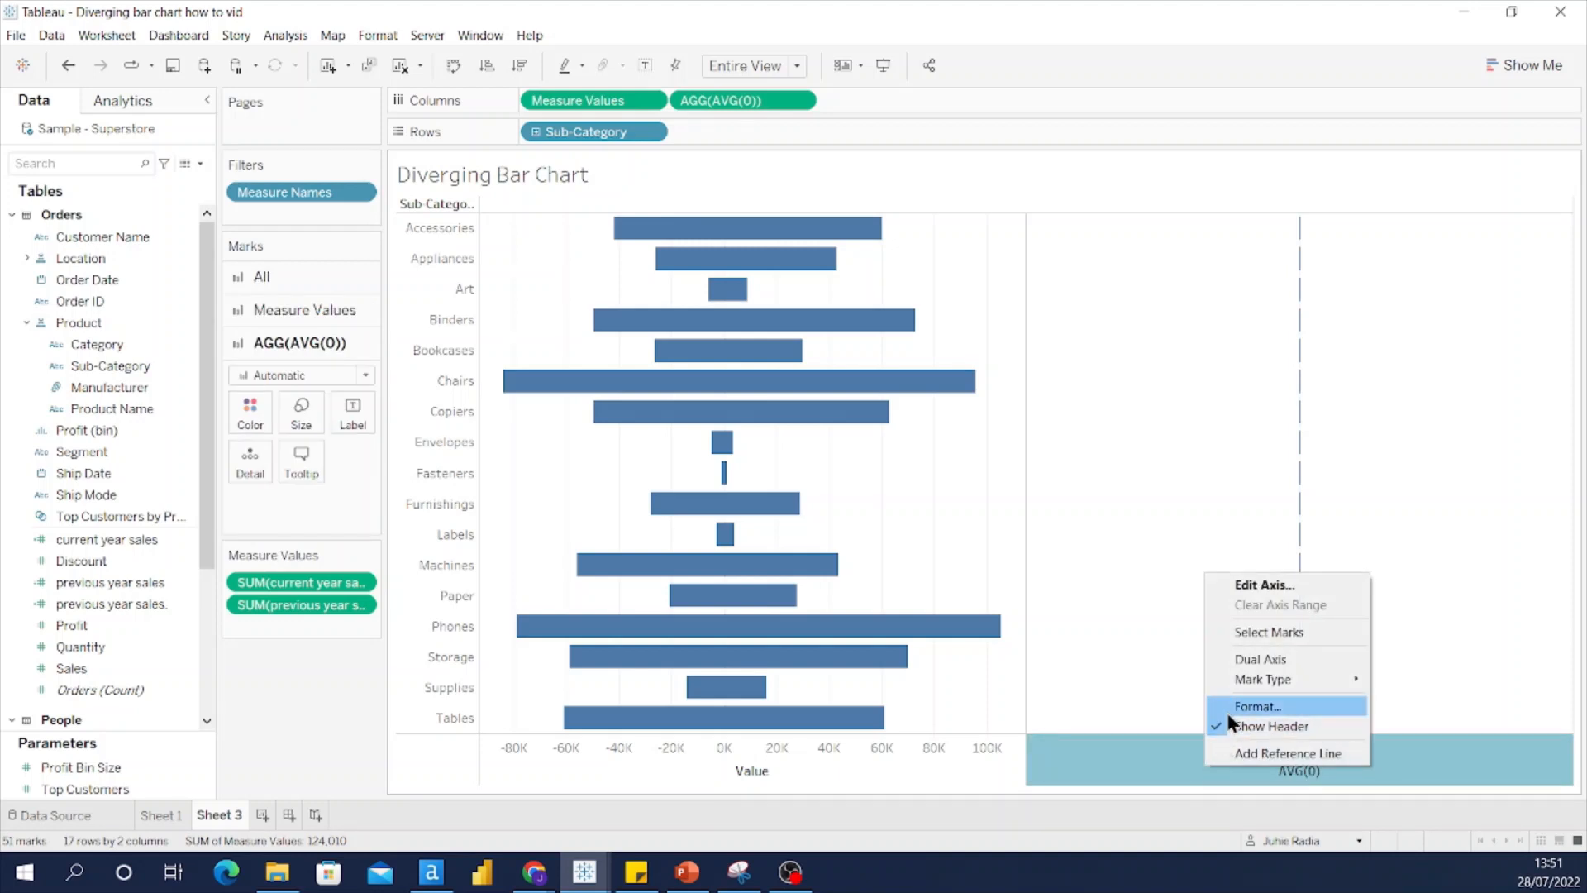
pyautogui.click(1237, 661)
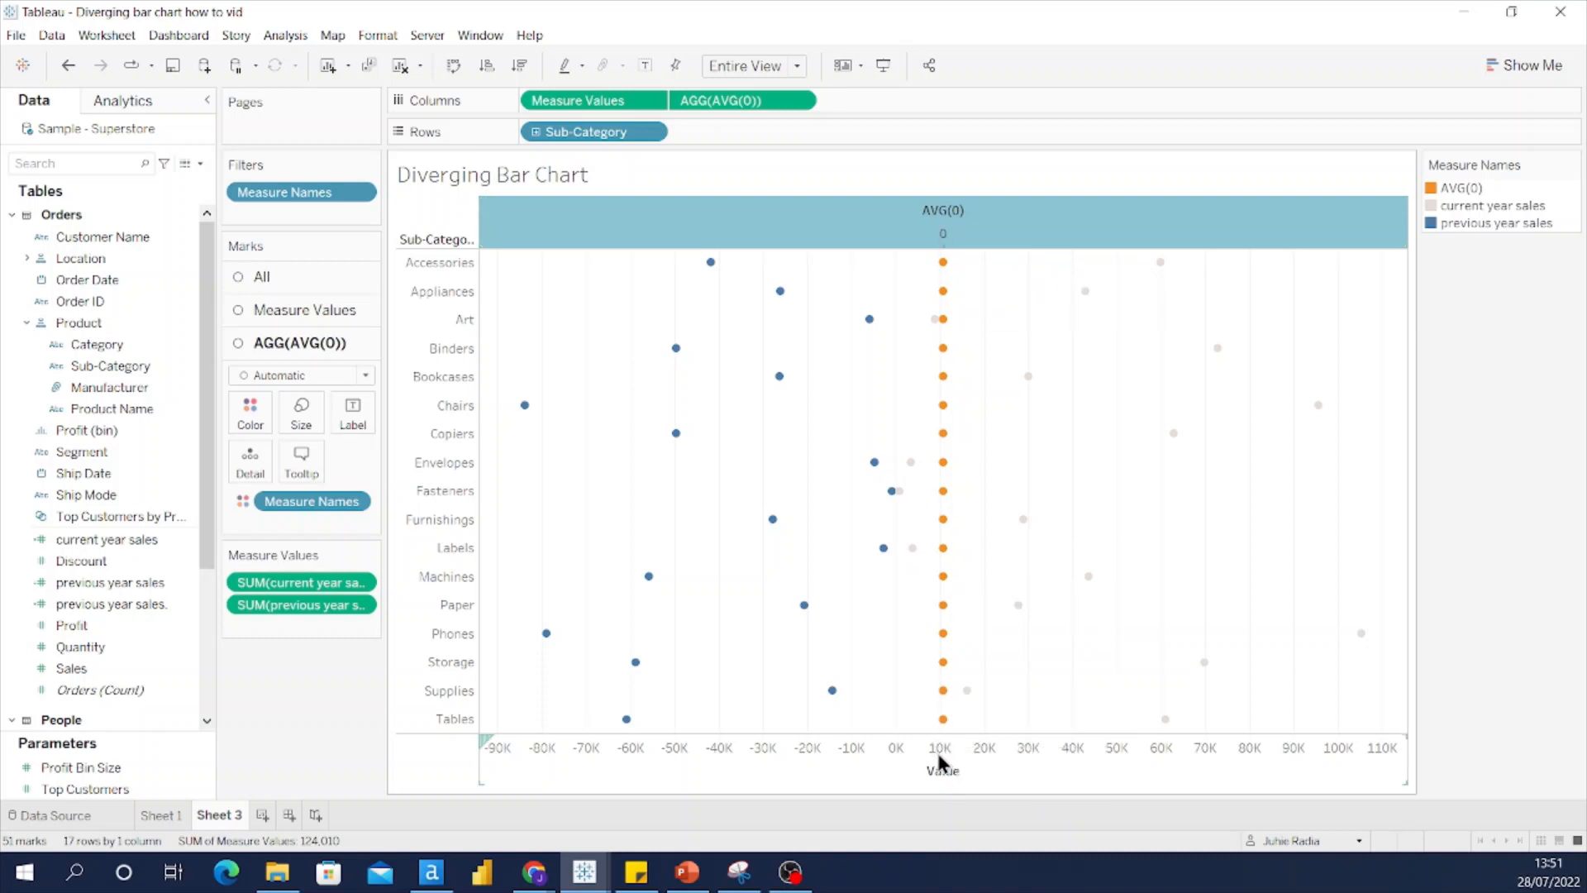
pyautogui.rightClick(1038, 779)
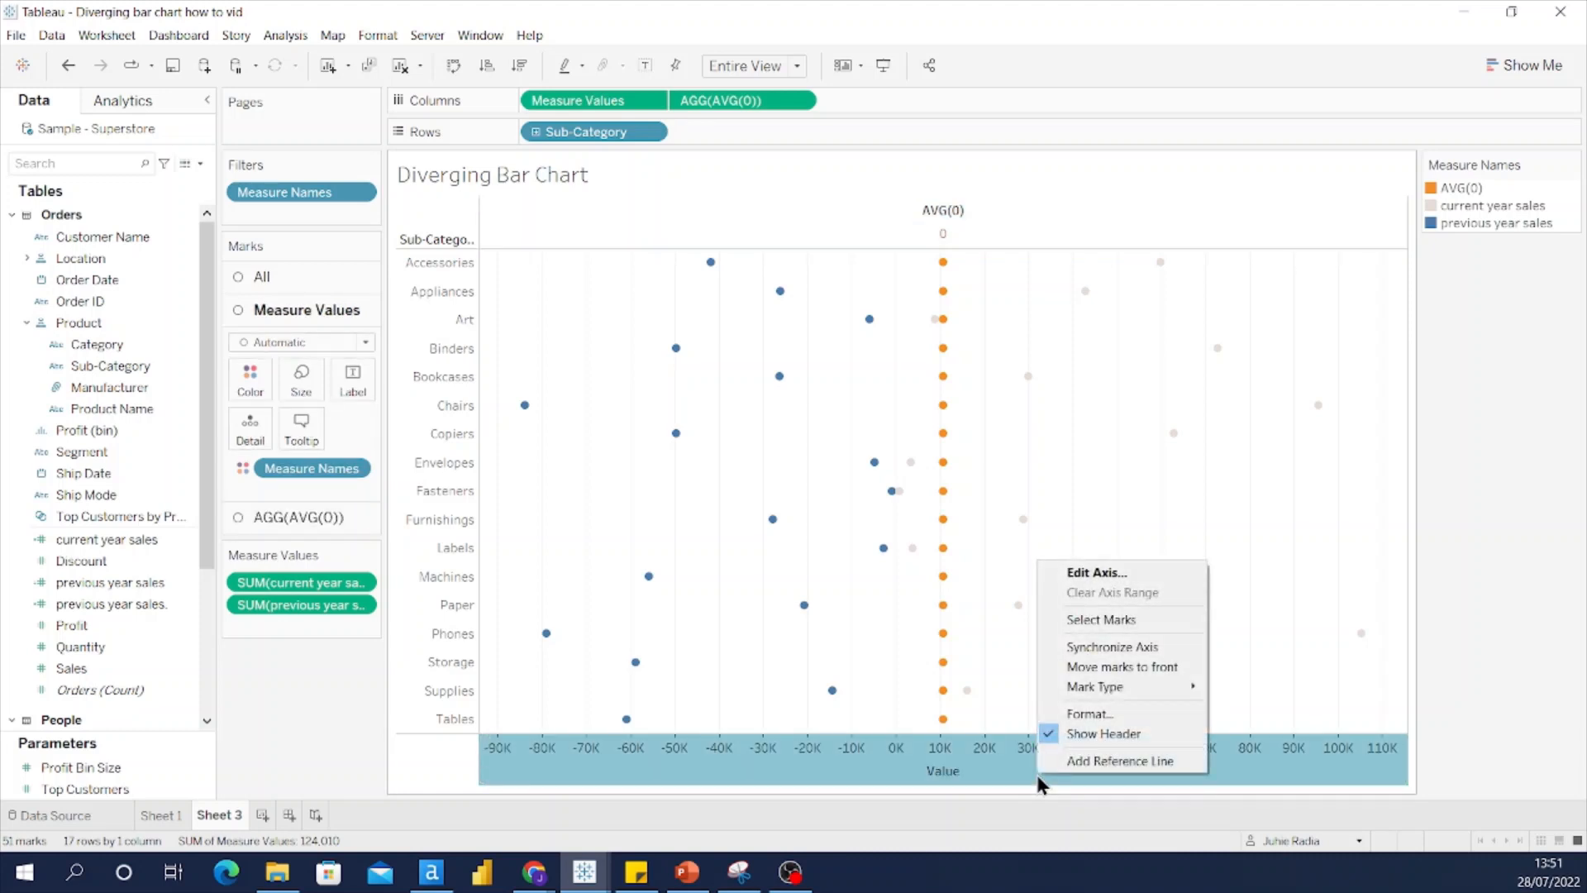
pyautogui.click(1086, 646)
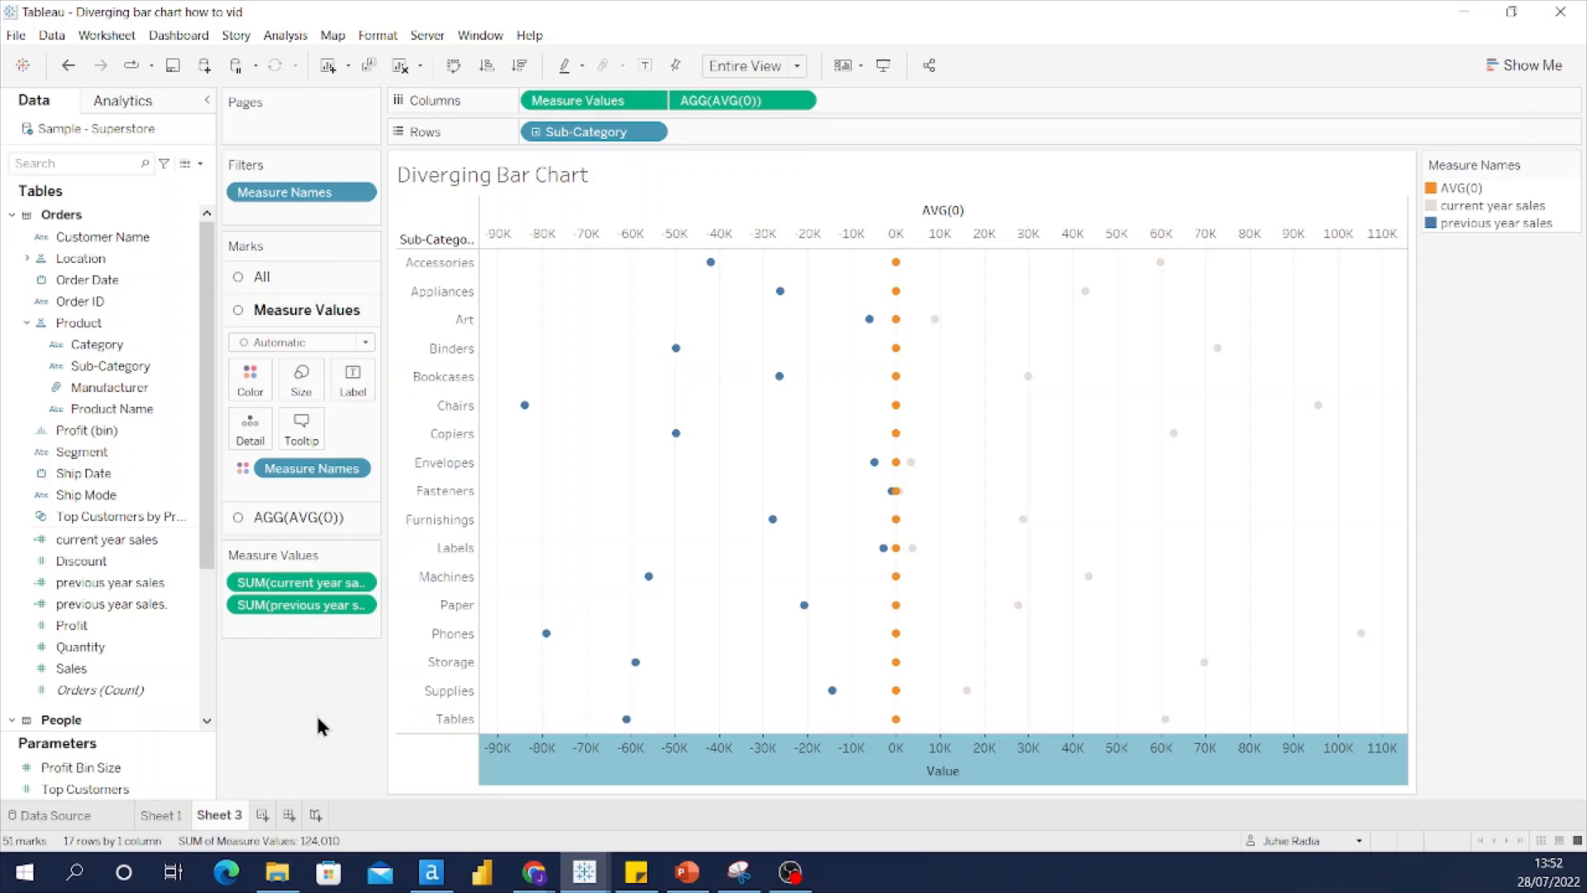
# Step: Change the Measure Values mark type to Bar and select the AGG(AVG(0)) marks card
pyautogui.click(299, 341)
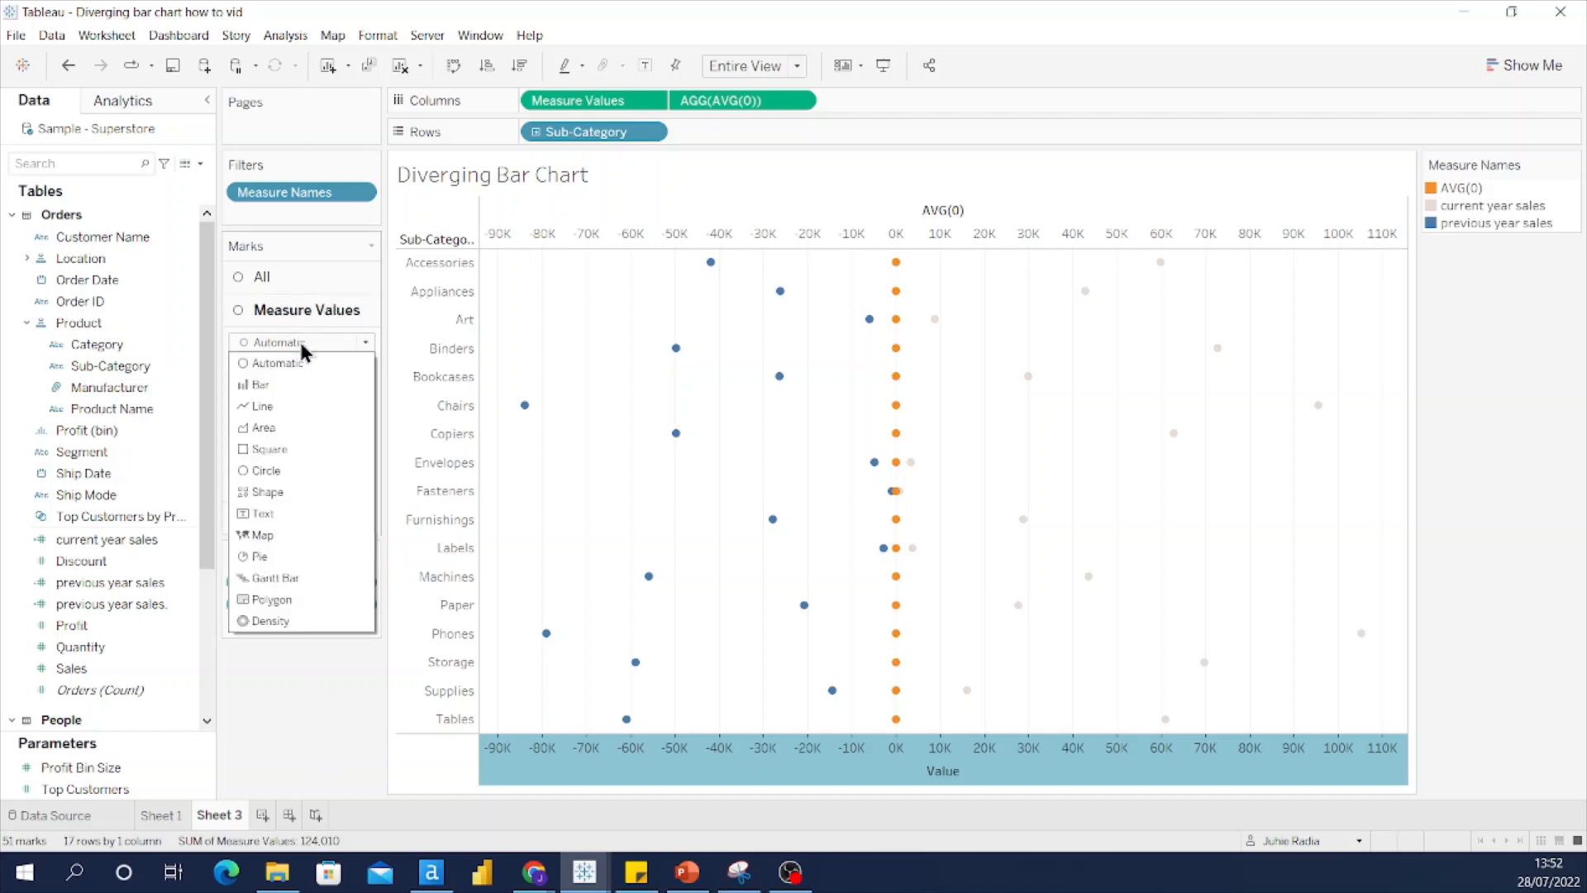
pyautogui.click(291, 387)
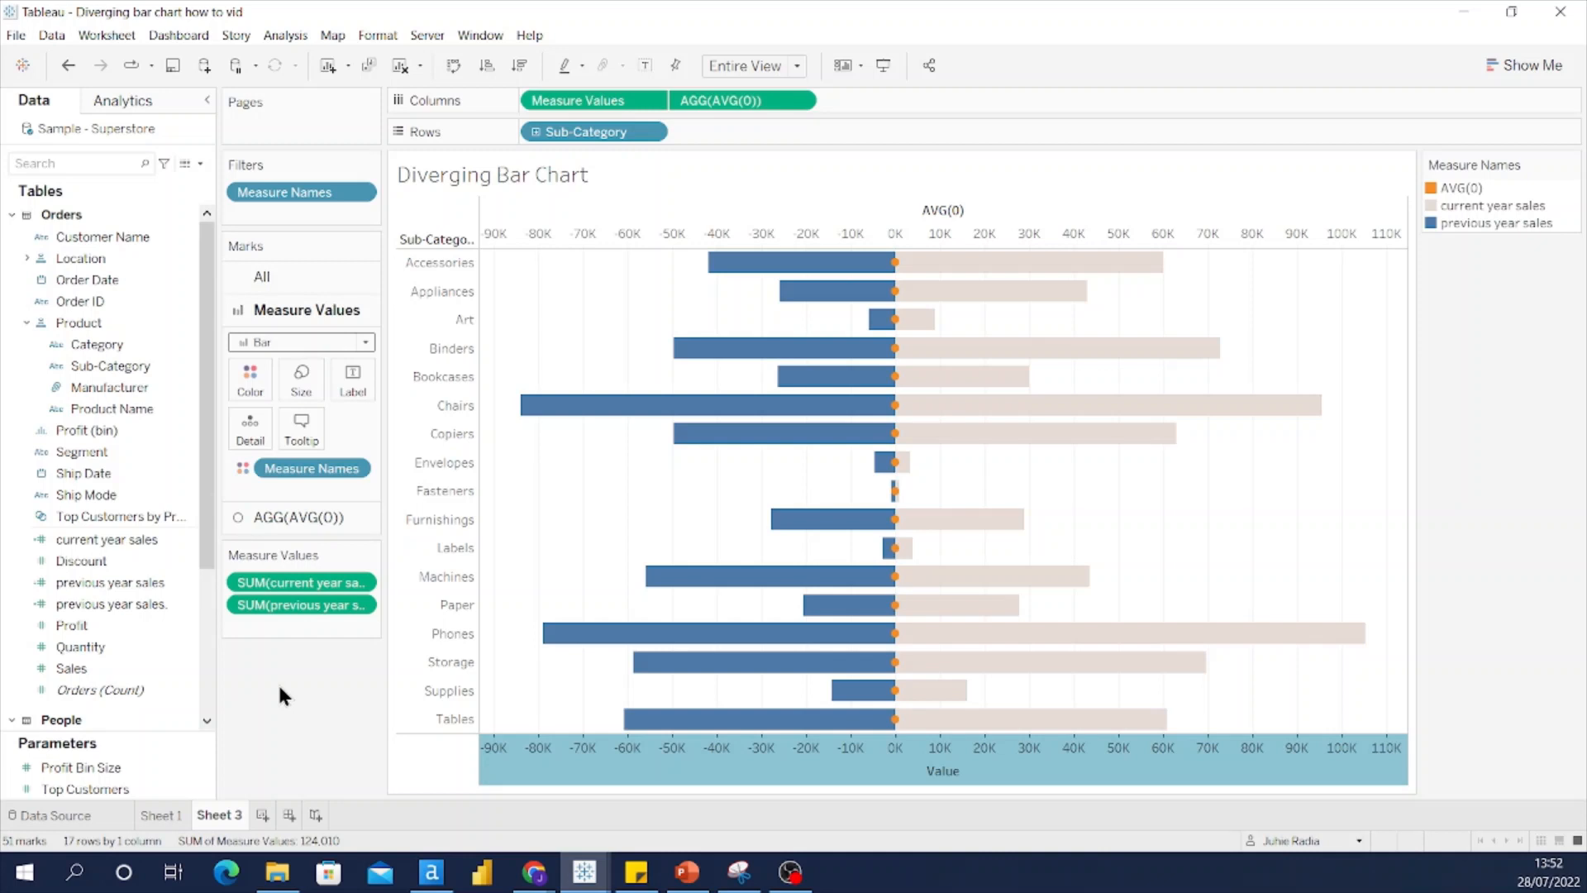
pyautogui.click(281, 518)
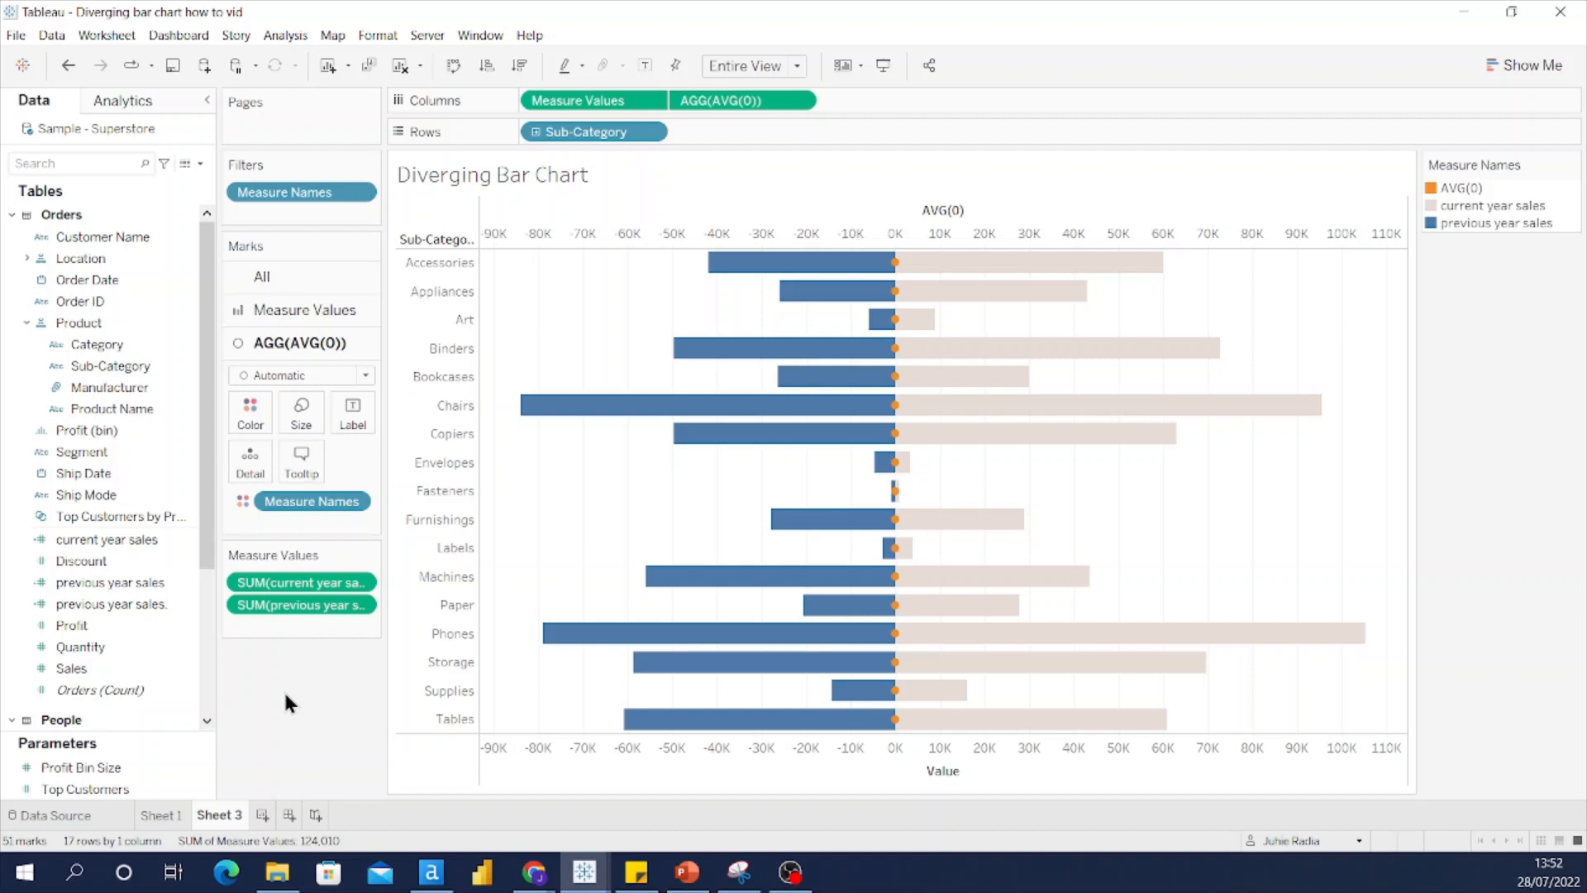
# Step: Make the AVG(0) marks Text without Measure Names colour, labelled with Sub-Category names
pyautogui.click(314, 374)
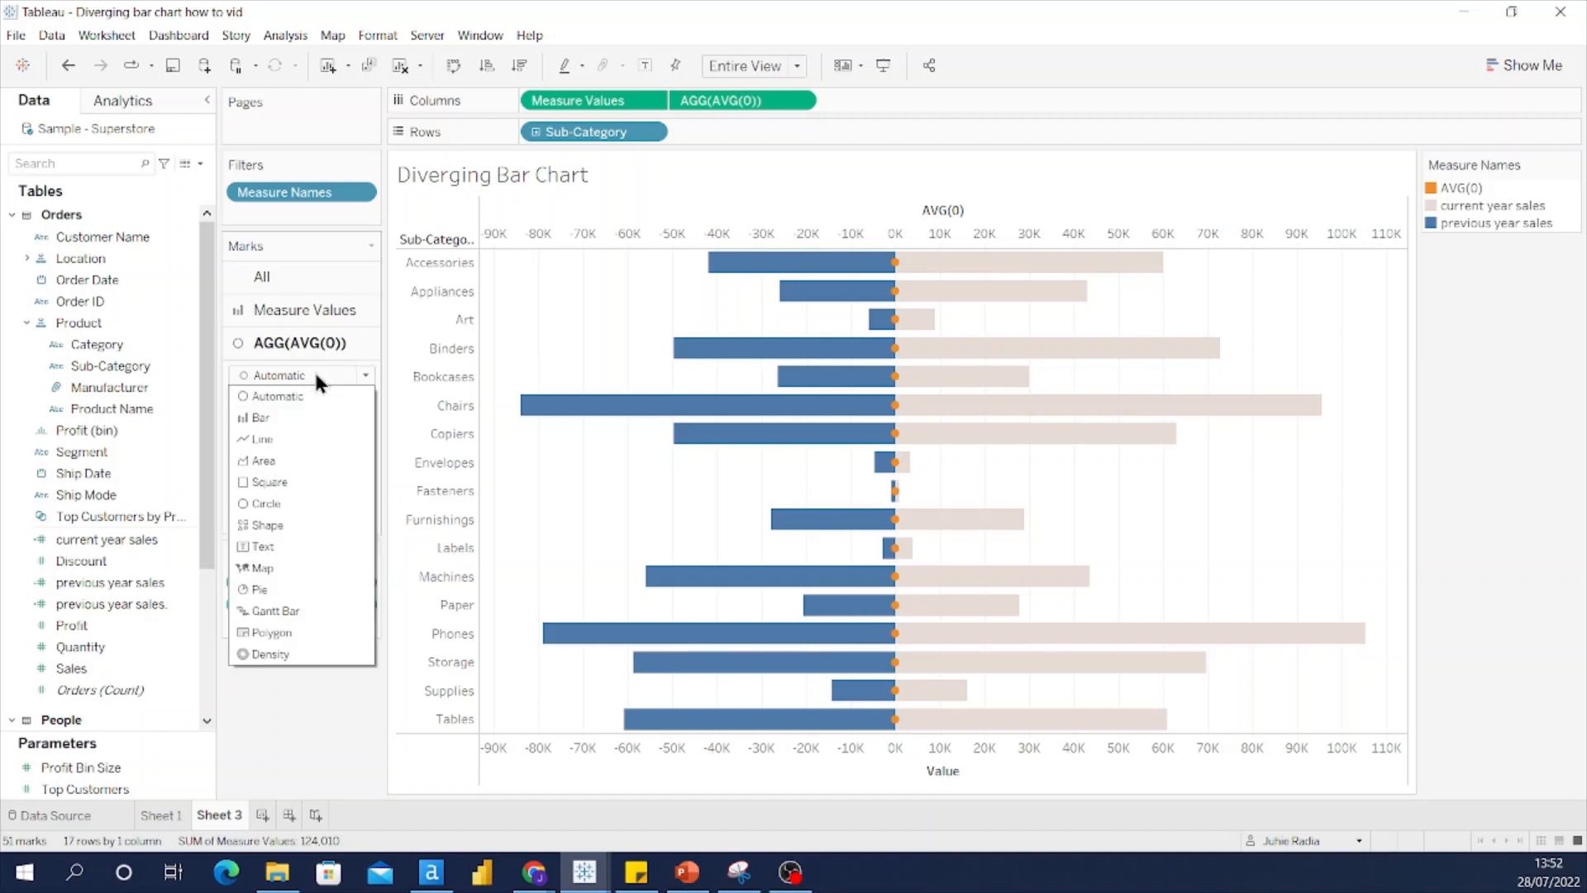
pyautogui.click(303, 546)
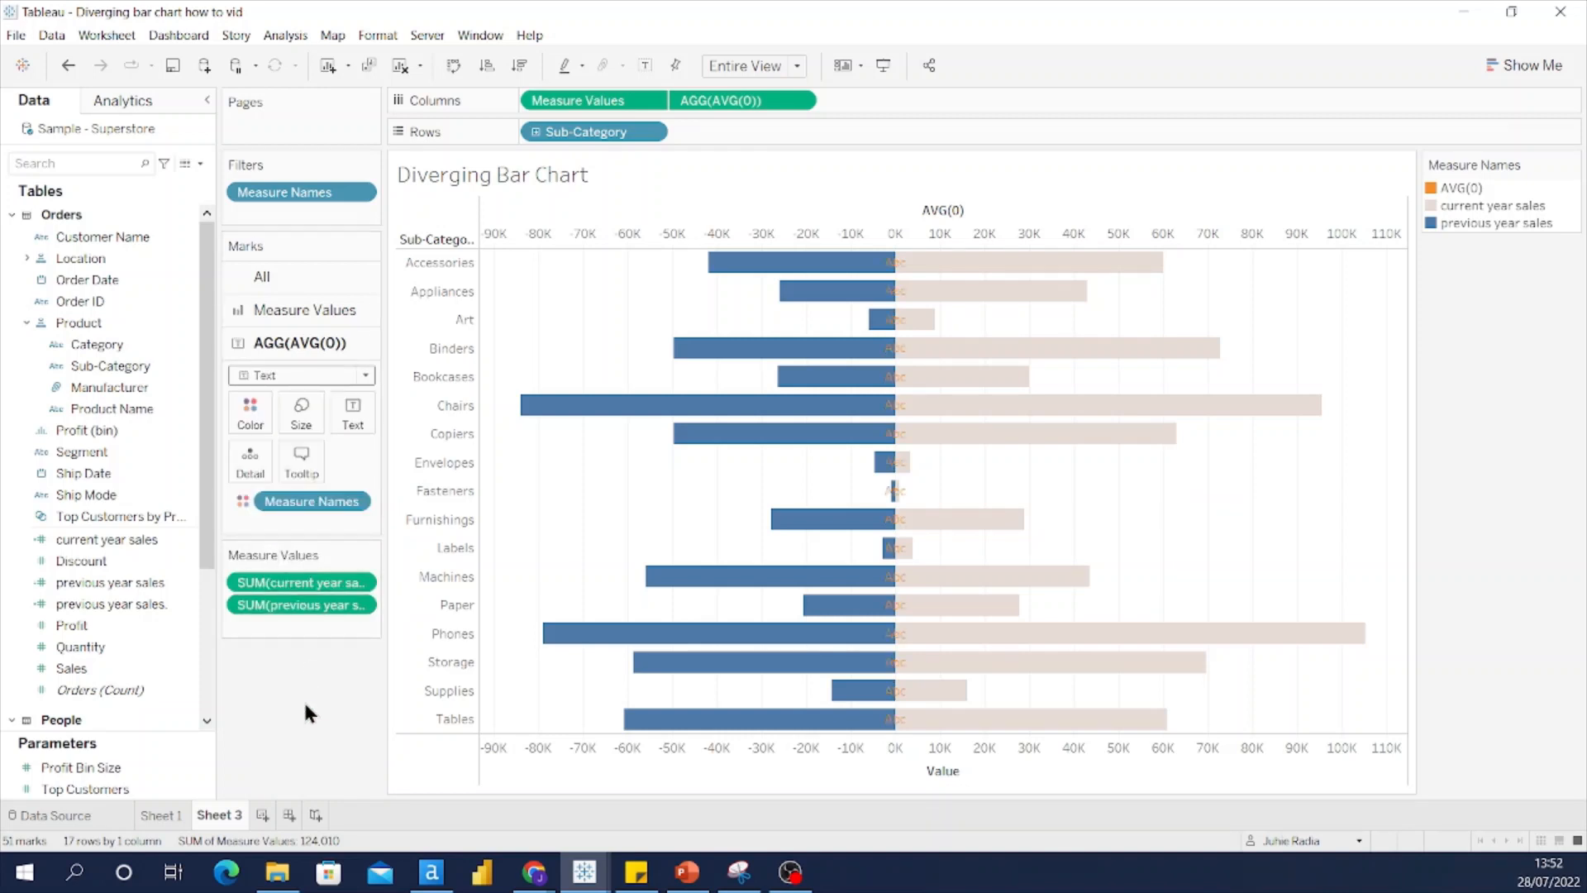
pyautogui.moveTo(296, 503); pyautogui.dragTo(284, 715)
pyautogui.moveTo(101, 363); pyautogui.dragTo(340, 420)
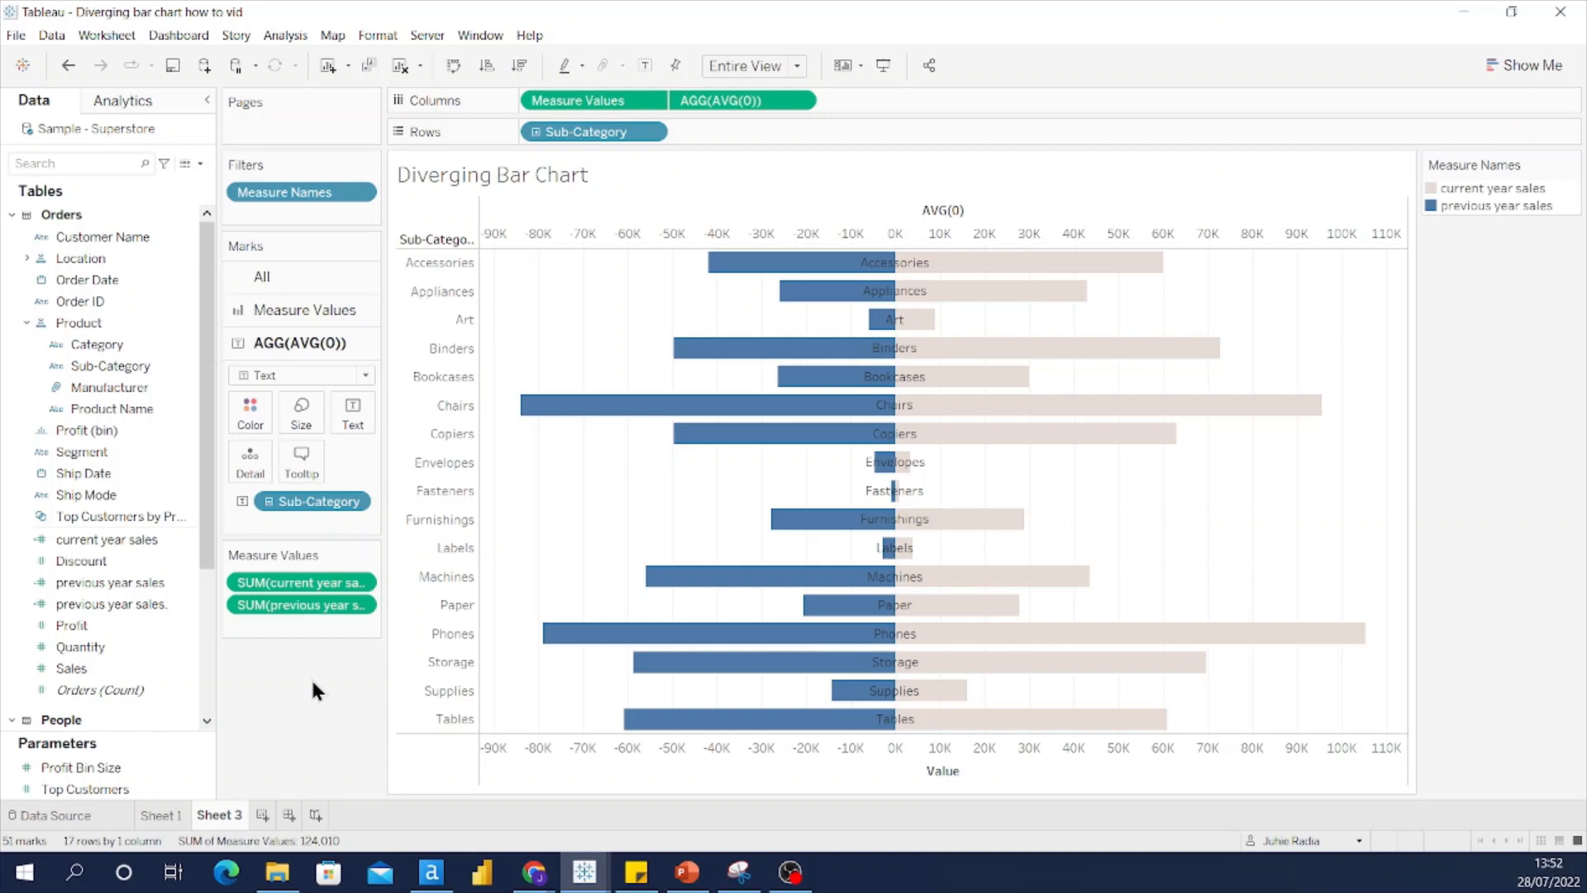
# Step: Format the Sub-Category label text as Tableau Bold, size 10
pyautogui.click(348, 413)
pyautogui.click(497, 454)
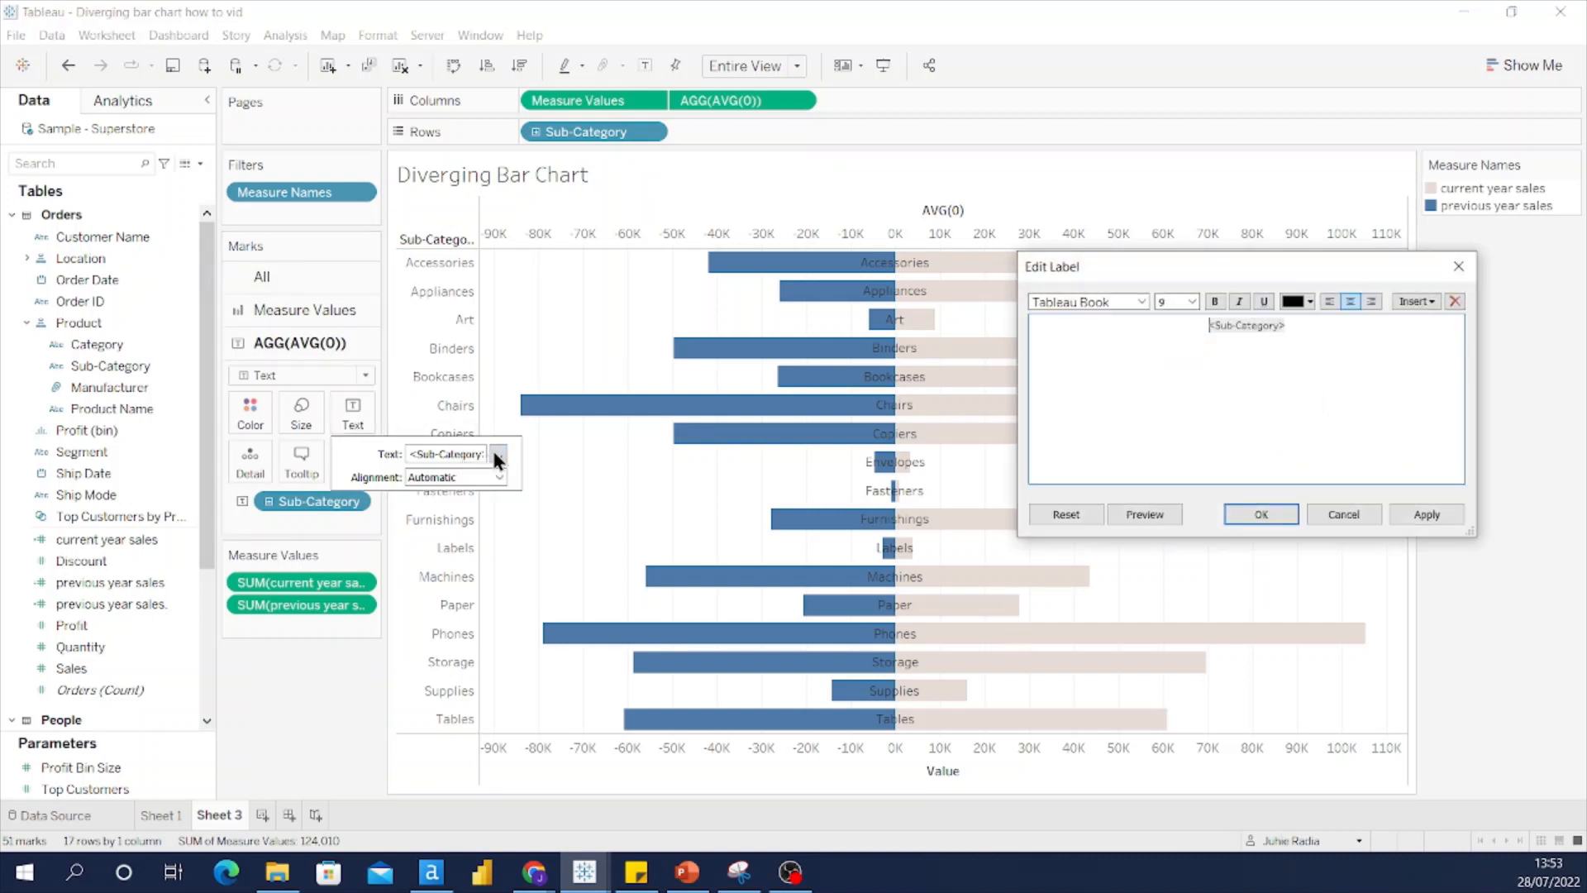
pyautogui.doubleClick(1231, 325)
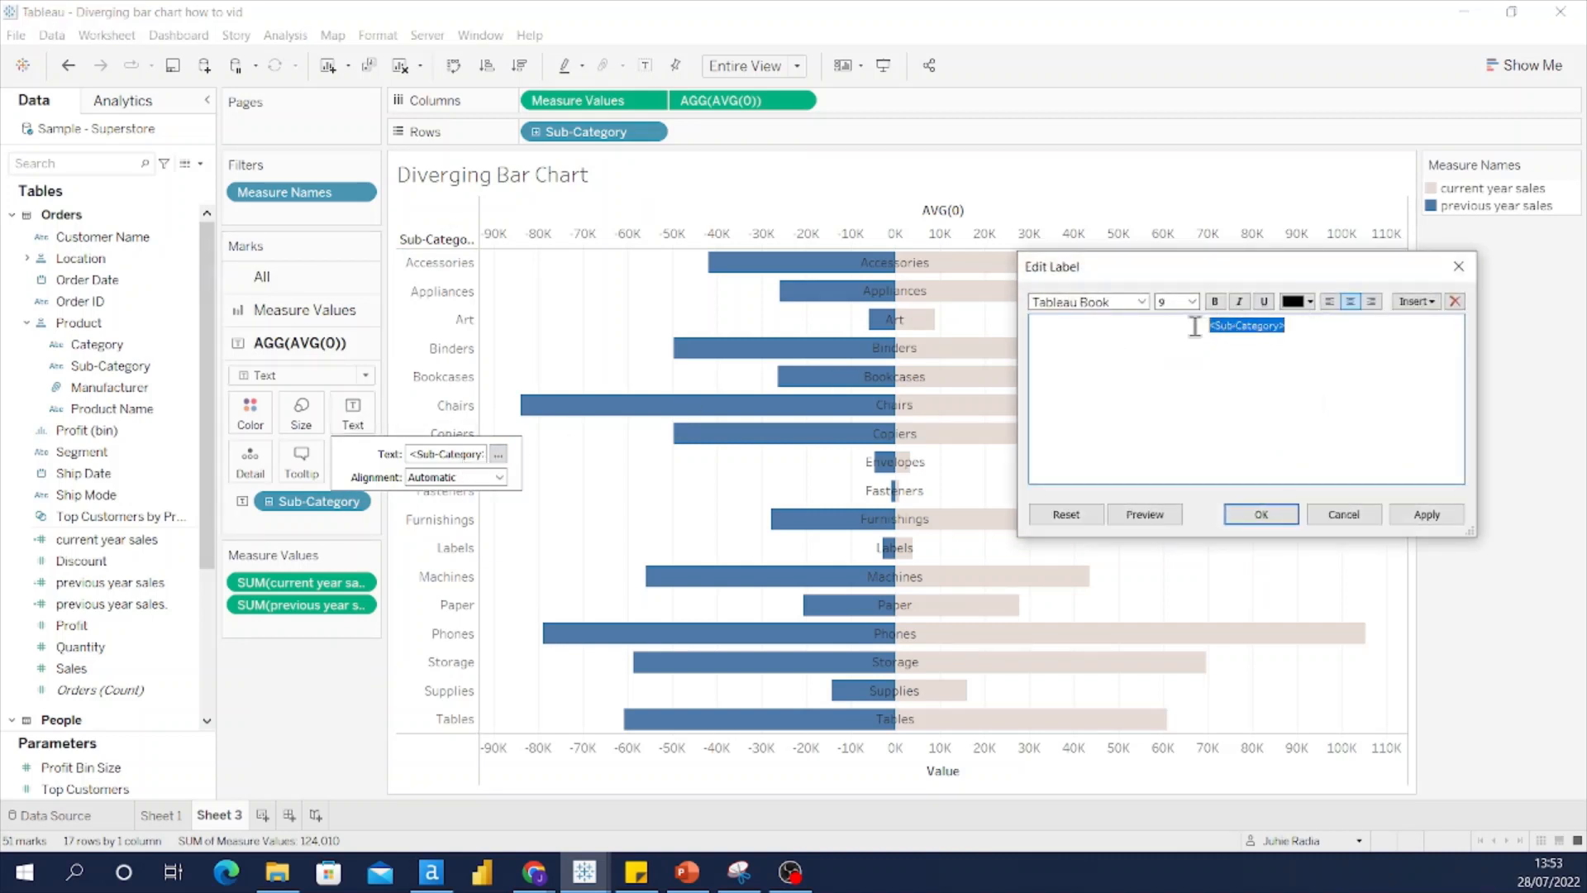
pyautogui.click(1192, 299)
pyautogui.click(1173, 349)
pyautogui.click(1142, 303)
pyautogui.click(1129, 330)
pyautogui.click(1262, 514)
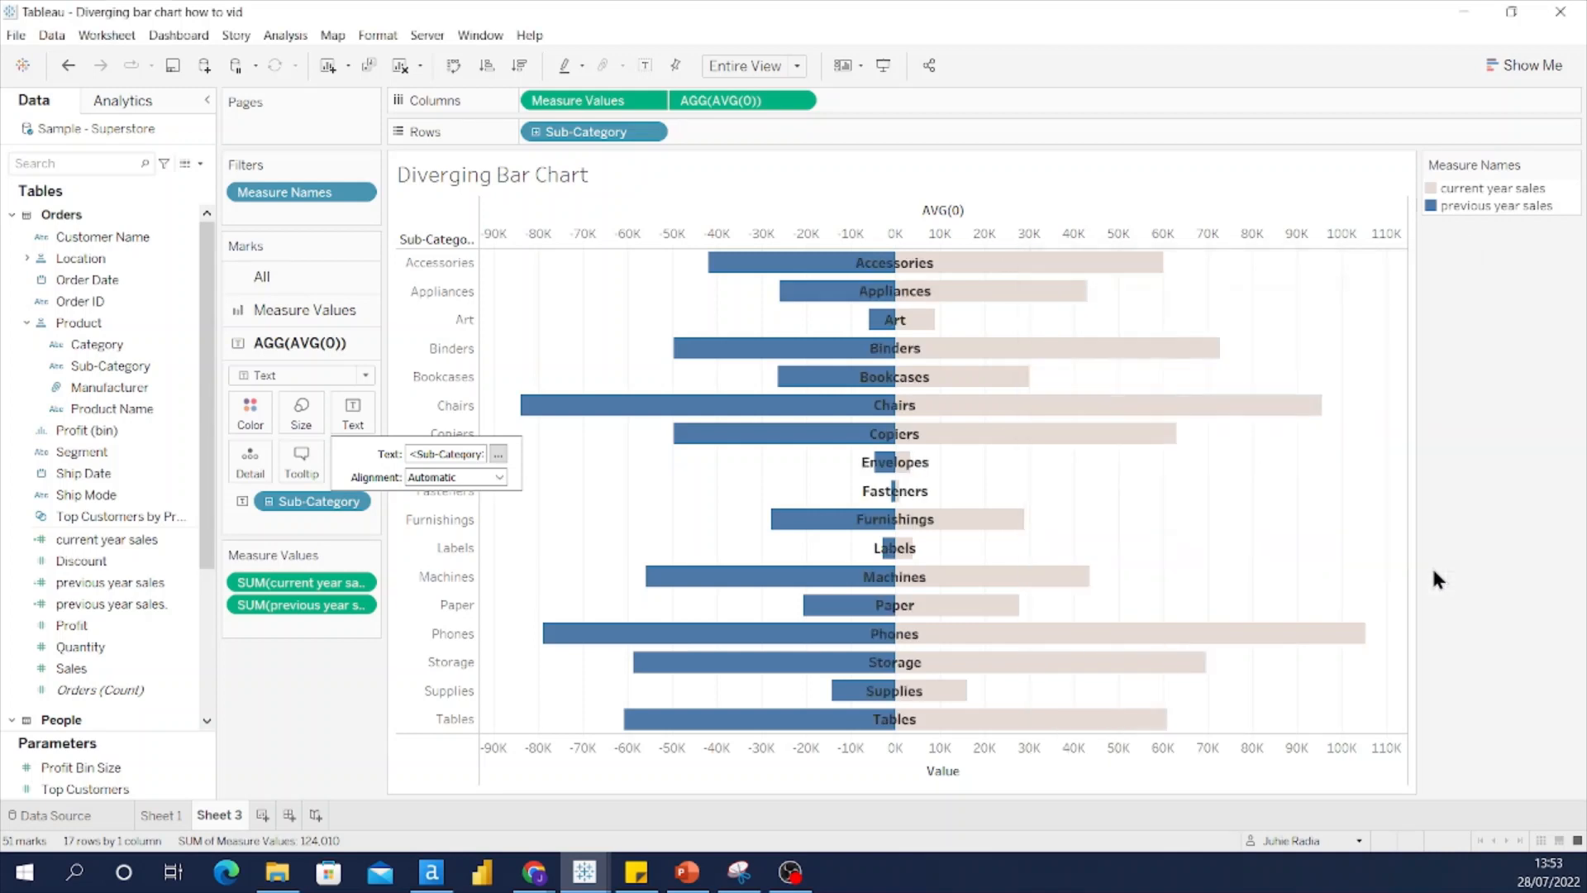
pyautogui.click(1458, 578)
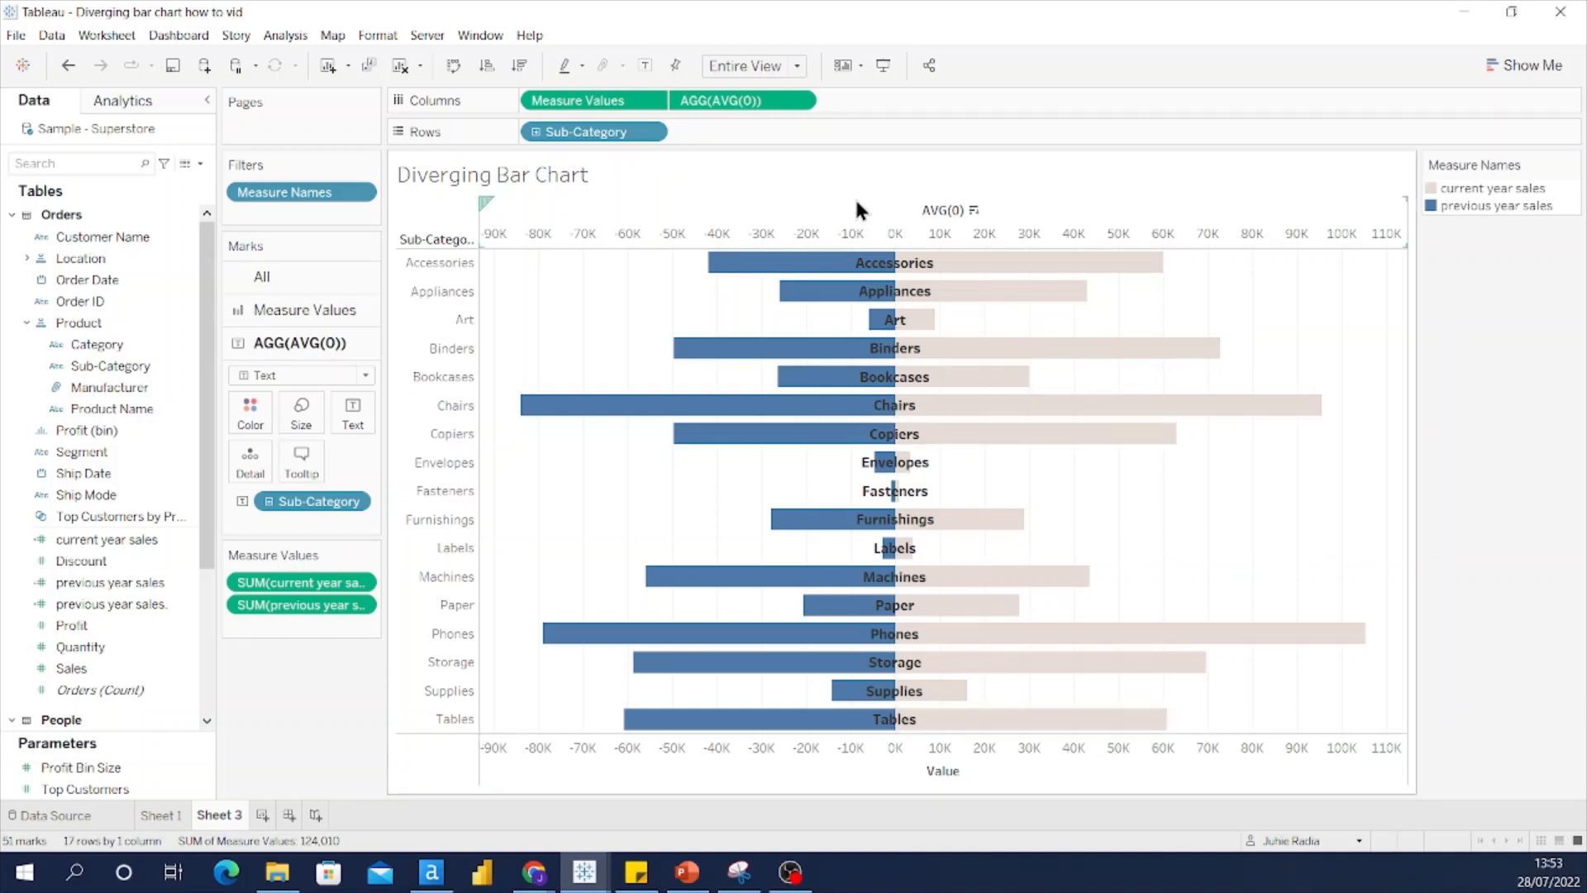
# Step: Hide the top AVG(0) axis header and the Sub-Category row header column
pyautogui.rightClick(1028, 218)
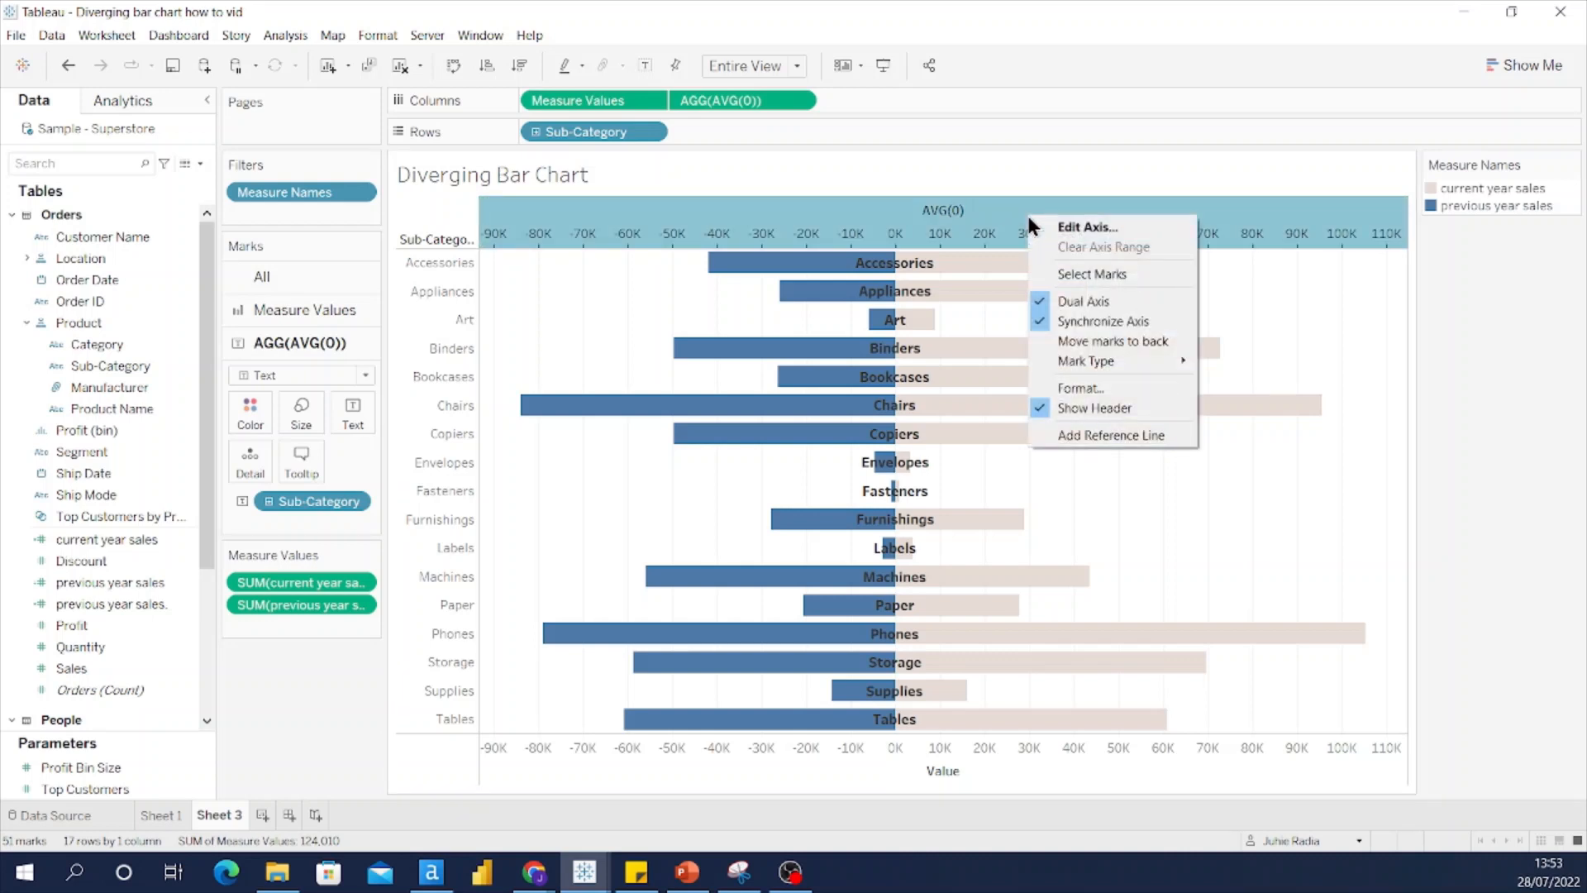
pyautogui.click(1083, 405)
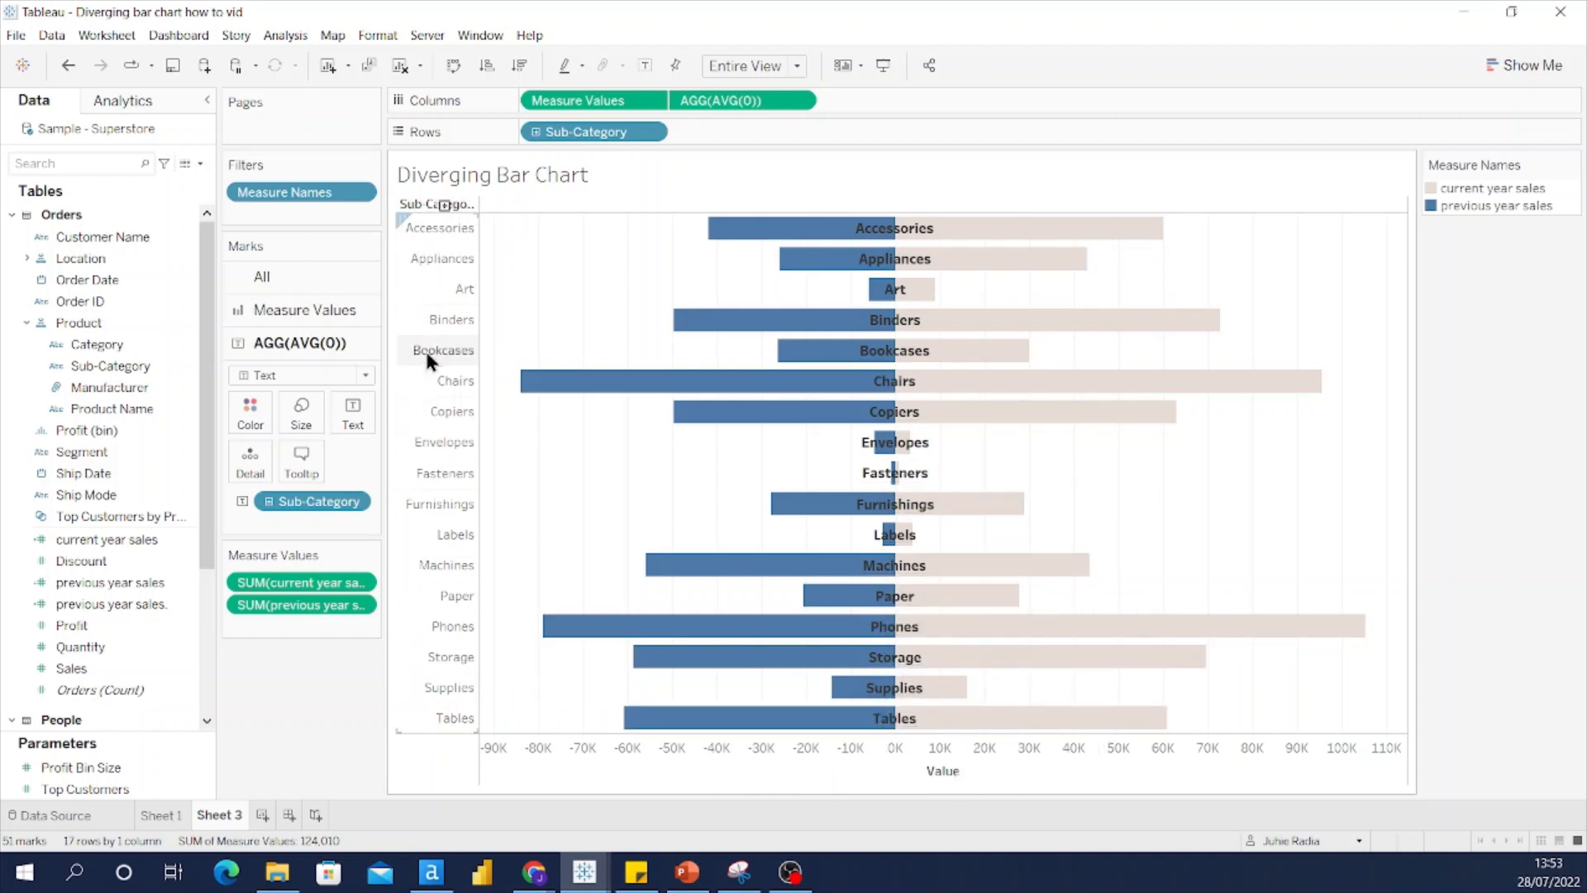
pyautogui.click(441, 594)
pyautogui.rightClick(443, 601)
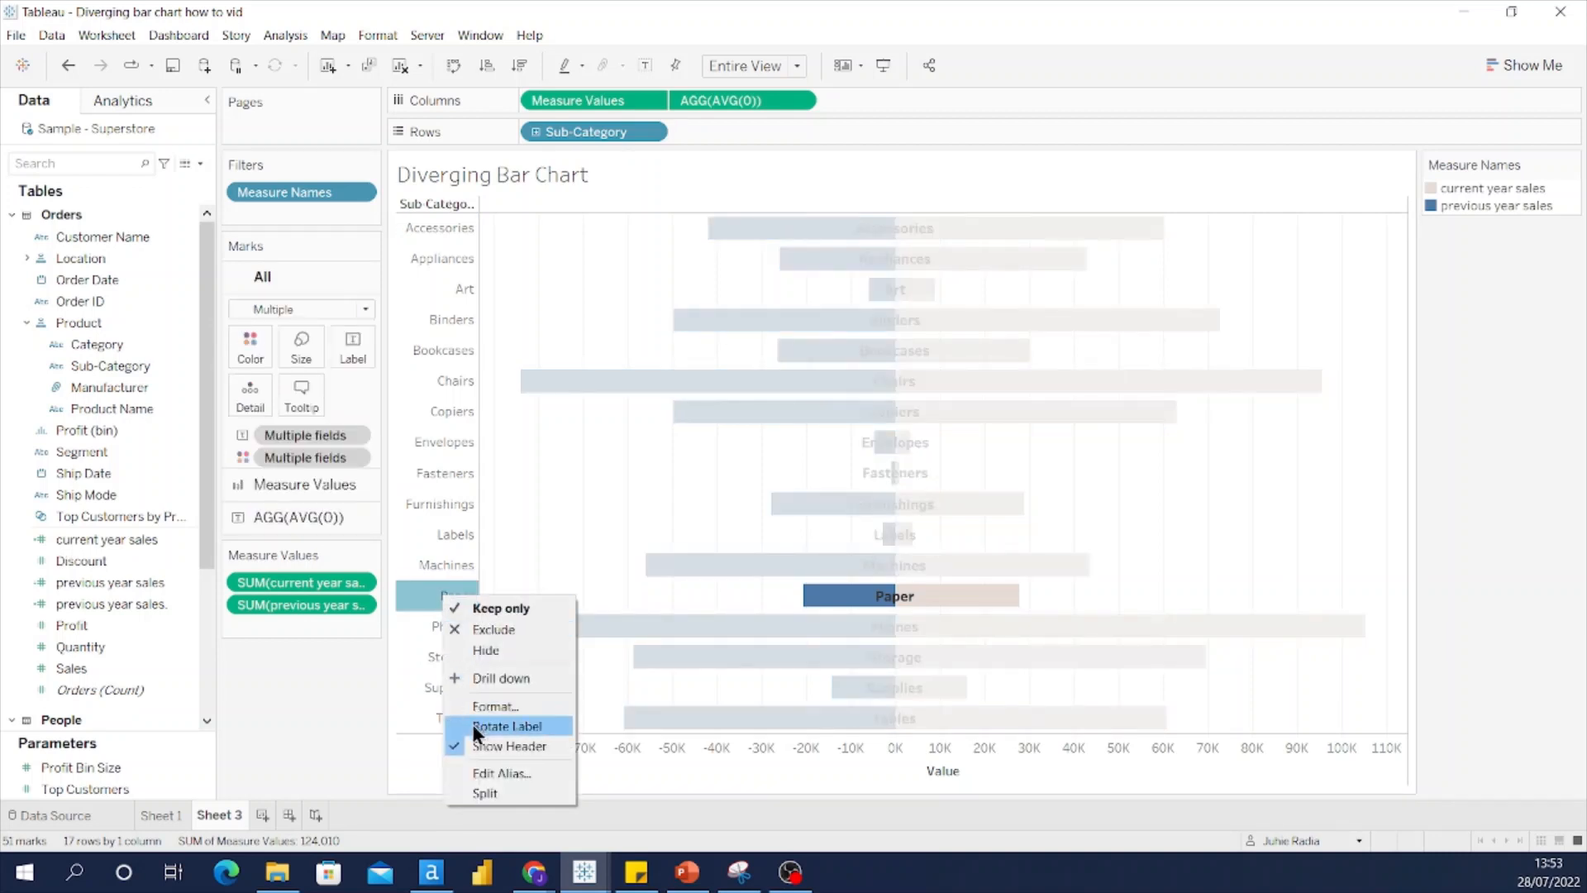
pyautogui.click(475, 746)
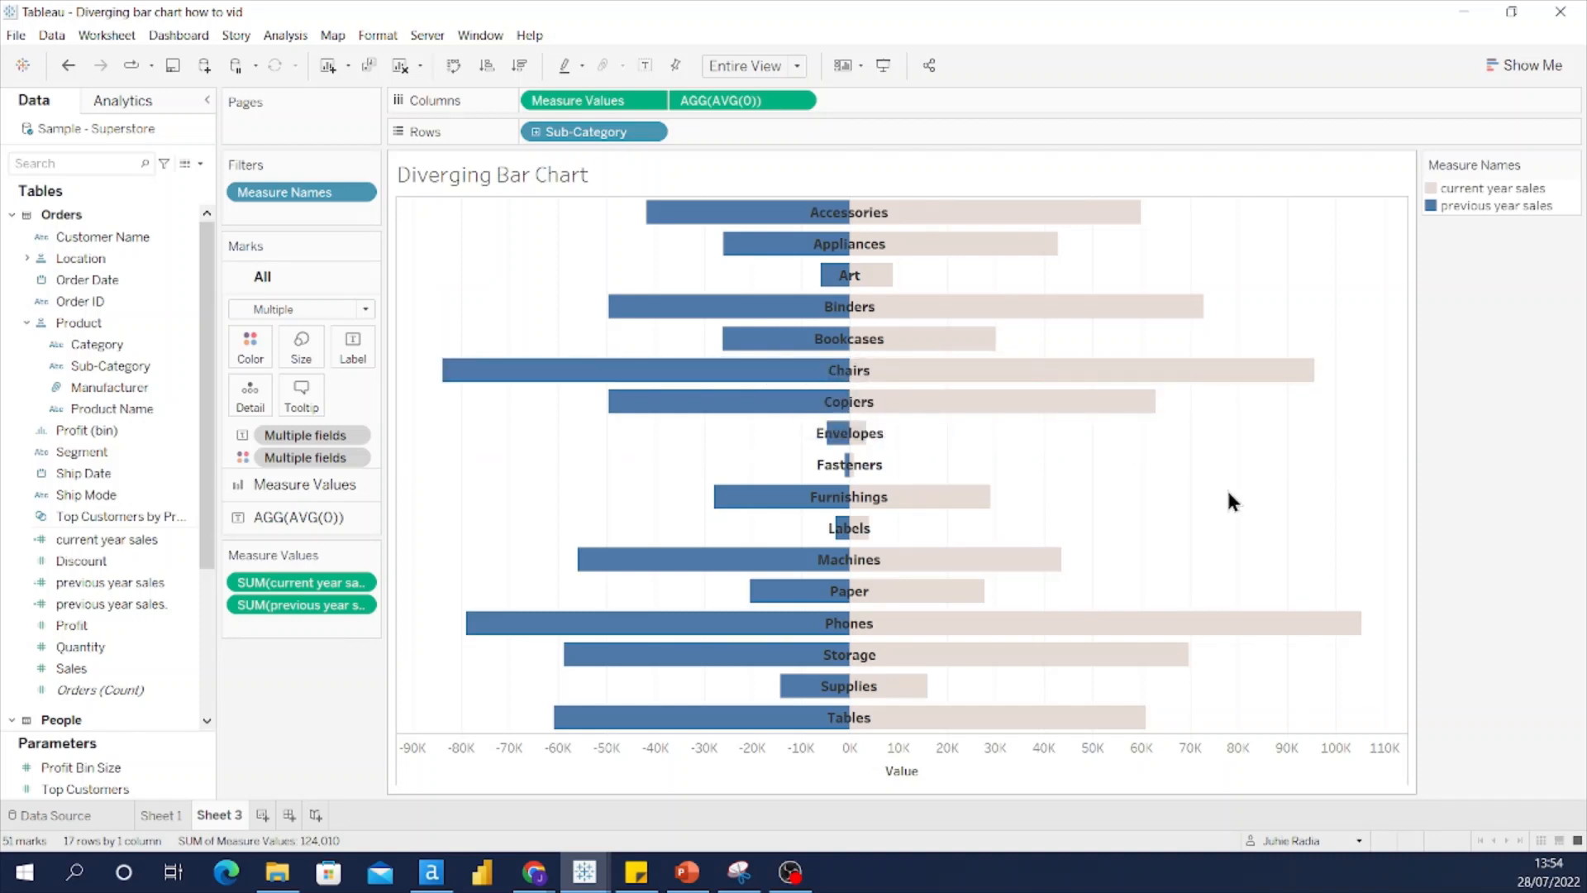
# Step: Fix the value axis range from -110000 to 110000 and title it Sales
pyautogui.rightClick(984, 763)
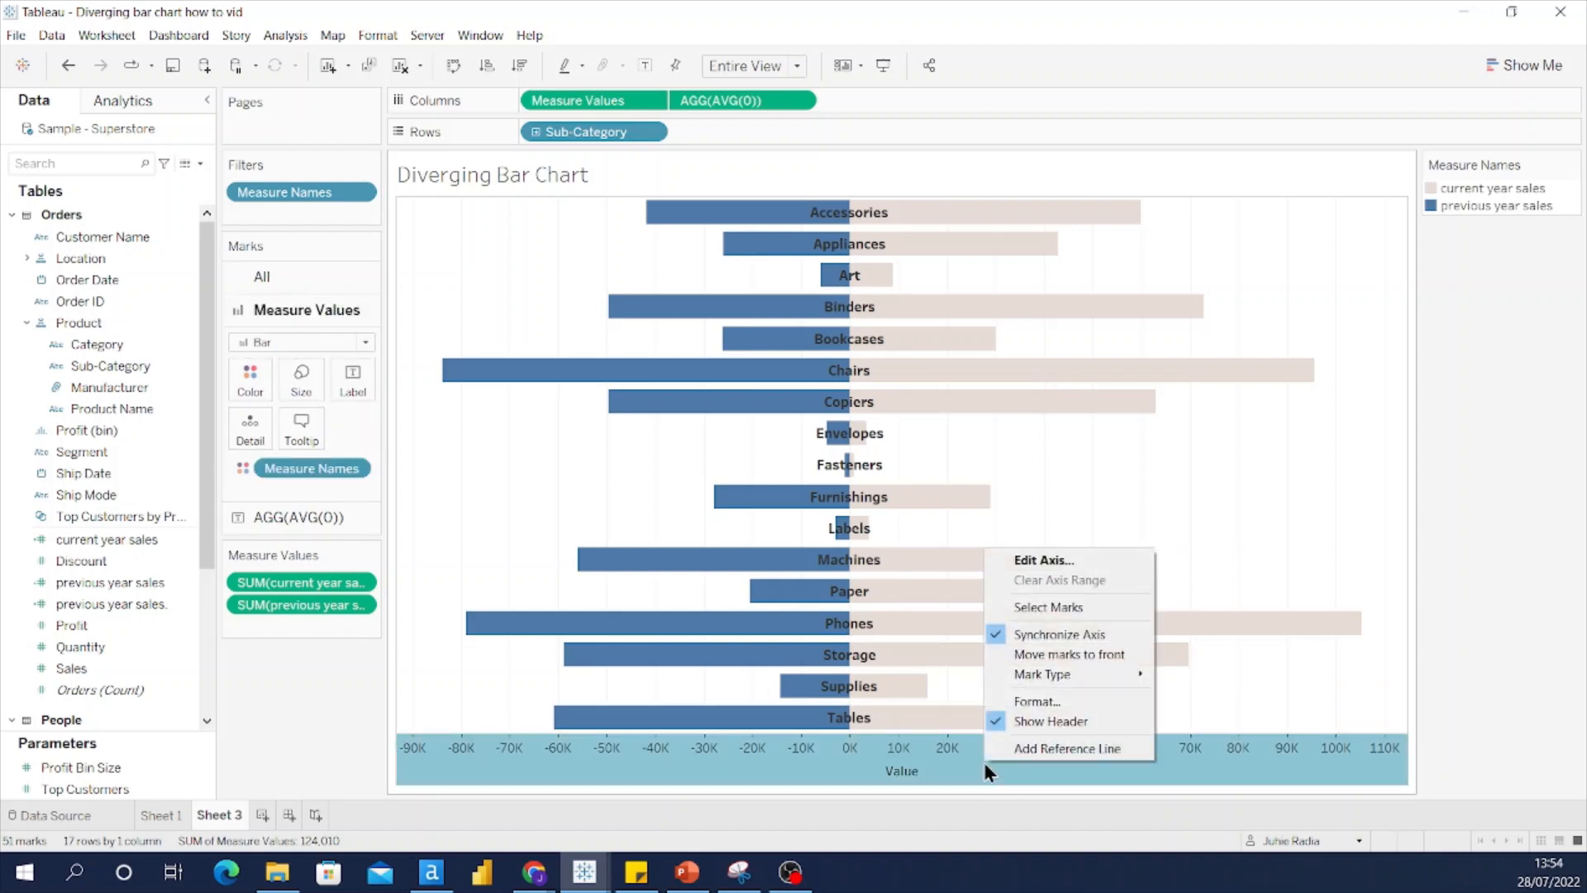
pyautogui.click(1030, 562)
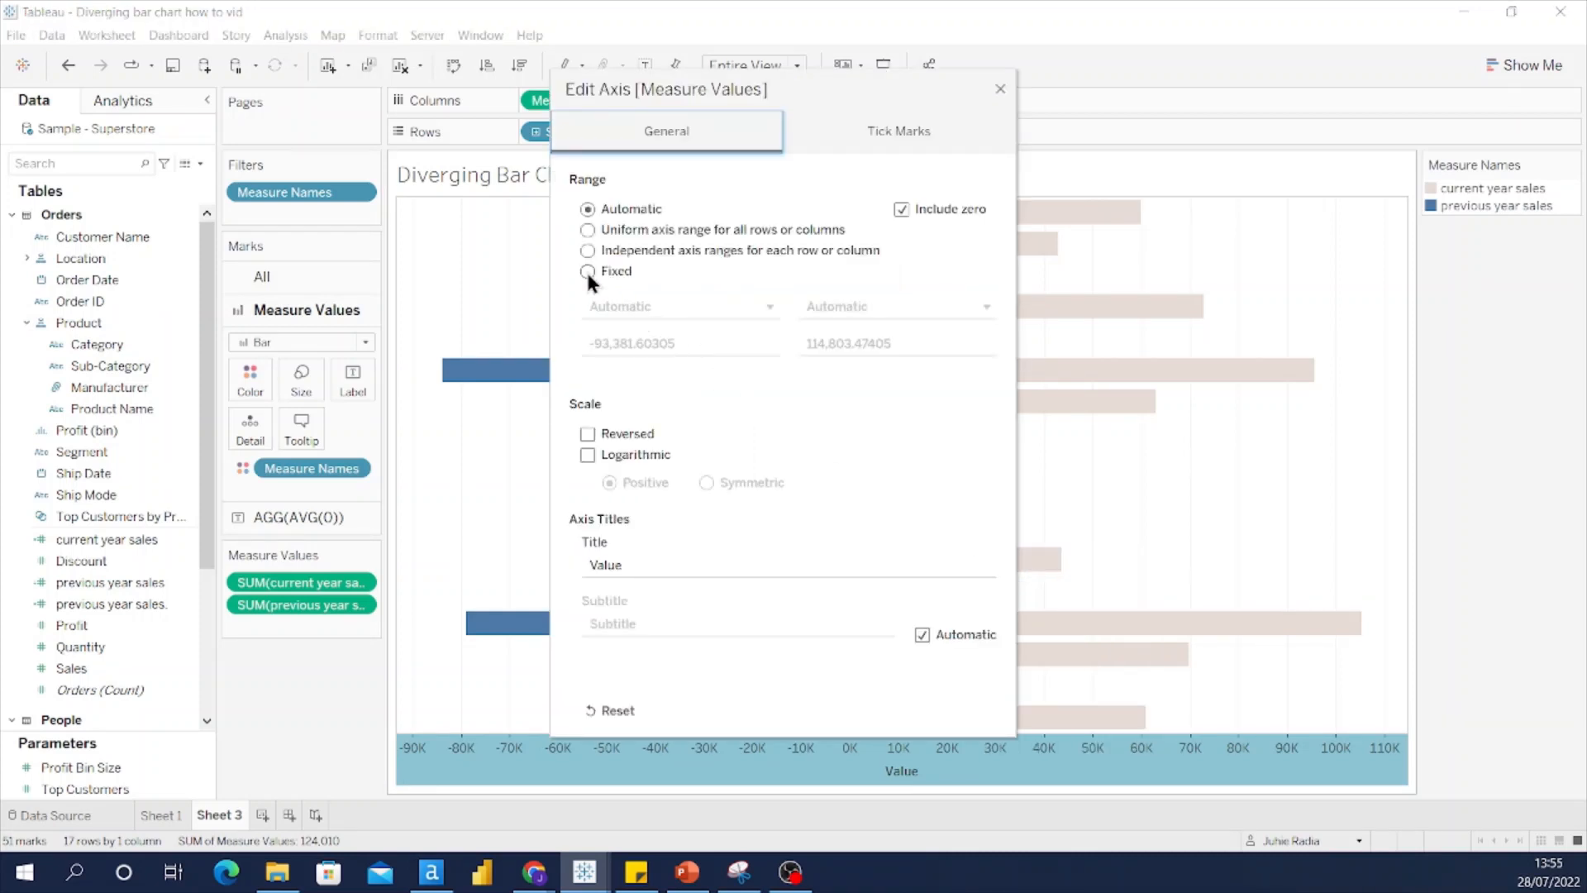
pyautogui.click(587, 271)
pyautogui.tripleClick(731, 344)
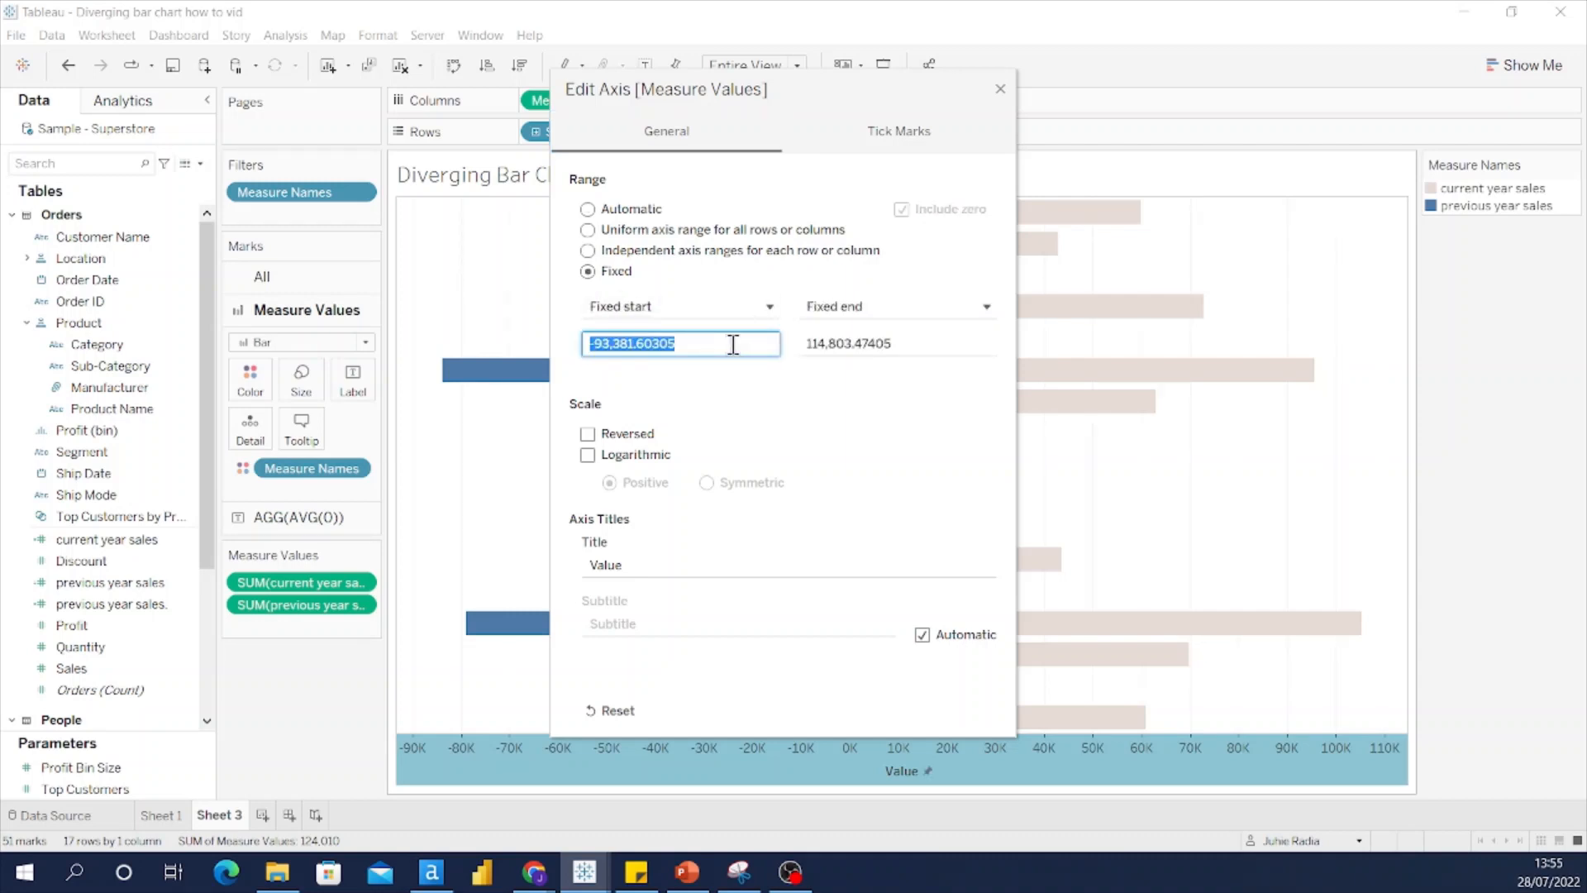
pyautogui.write('-110')
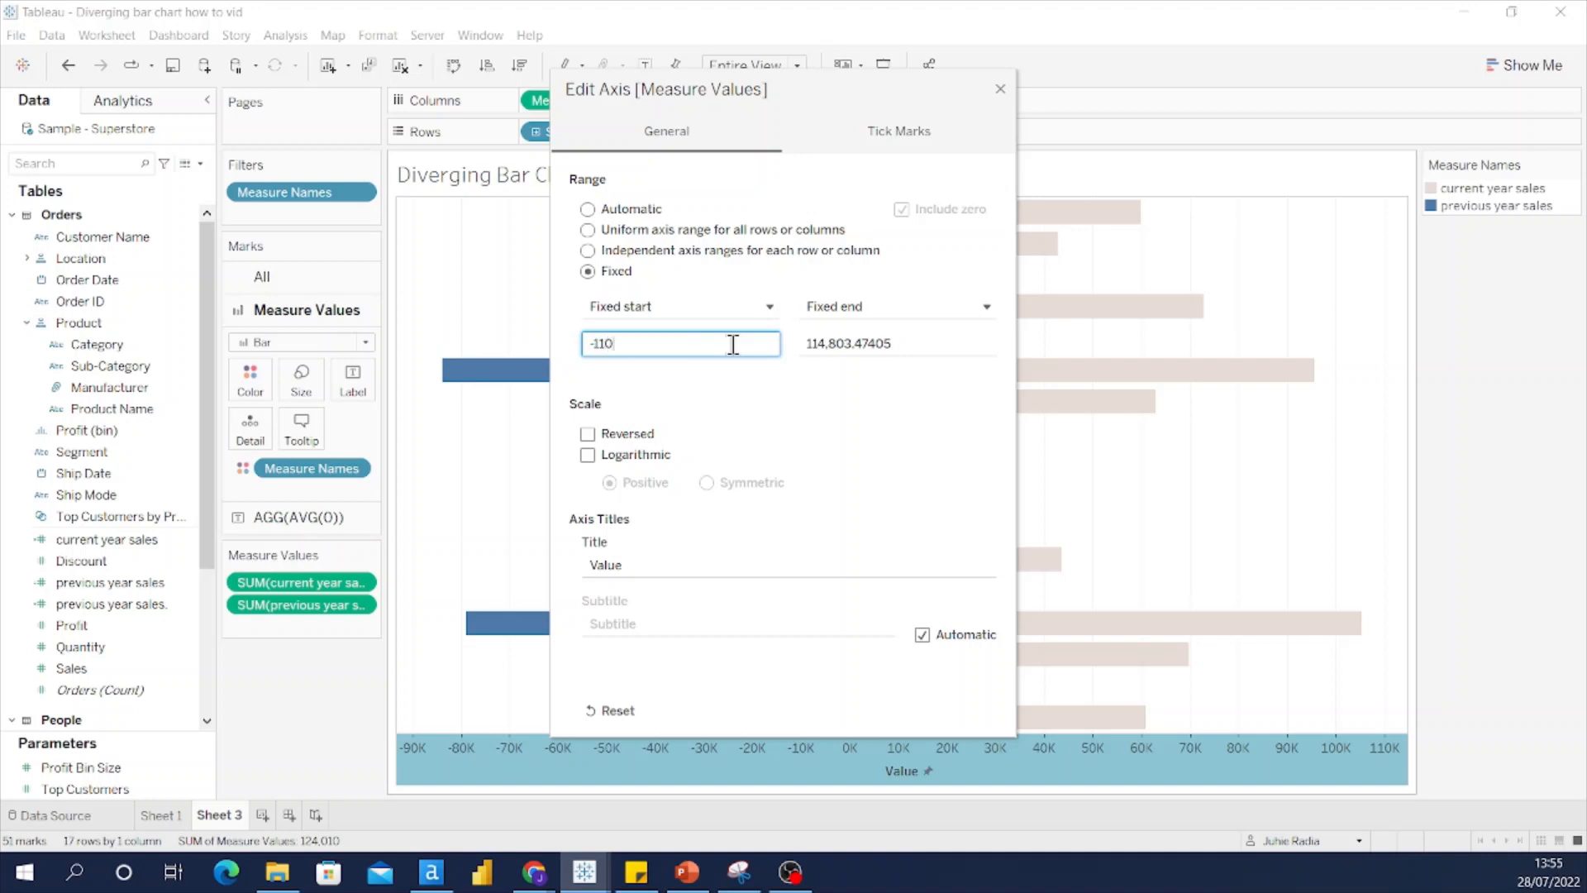
pyautogui.write('000')
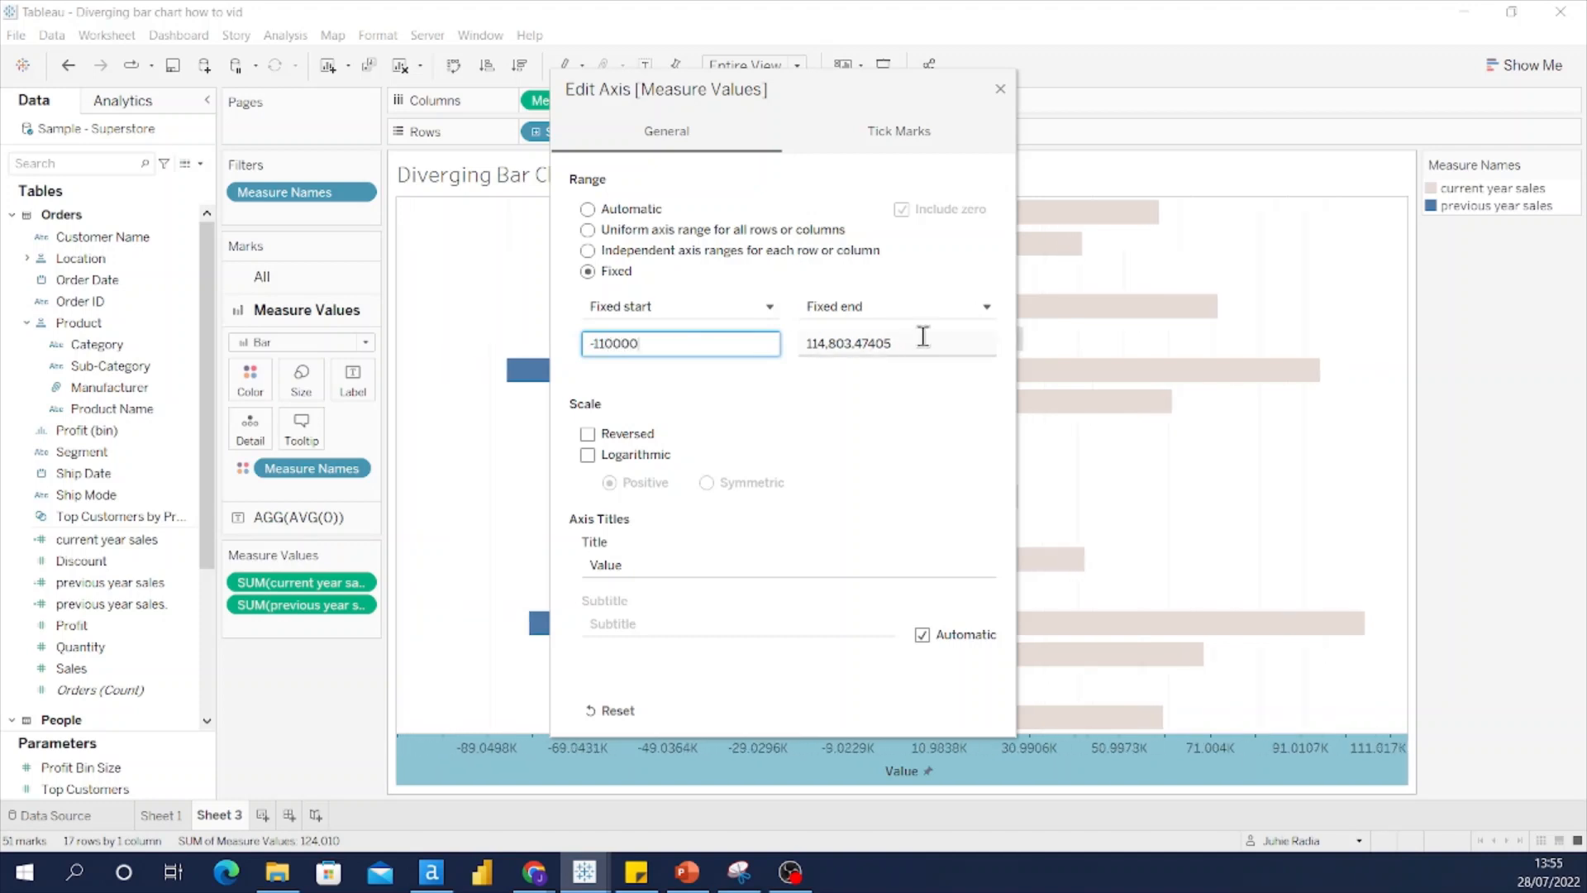
pyautogui.click(922, 338)
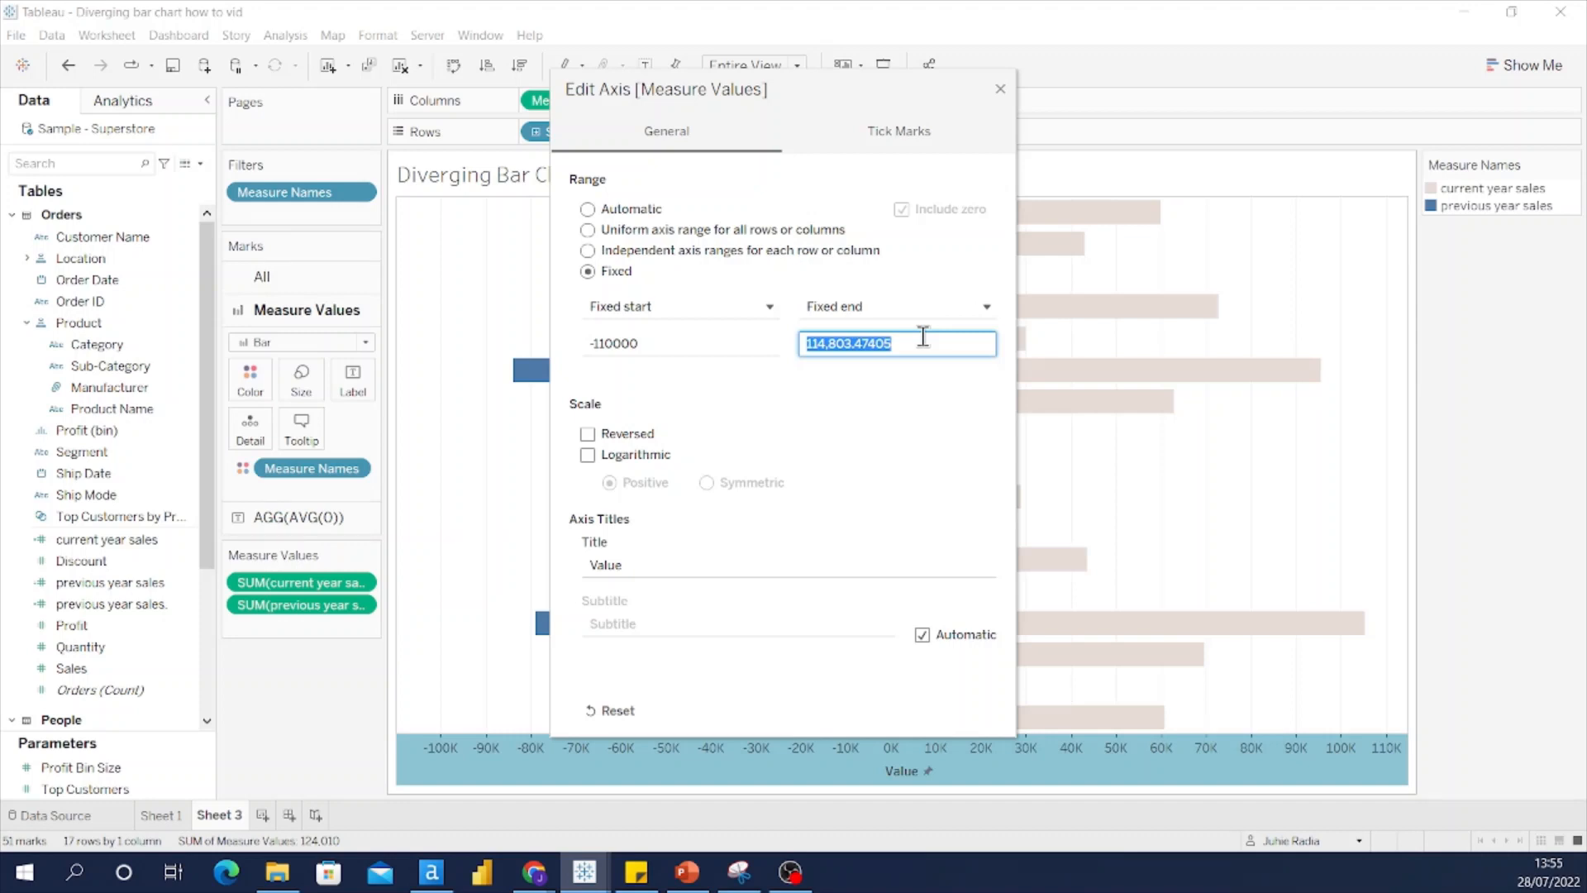
pyautogui.write('110000')
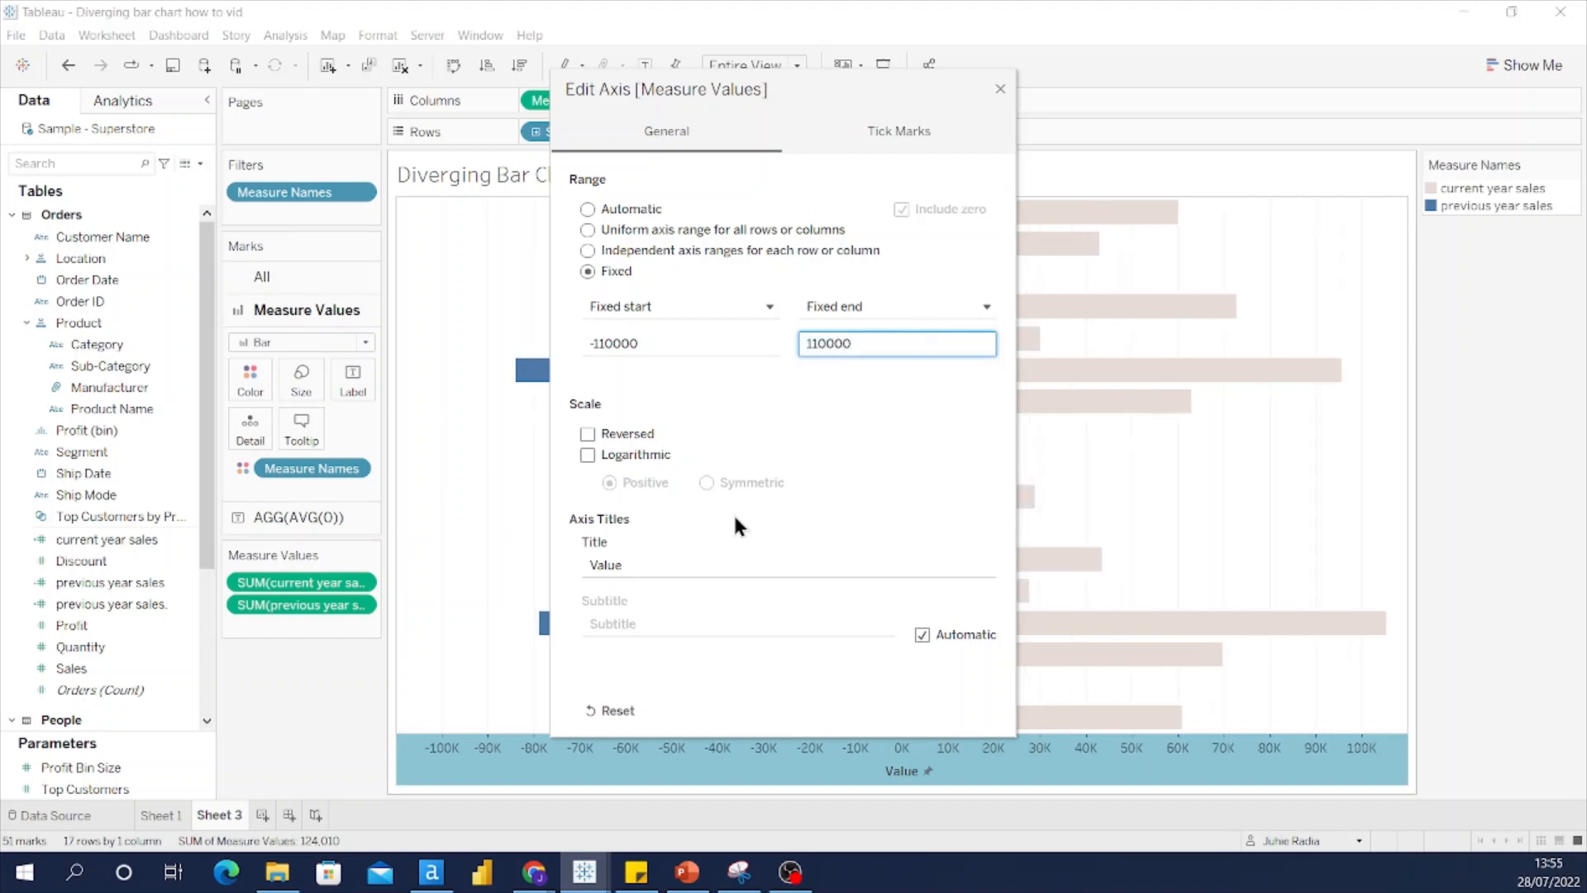
pyautogui.click(656, 559)
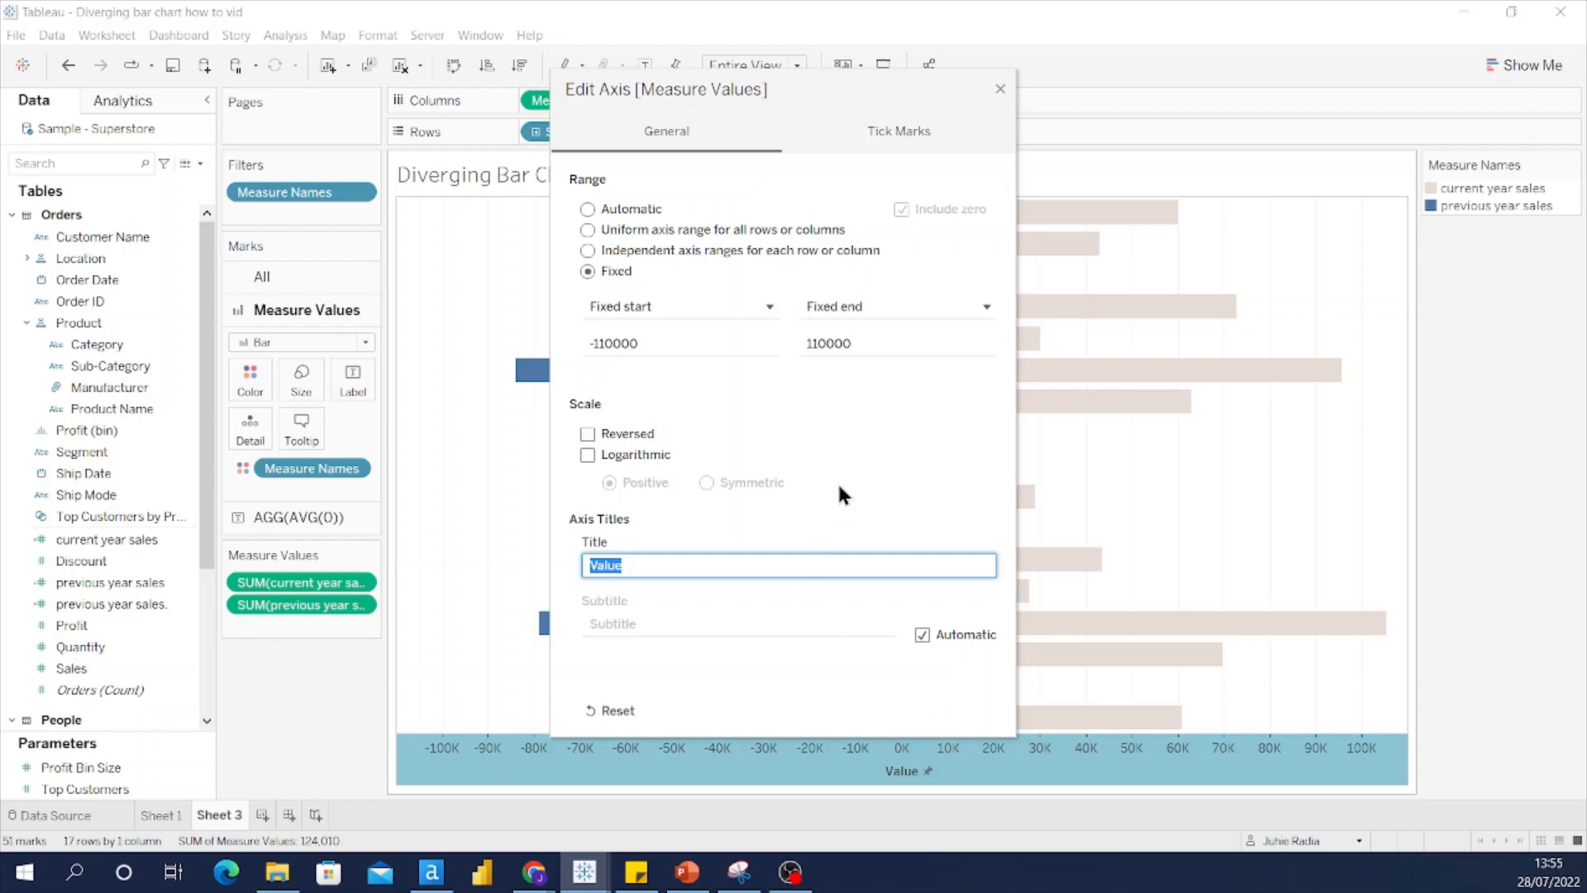
pyautogui.write('Sales')
pyautogui.click(1001, 89)
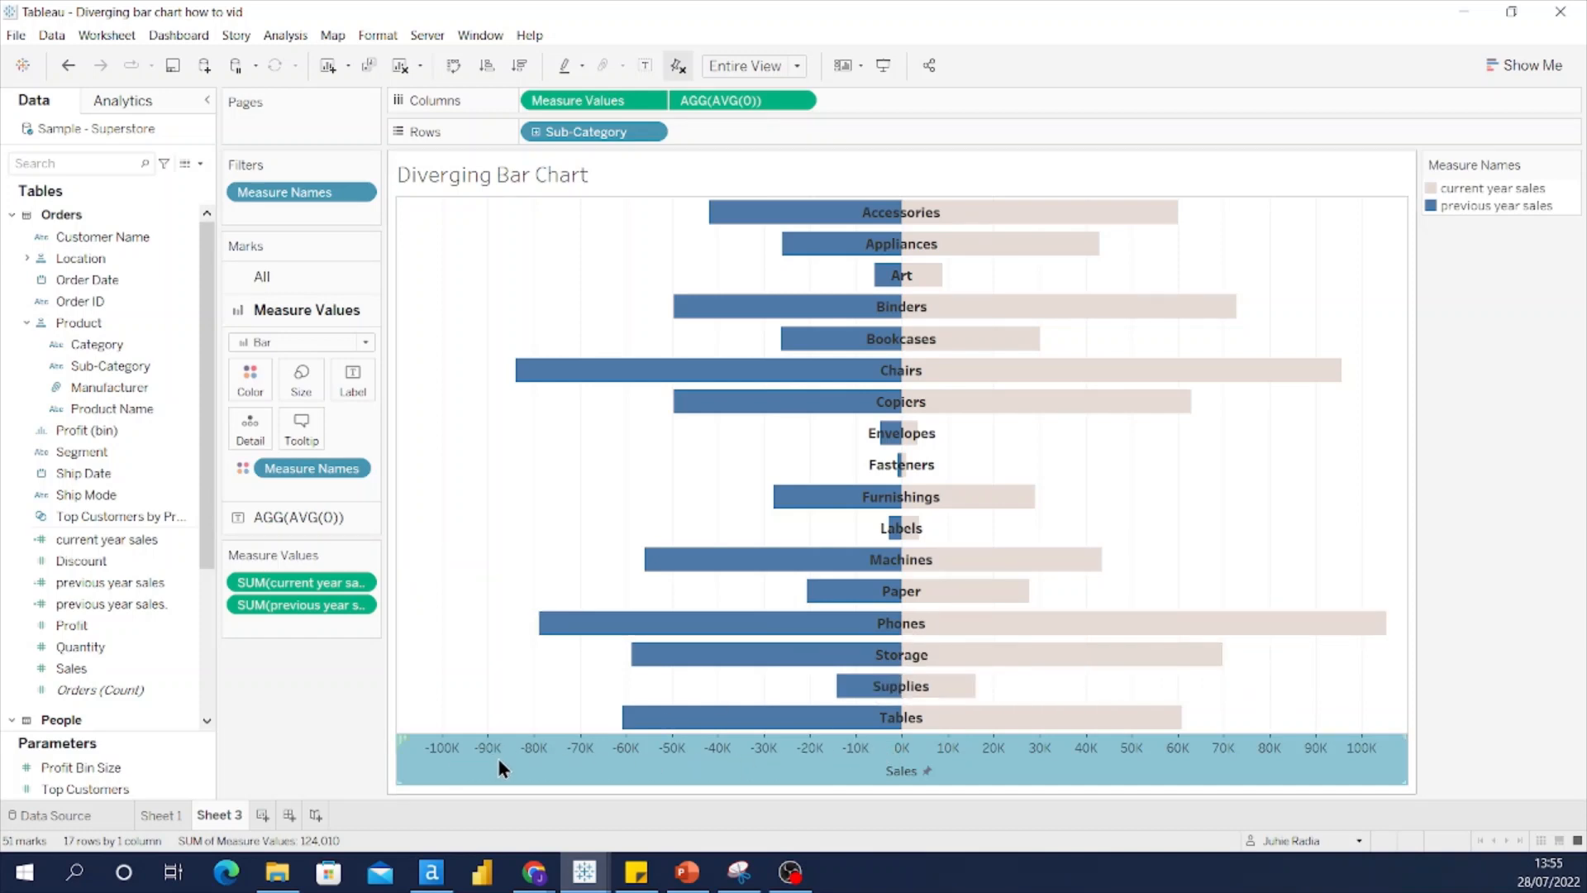
pyautogui.moveTo(717, 755)
pyautogui.moveTo(805, 749)
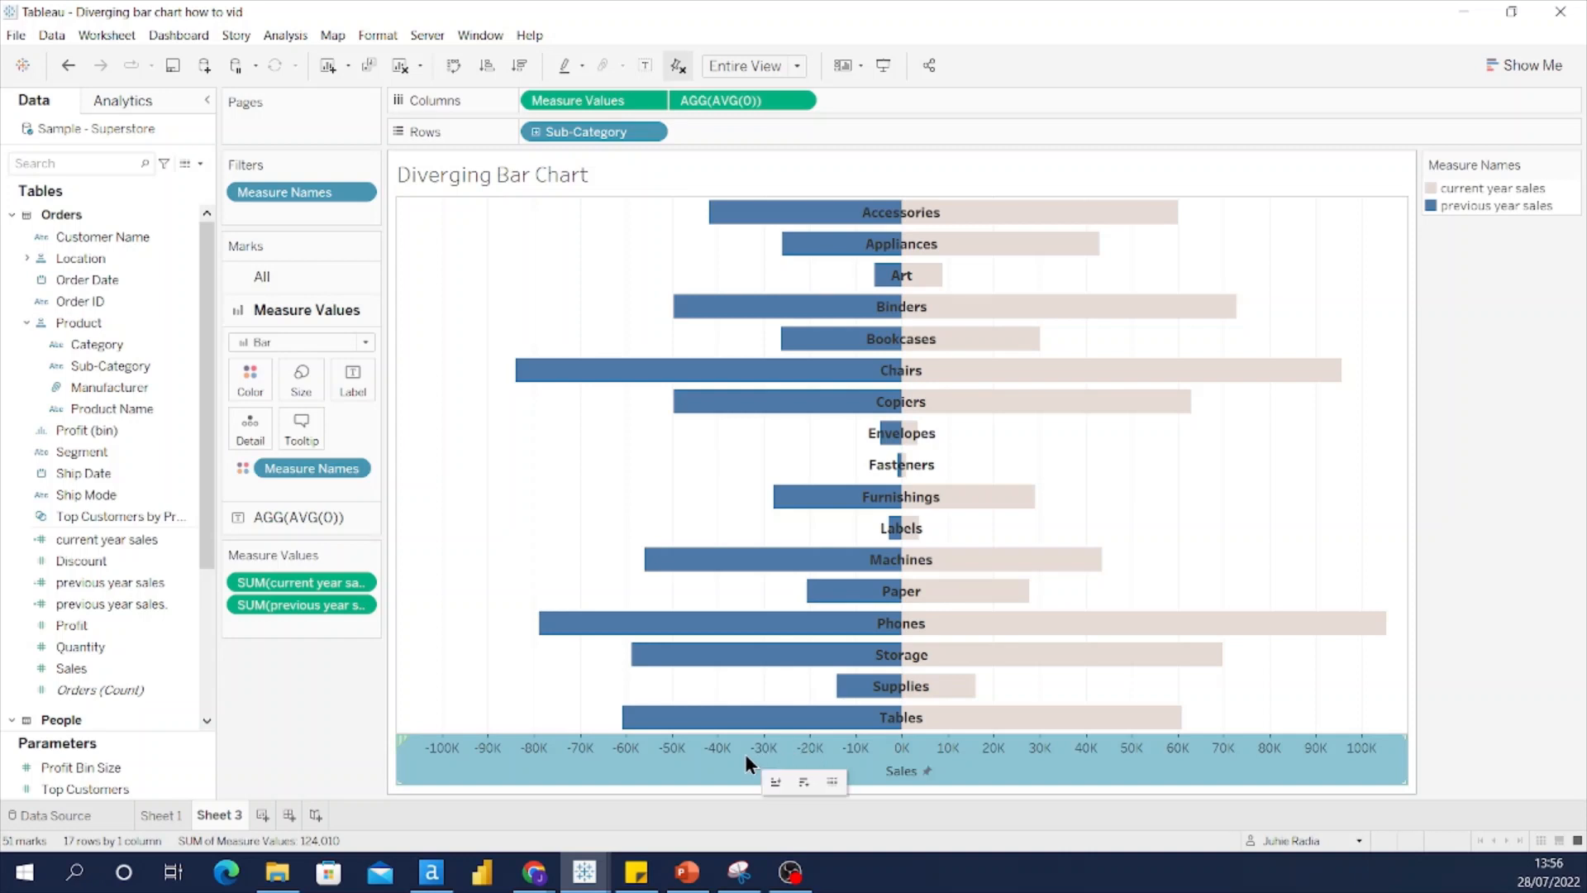
pyautogui.moveTo(641, 757)
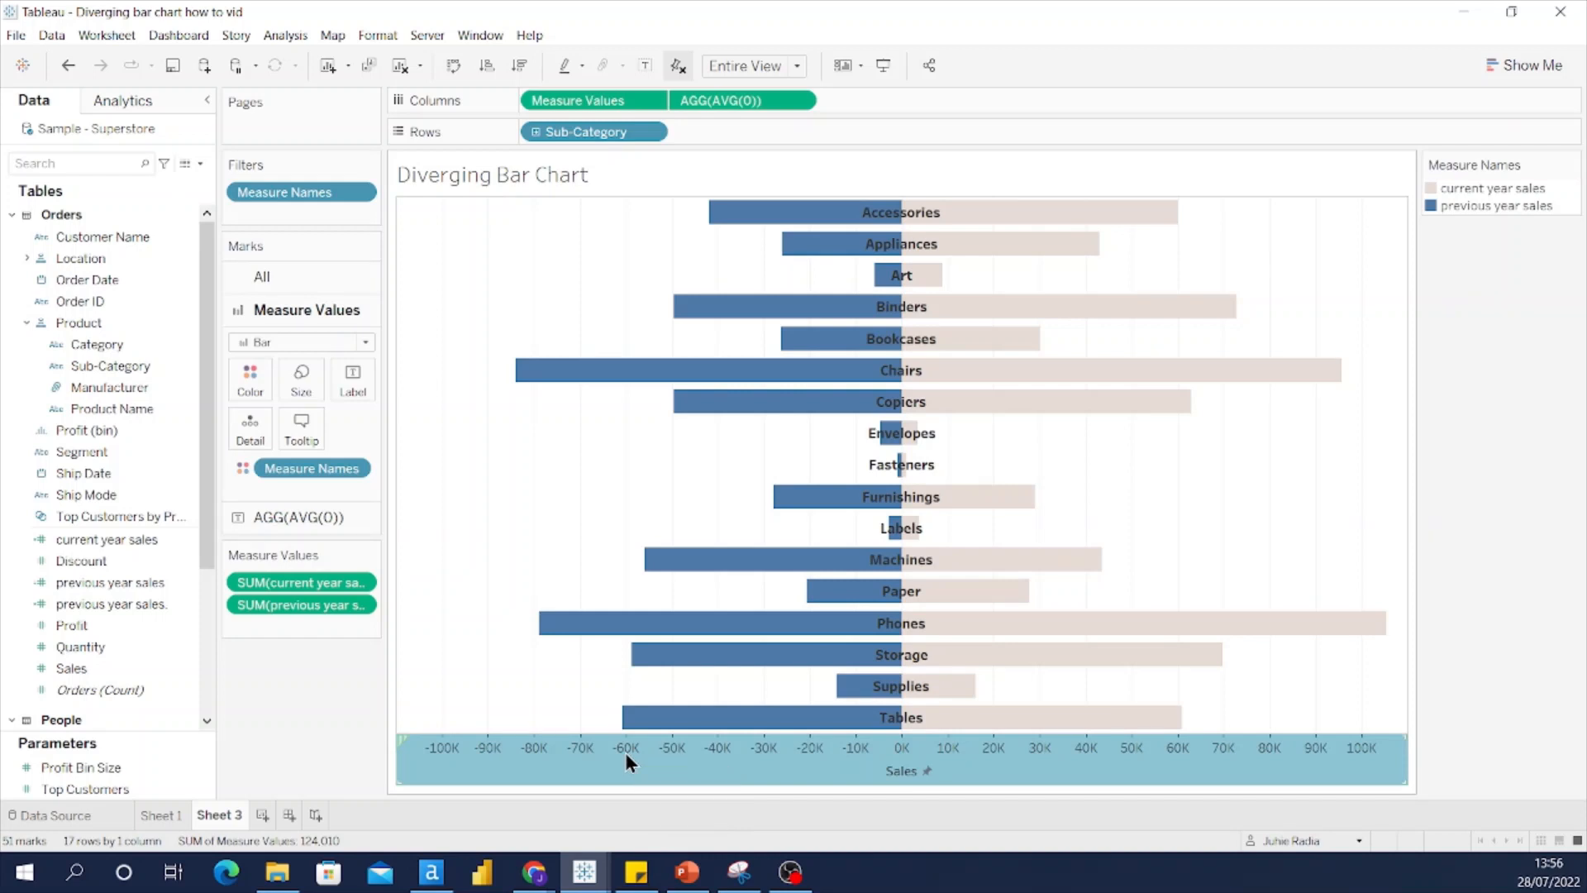
pyautogui.rightClick(625, 752)
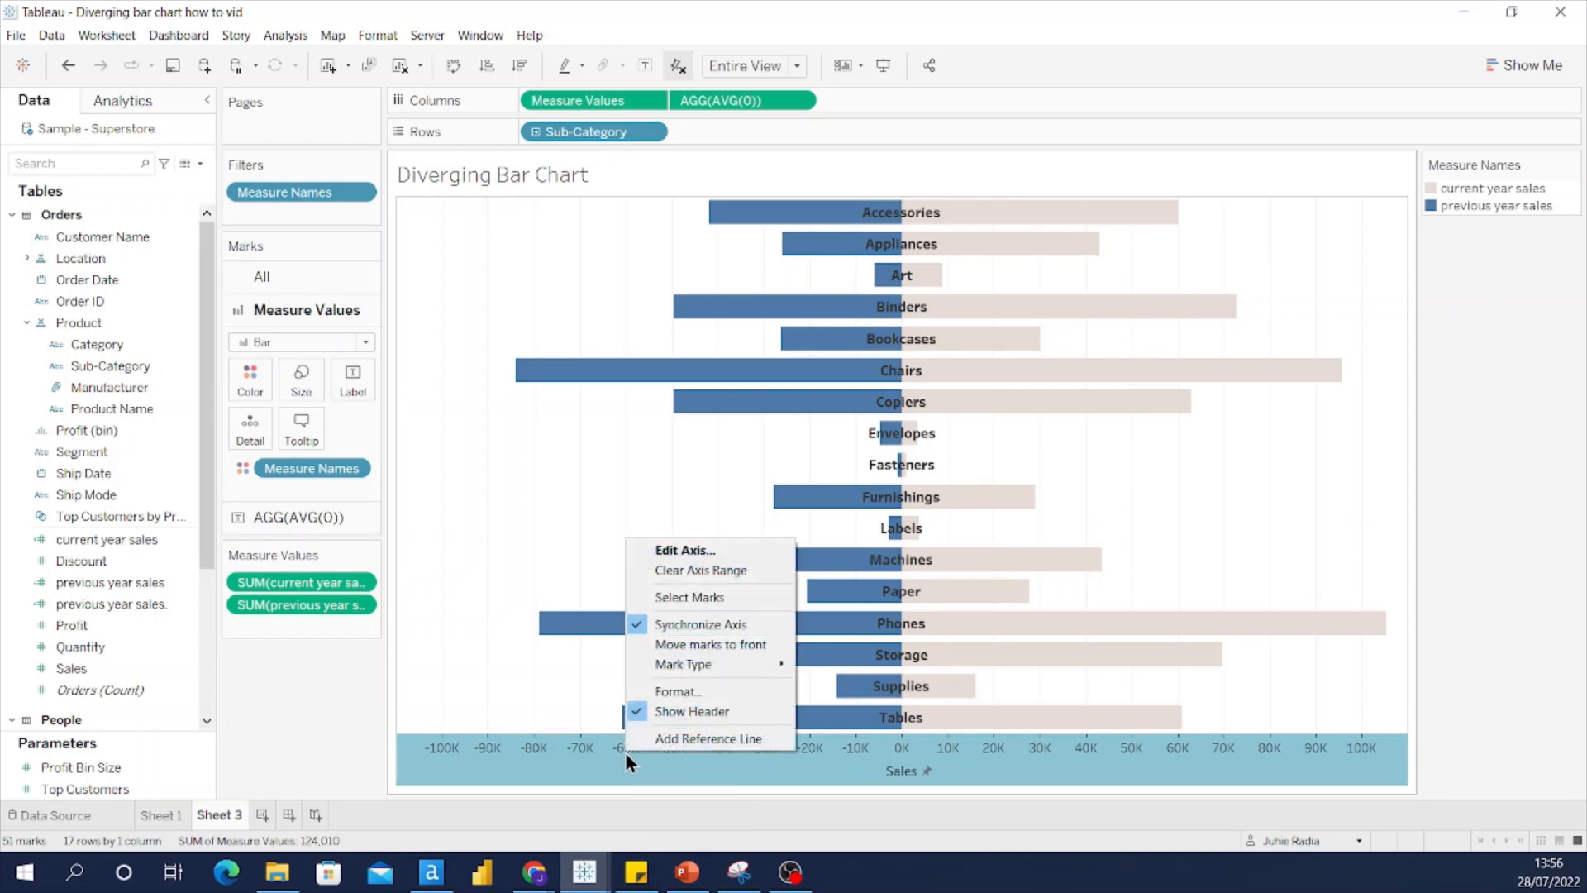
# Step: Format the Sales axis numbers as Number (Custom) with 0 decimals in Thousands (K)
pyautogui.click(681, 692)
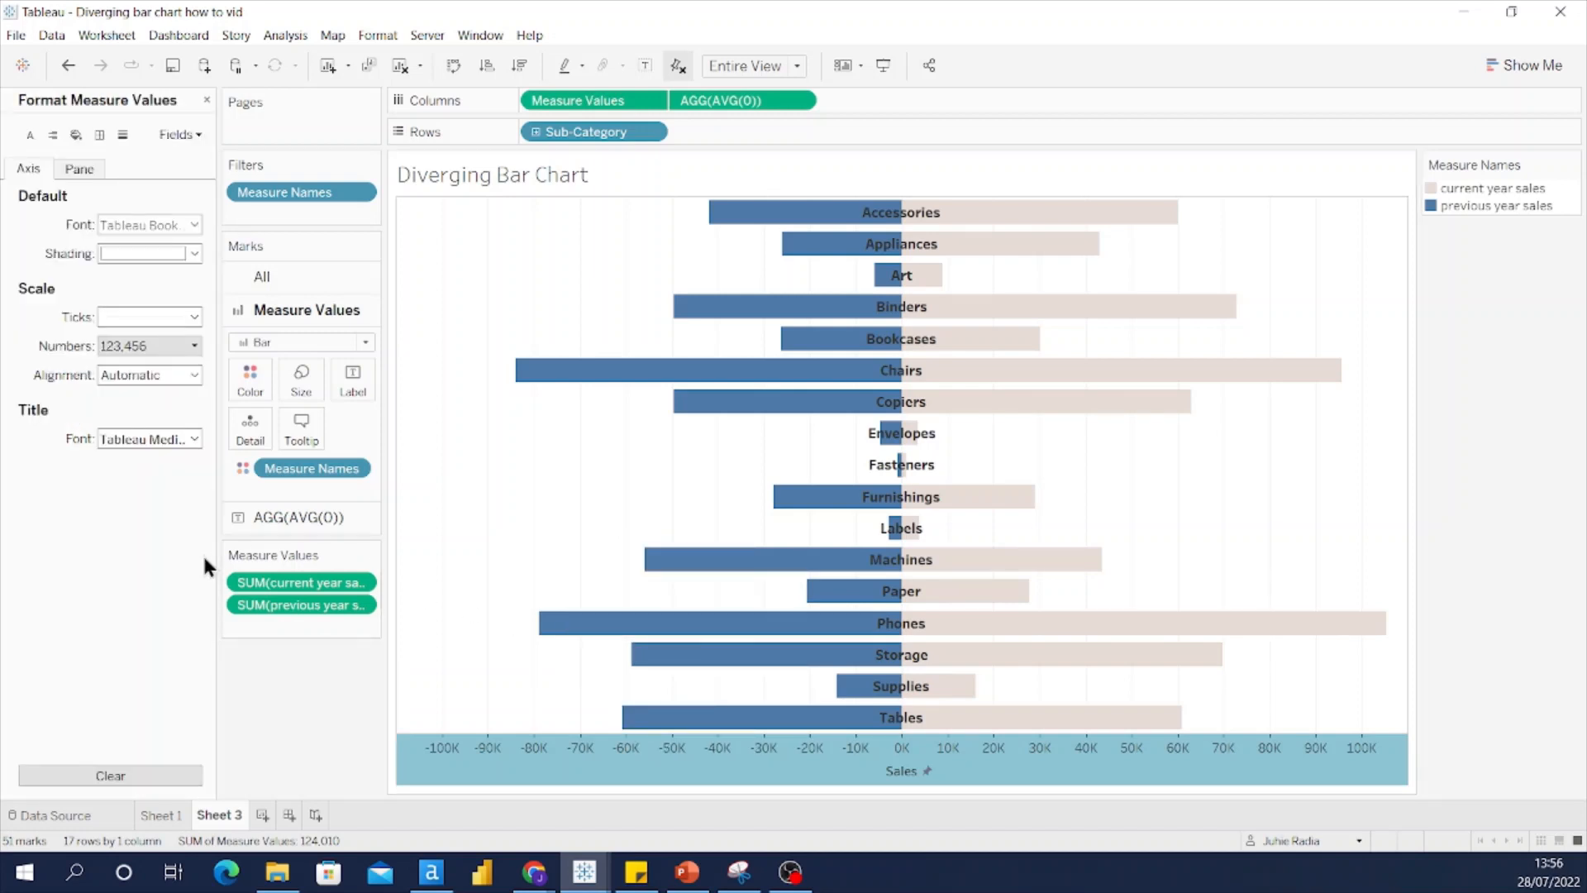
pyautogui.click(27, 167)
pyautogui.click(130, 345)
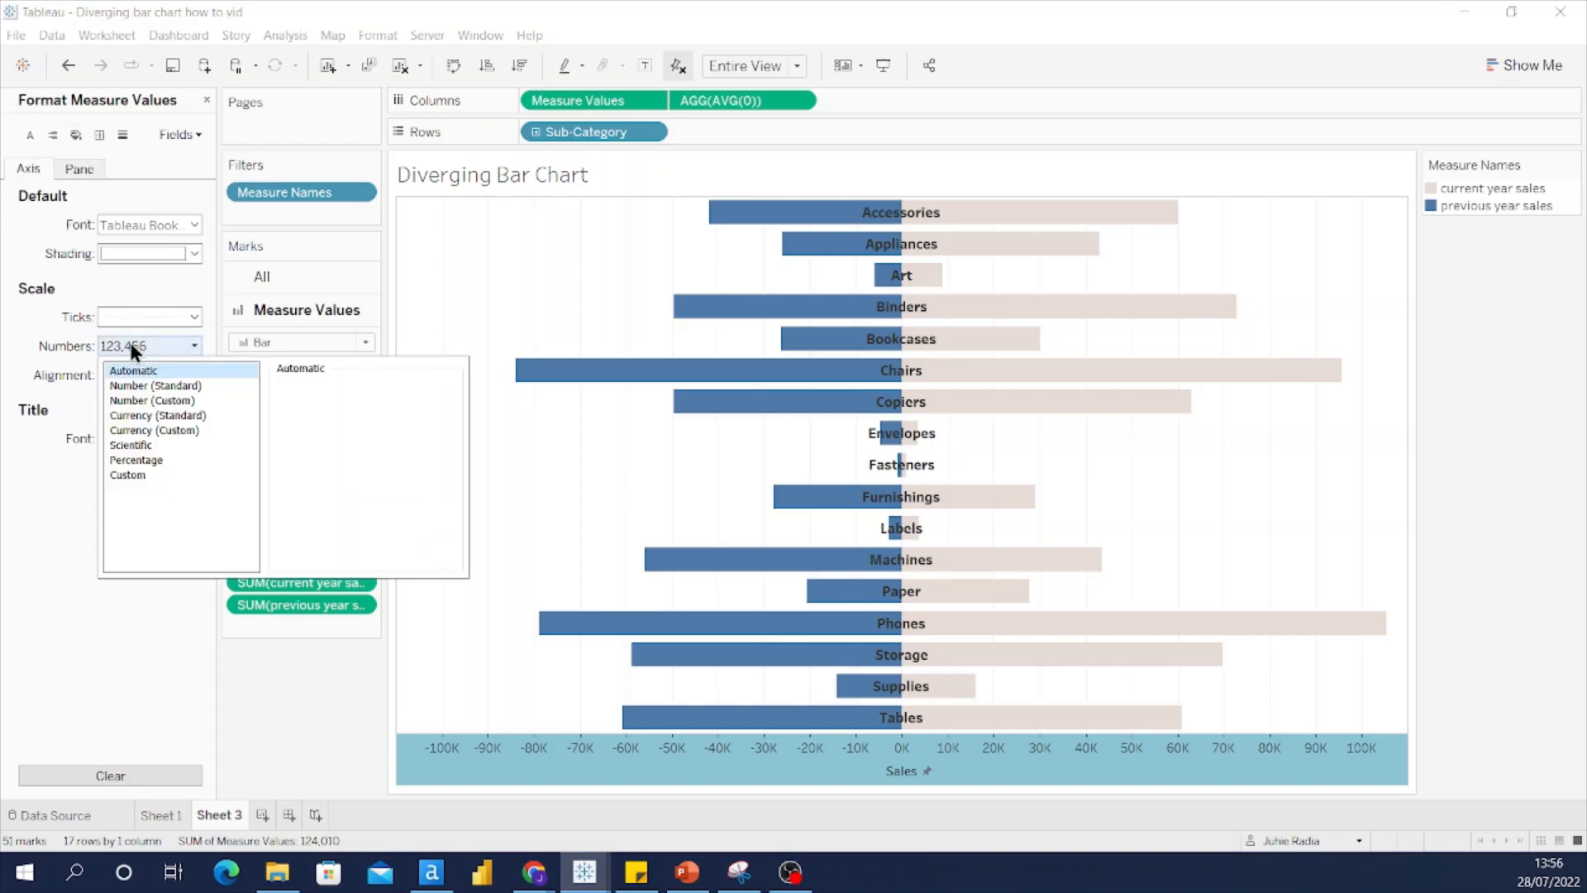
pyautogui.click(152, 402)
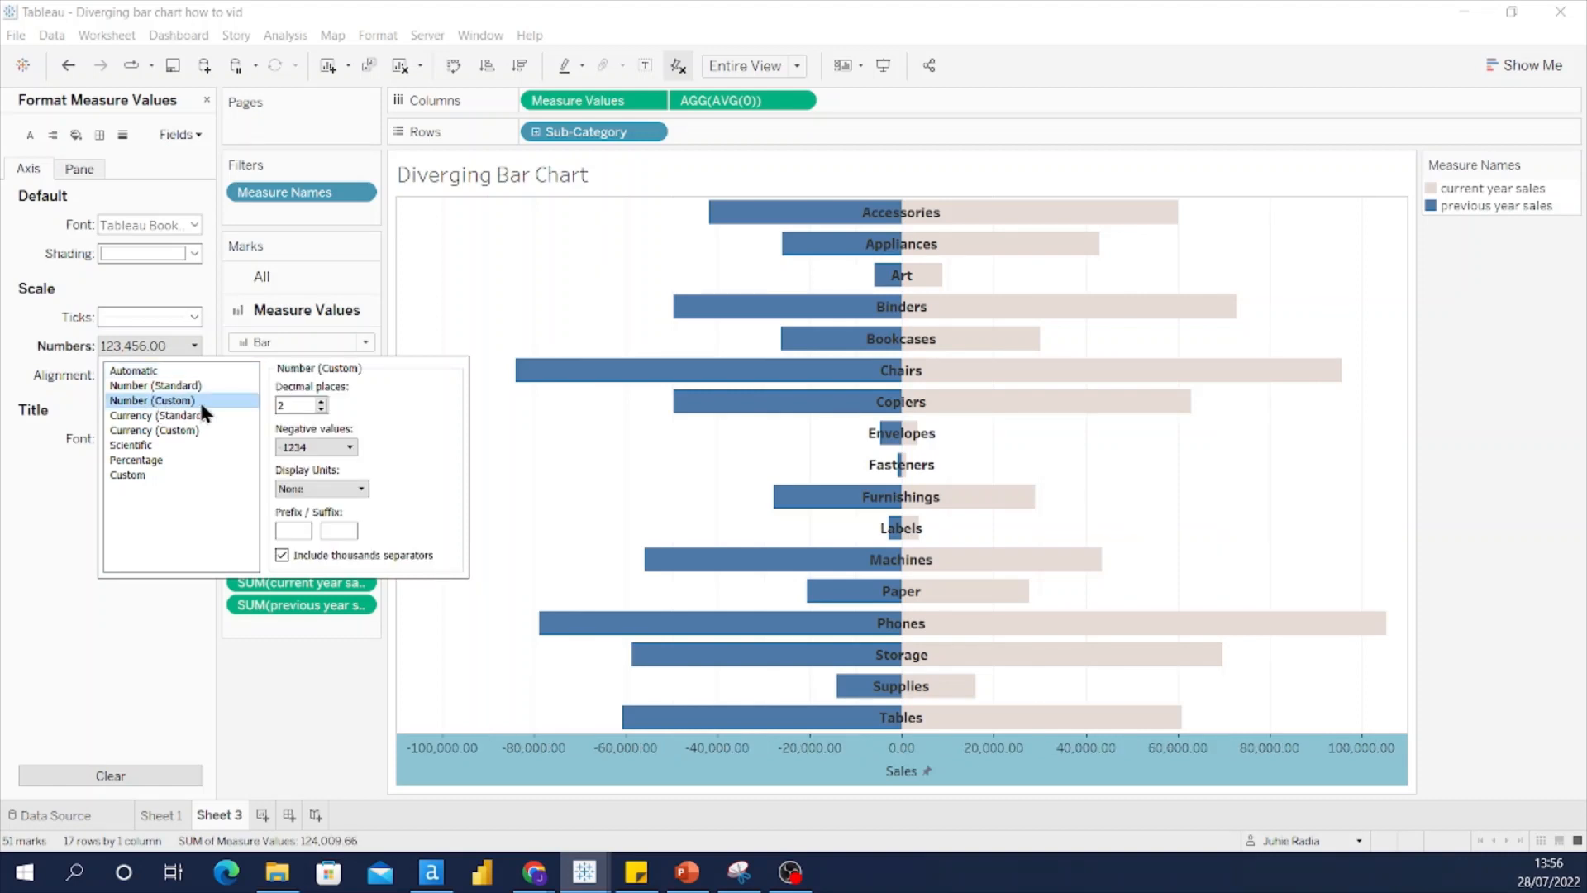
pyautogui.click(296, 404)
pyautogui.press('BackSpace')
pyautogui.write('0')
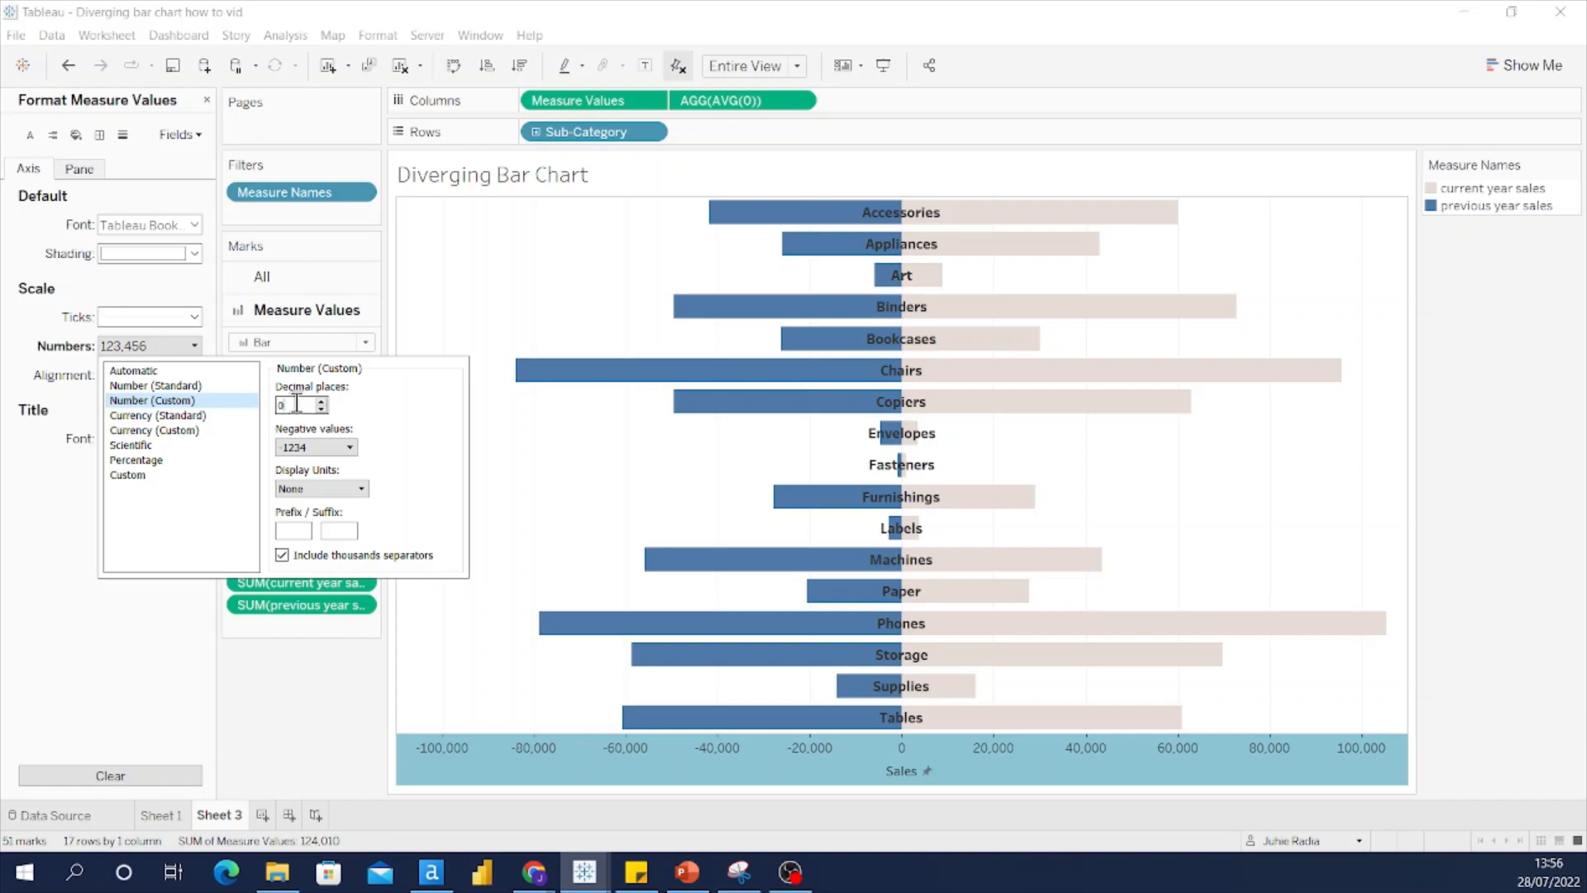
pyautogui.click(339, 488)
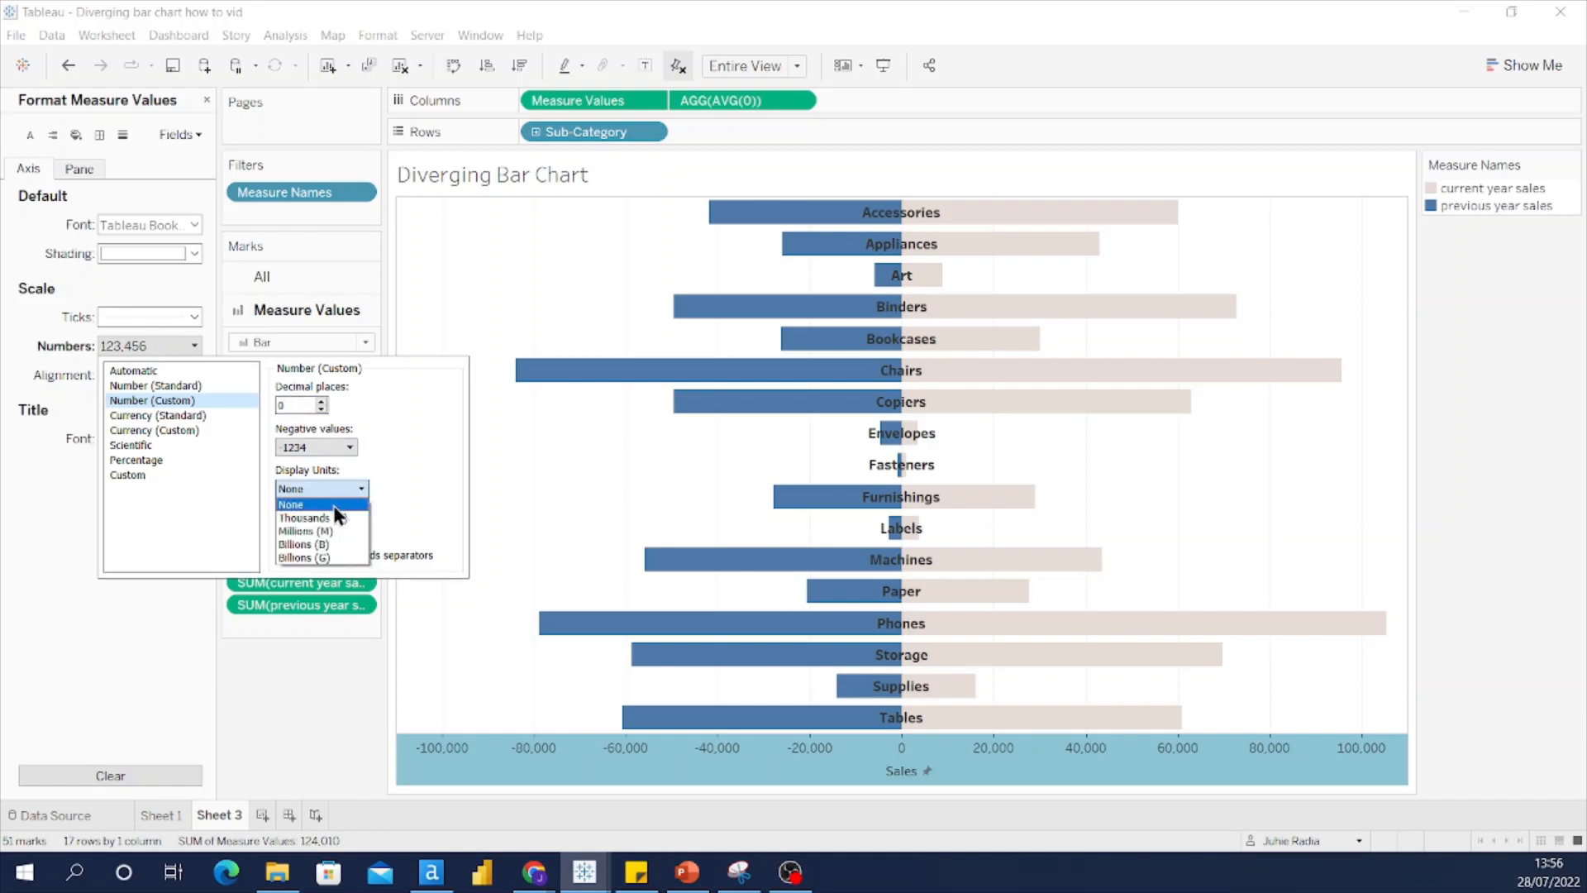
pyautogui.click(335, 517)
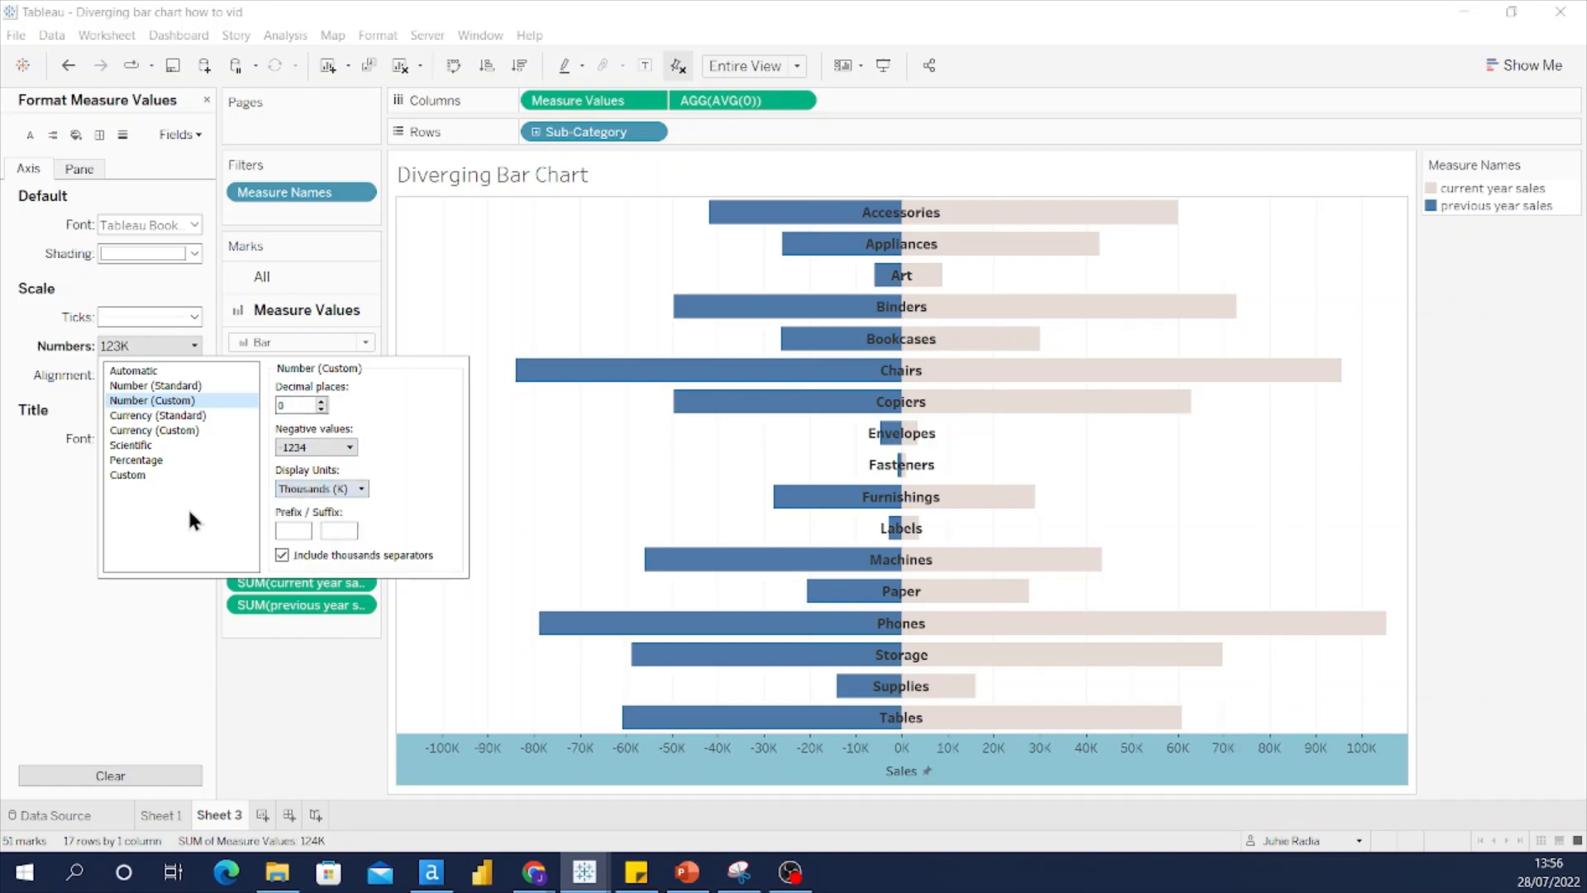
# Step: Delete the minus sign from the custom axis format so negative ticks read unsigned
pyautogui.click(125, 472)
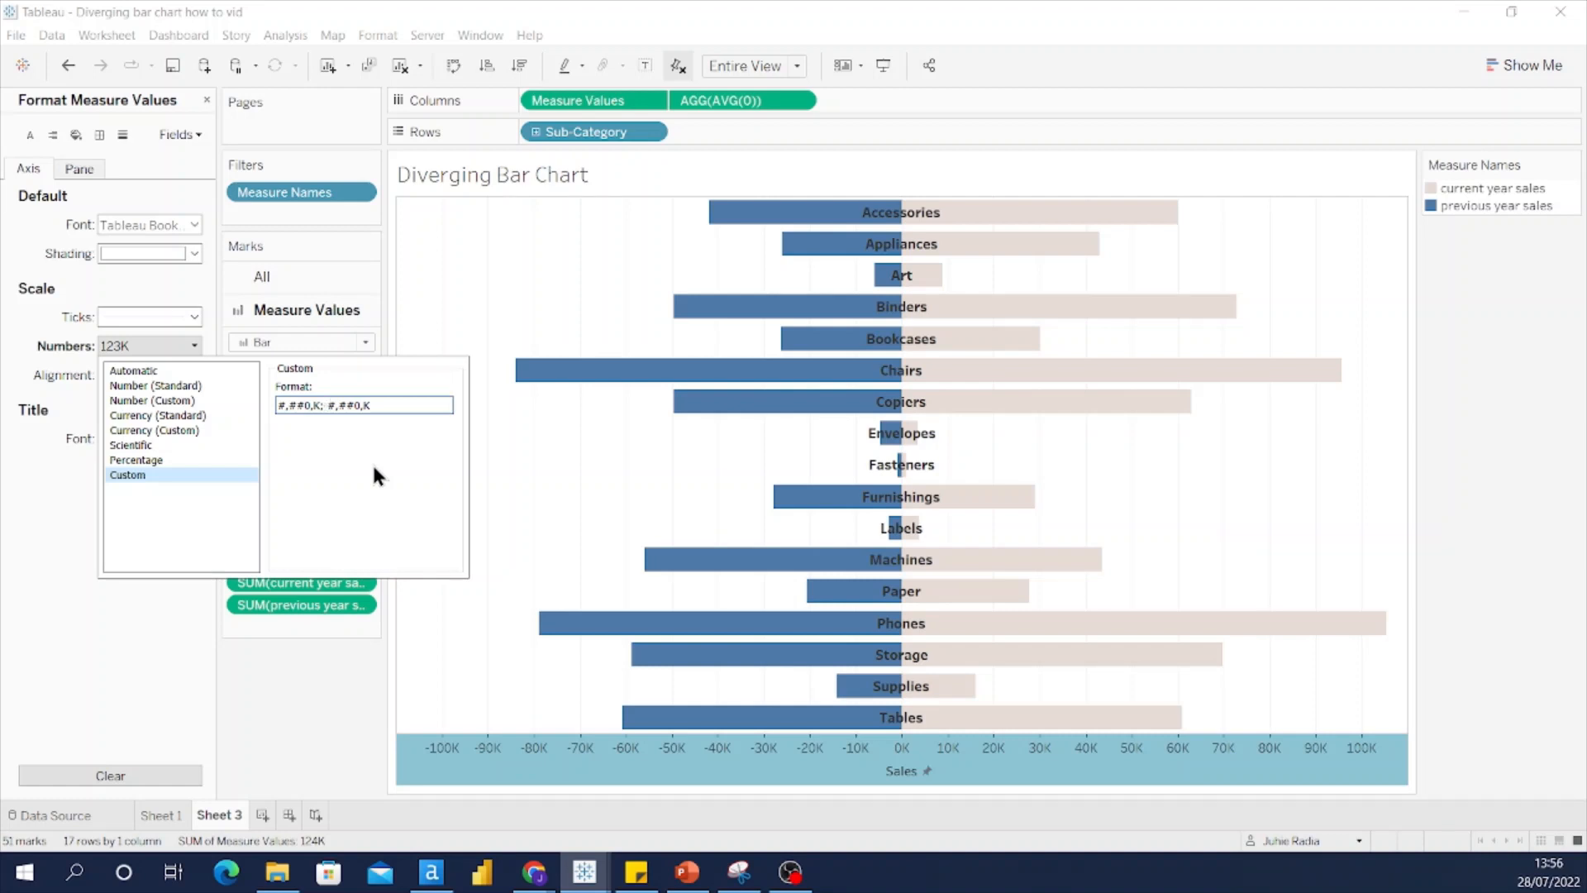
pyautogui.press('BackSpace')
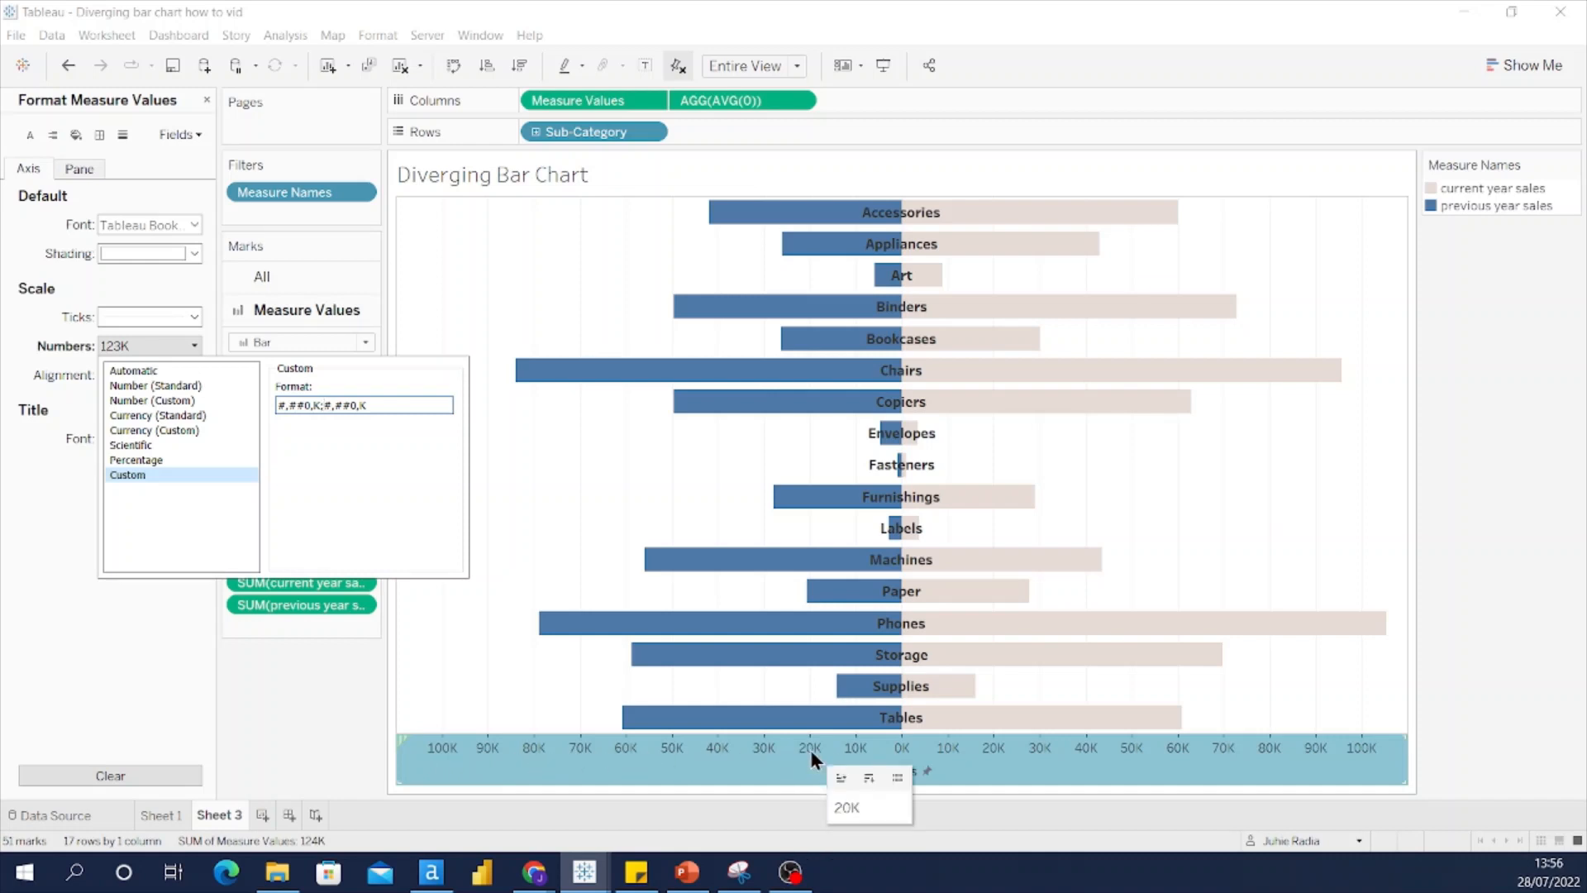
pyautogui.click(279, 730)
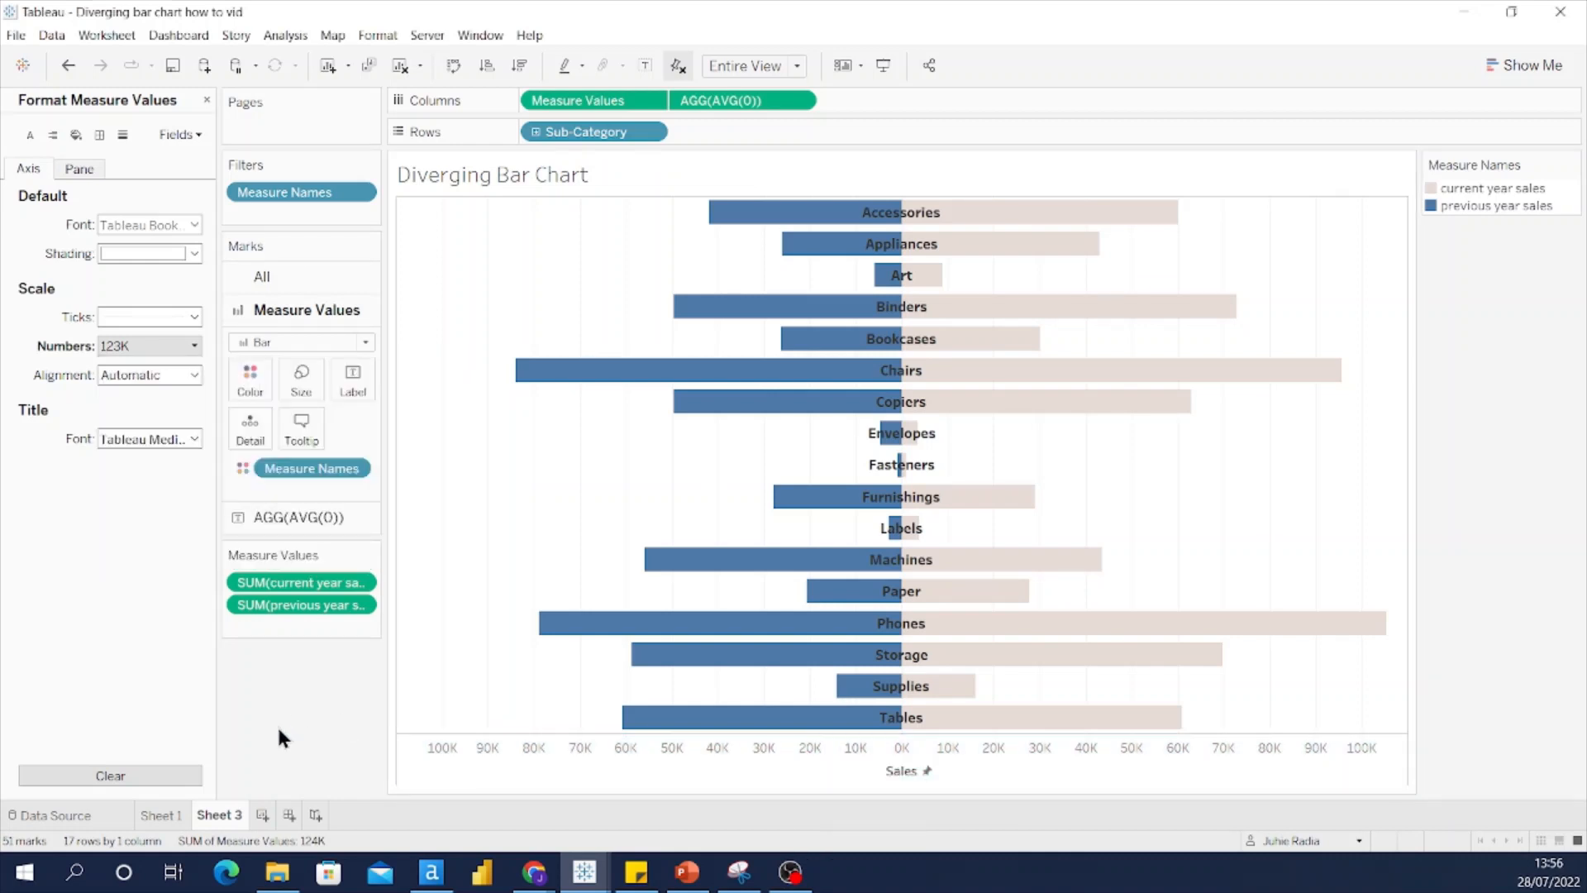
pyautogui.click(205, 99)
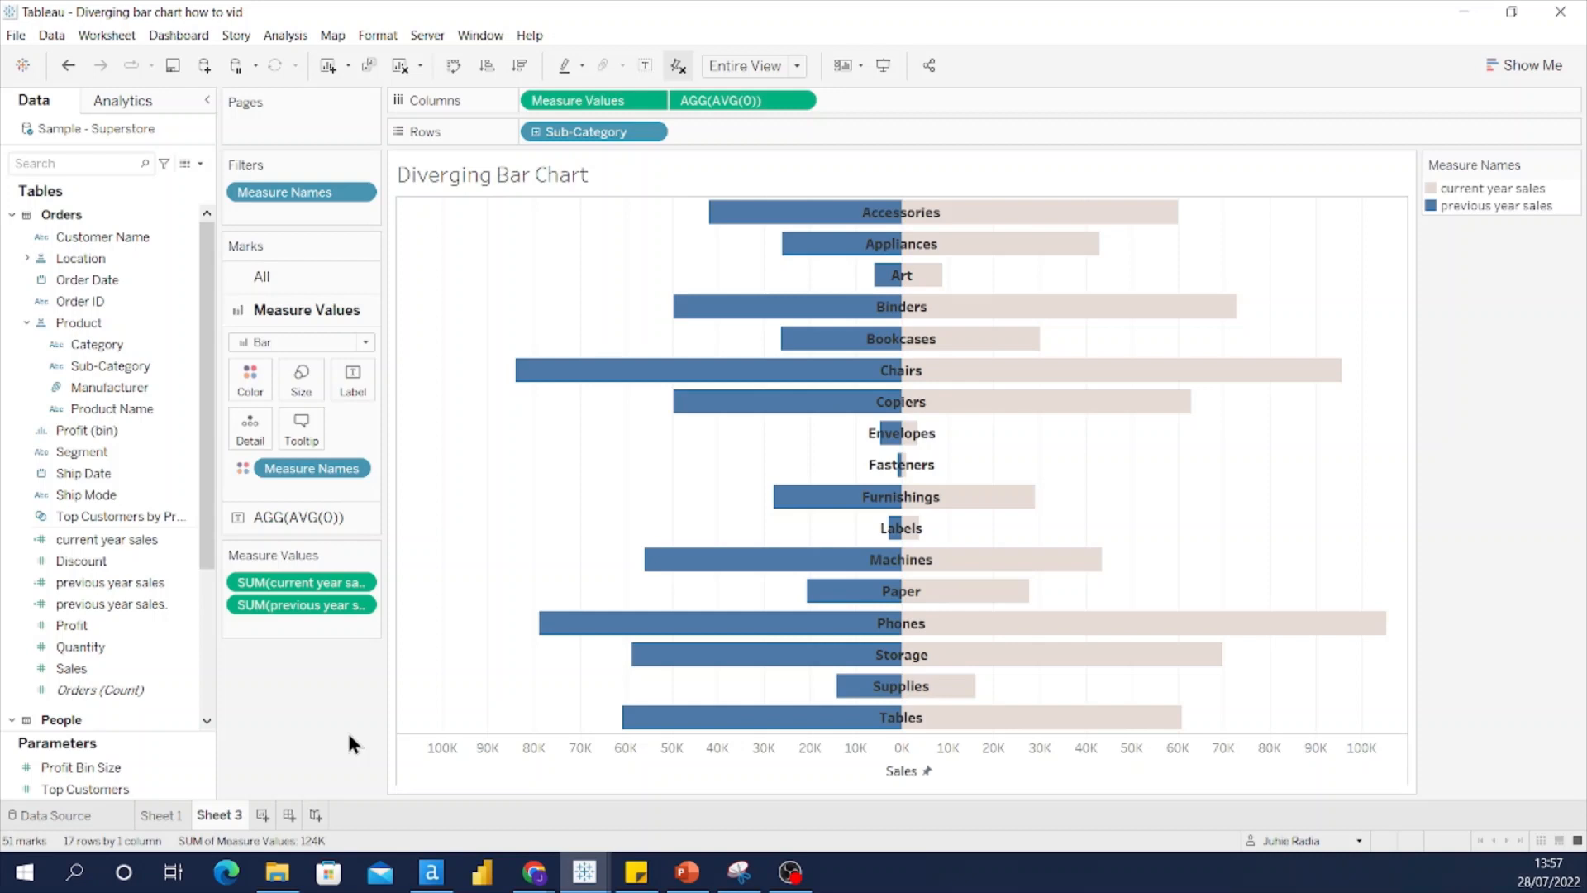
# Step: Drag a Reference Band from the Analytics pane onto the view, dropping it on Pane
pyautogui.click(142, 100)
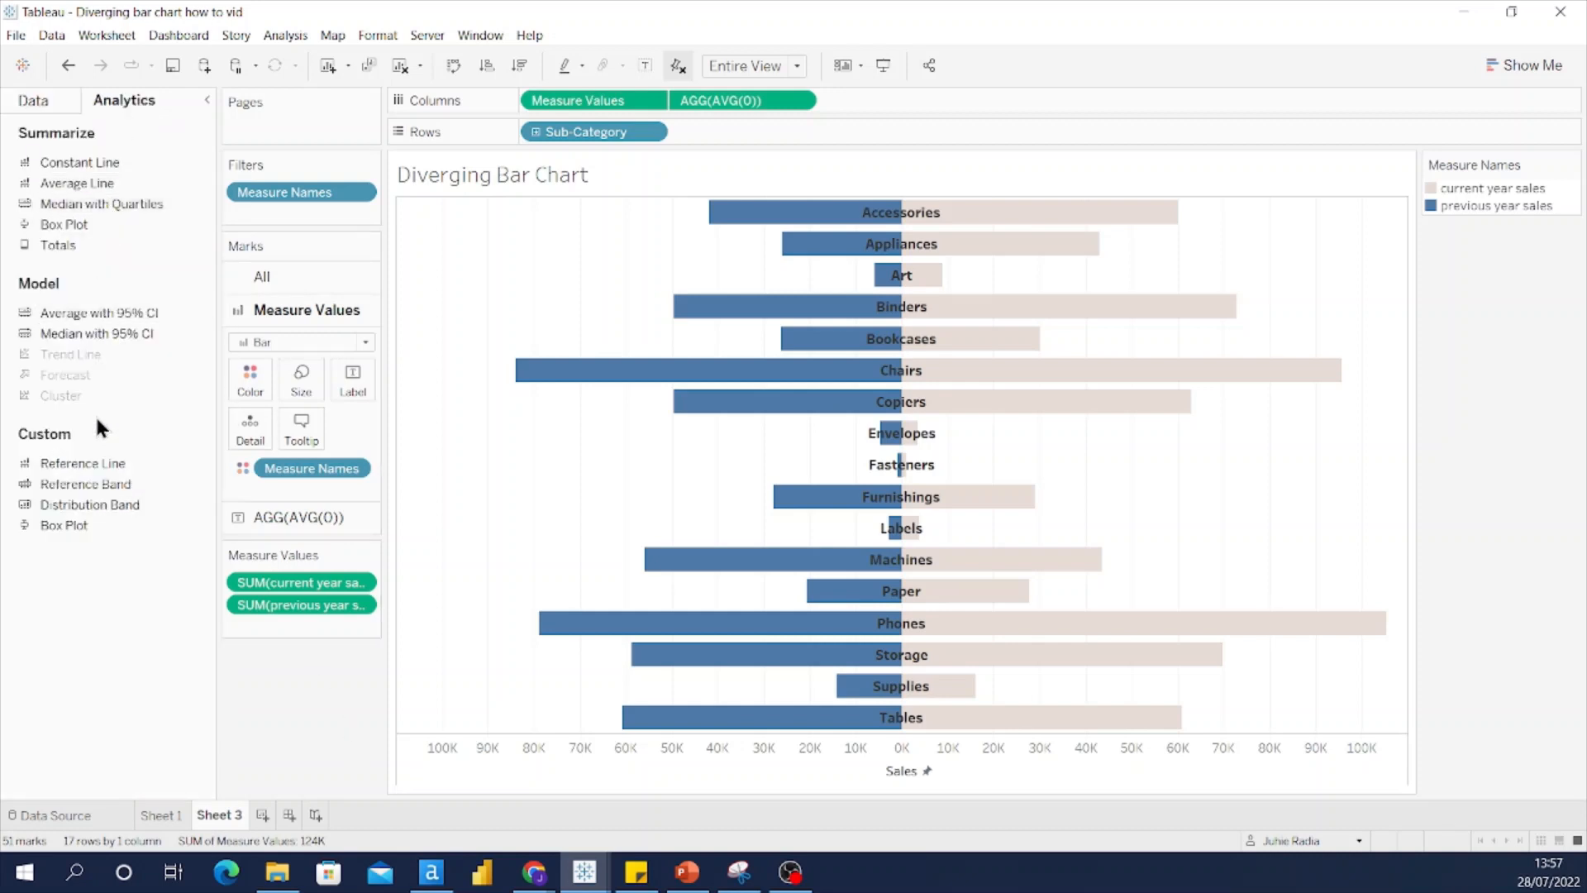
pyautogui.moveTo(101, 490); pyautogui.dragTo(630, 284)
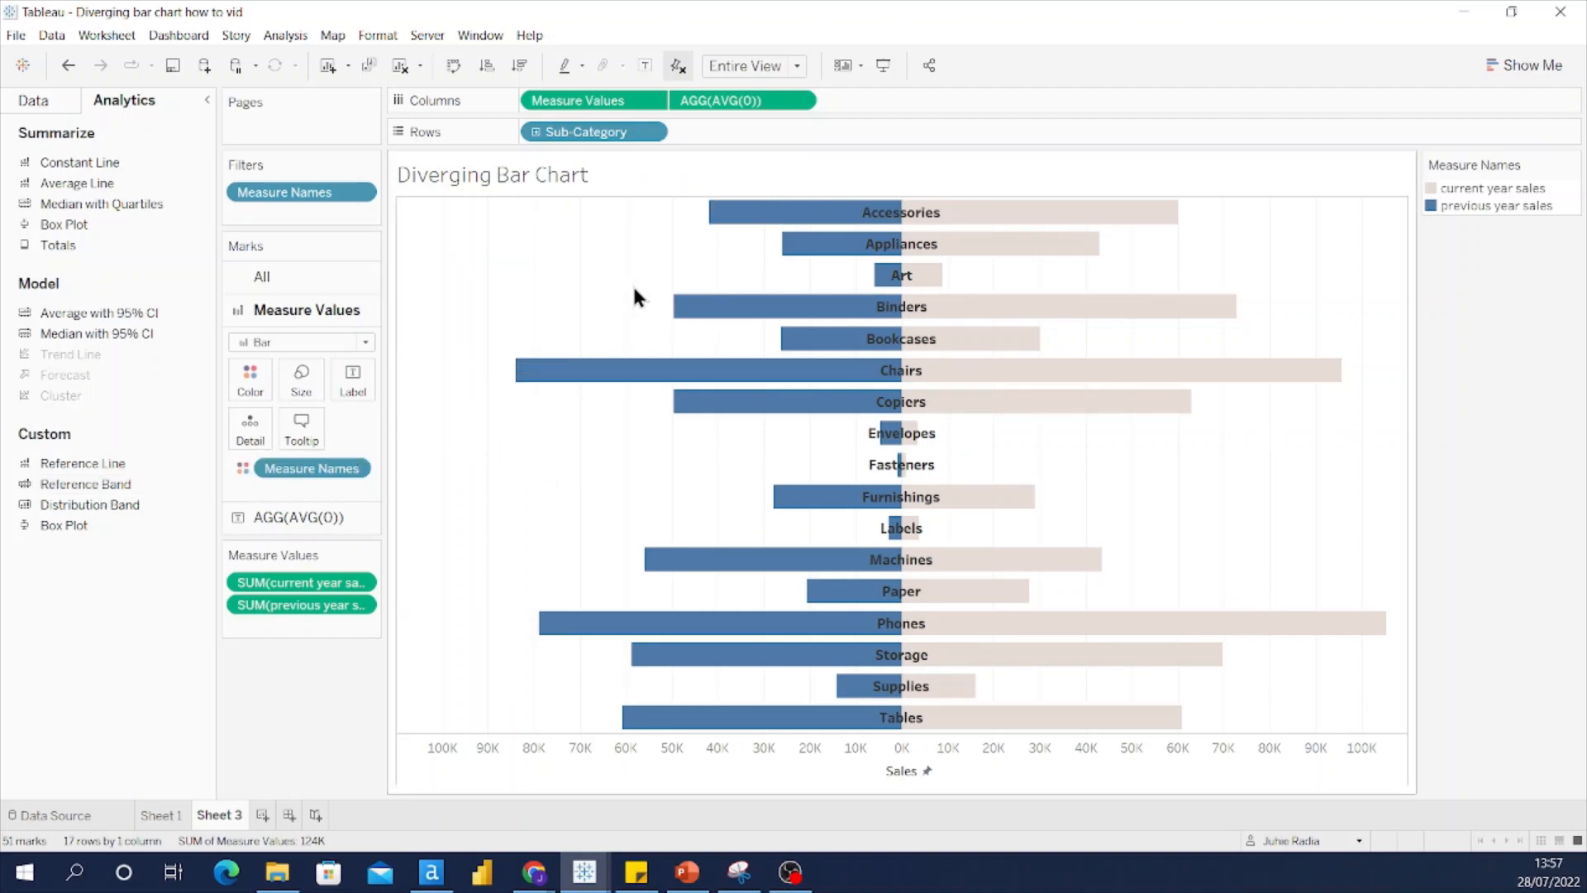
# Step: Set the reference band to run from constant -110000 to constant 0
pyautogui.moveTo(694, 216); pyautogui.dragTo(379, 200)
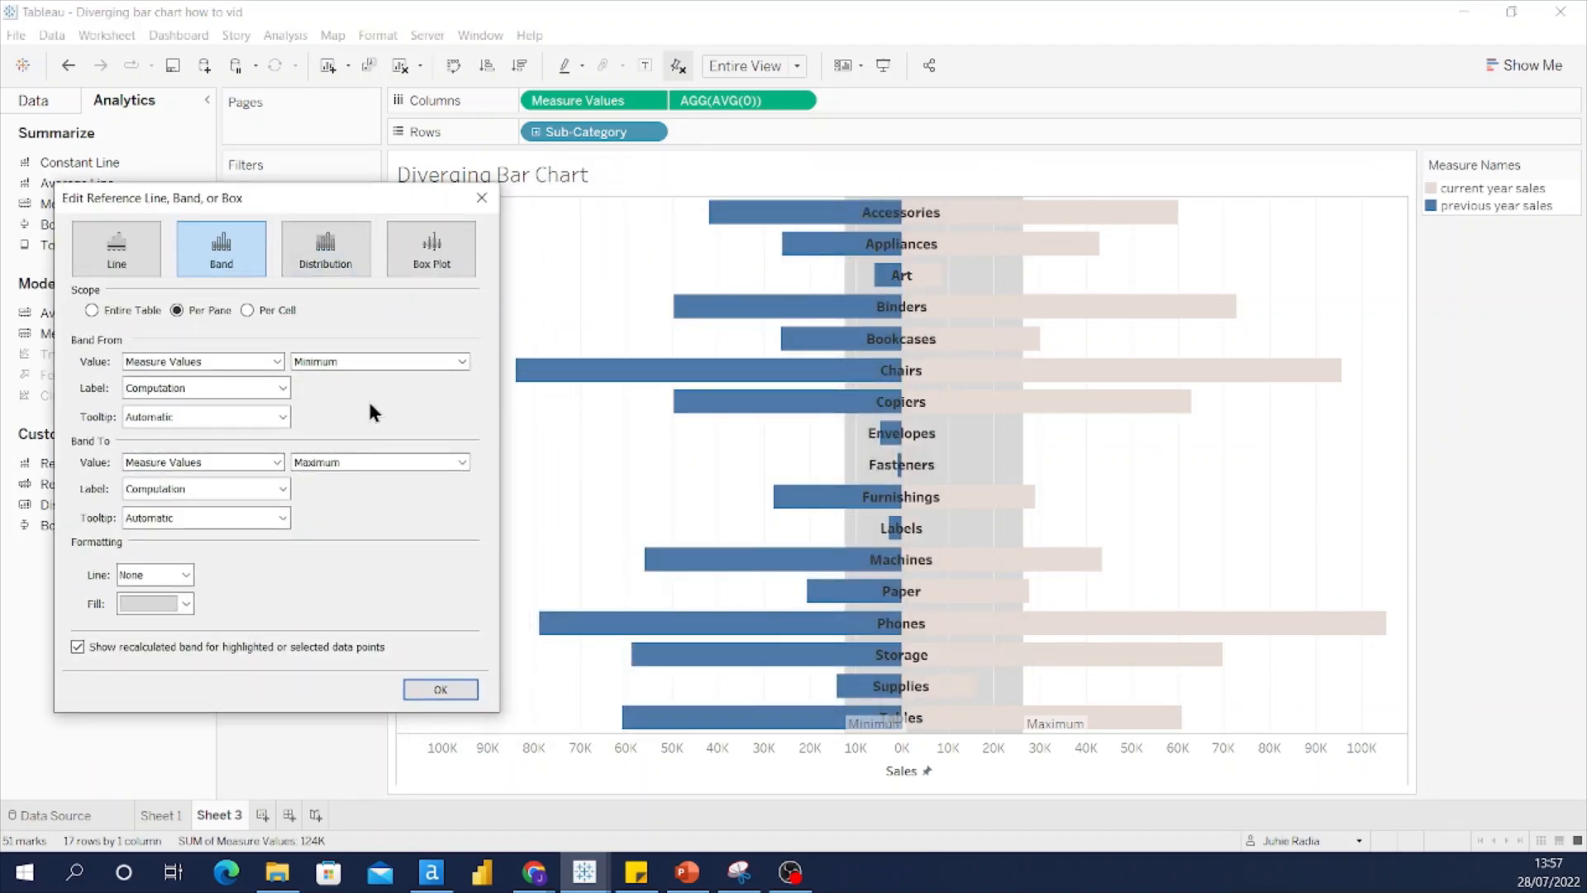
pyautogui.click(462, 361)
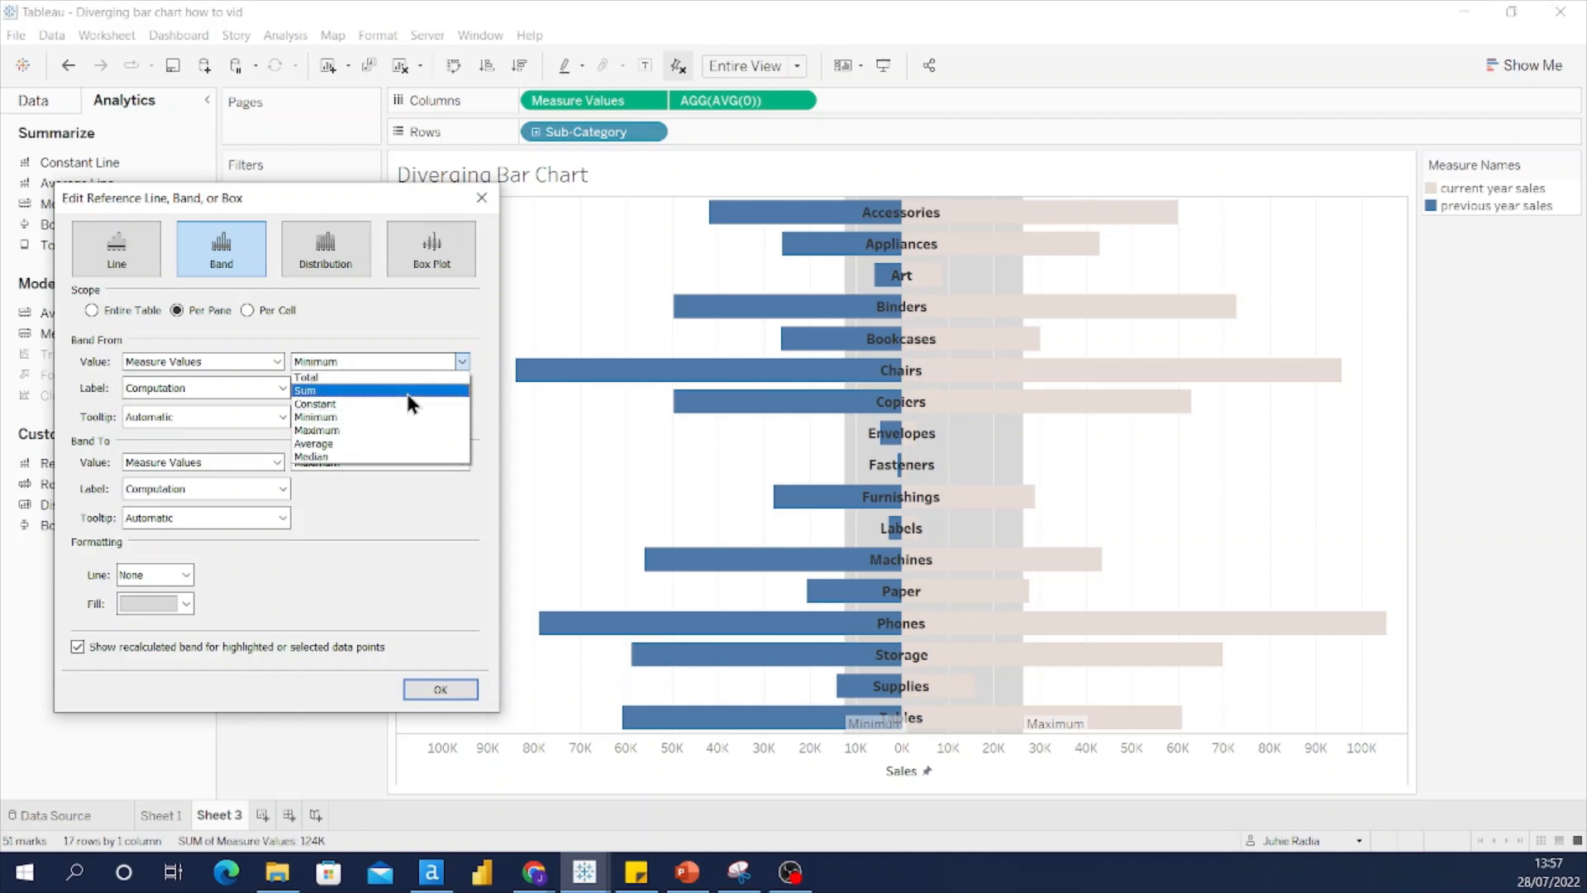
pyautogui.click(321, 403)
pyautogui.moveTo(217, 361); pyautogui.dragTo(105, 364)
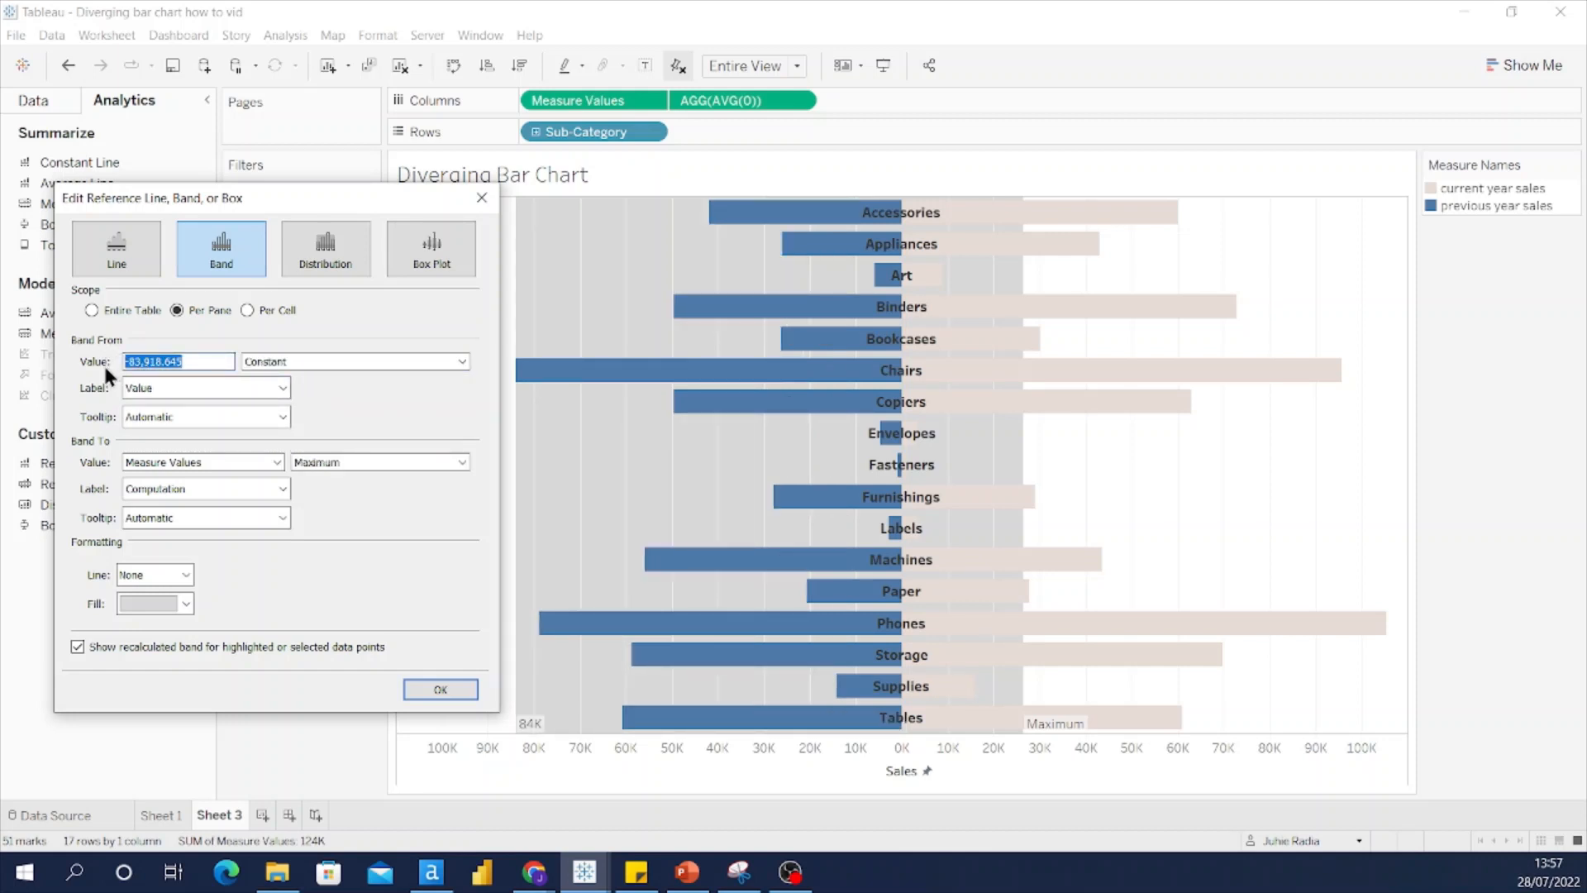
pyautogui.write('-110000')
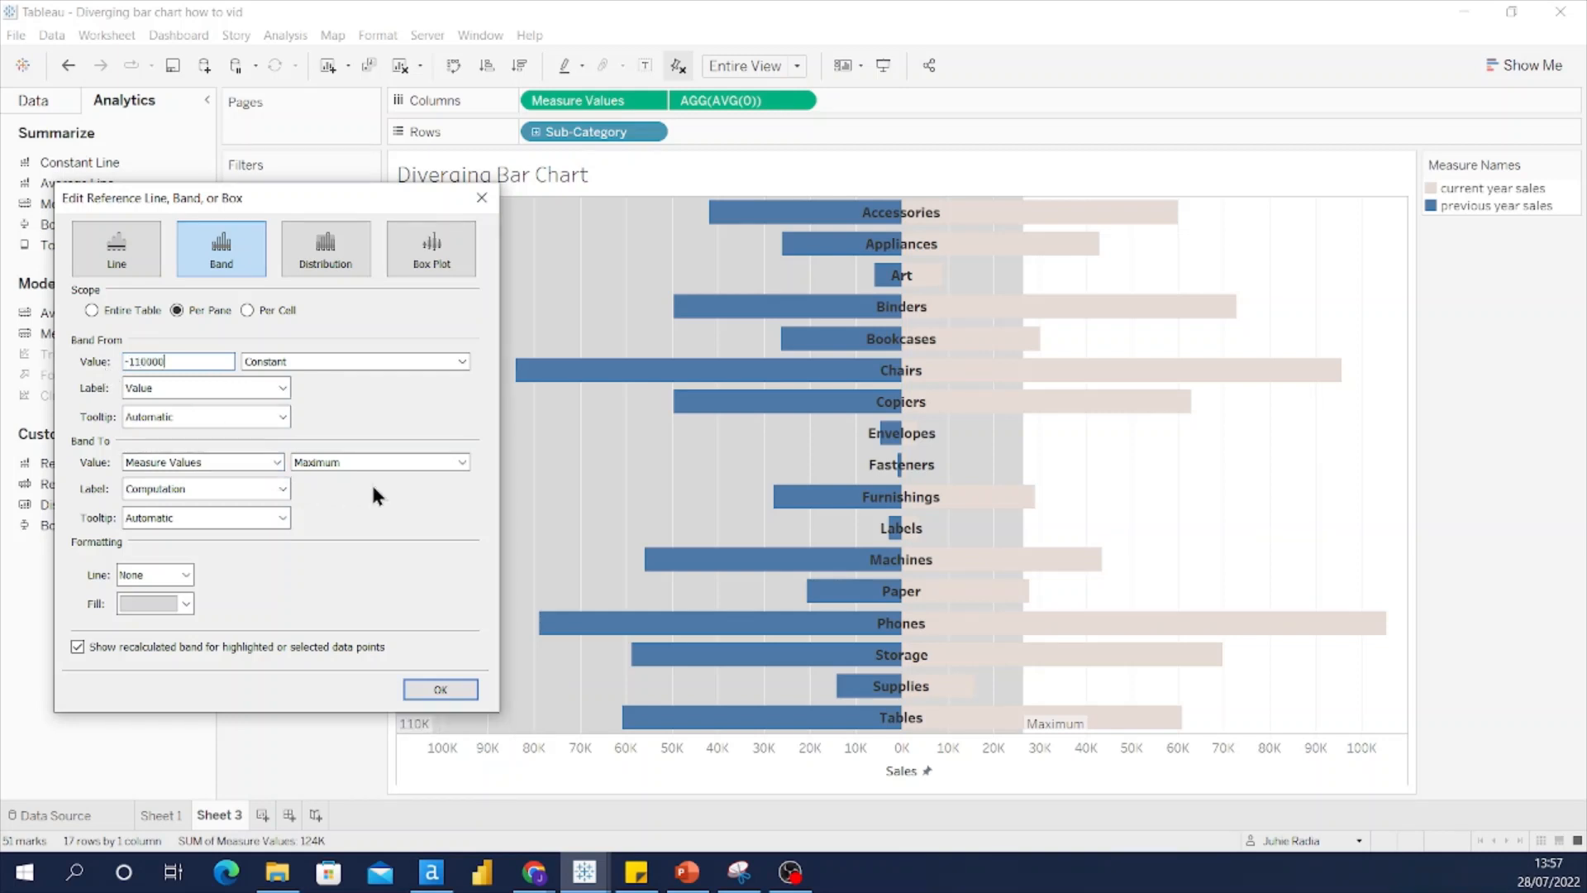
pyautogui.click(460, 463)
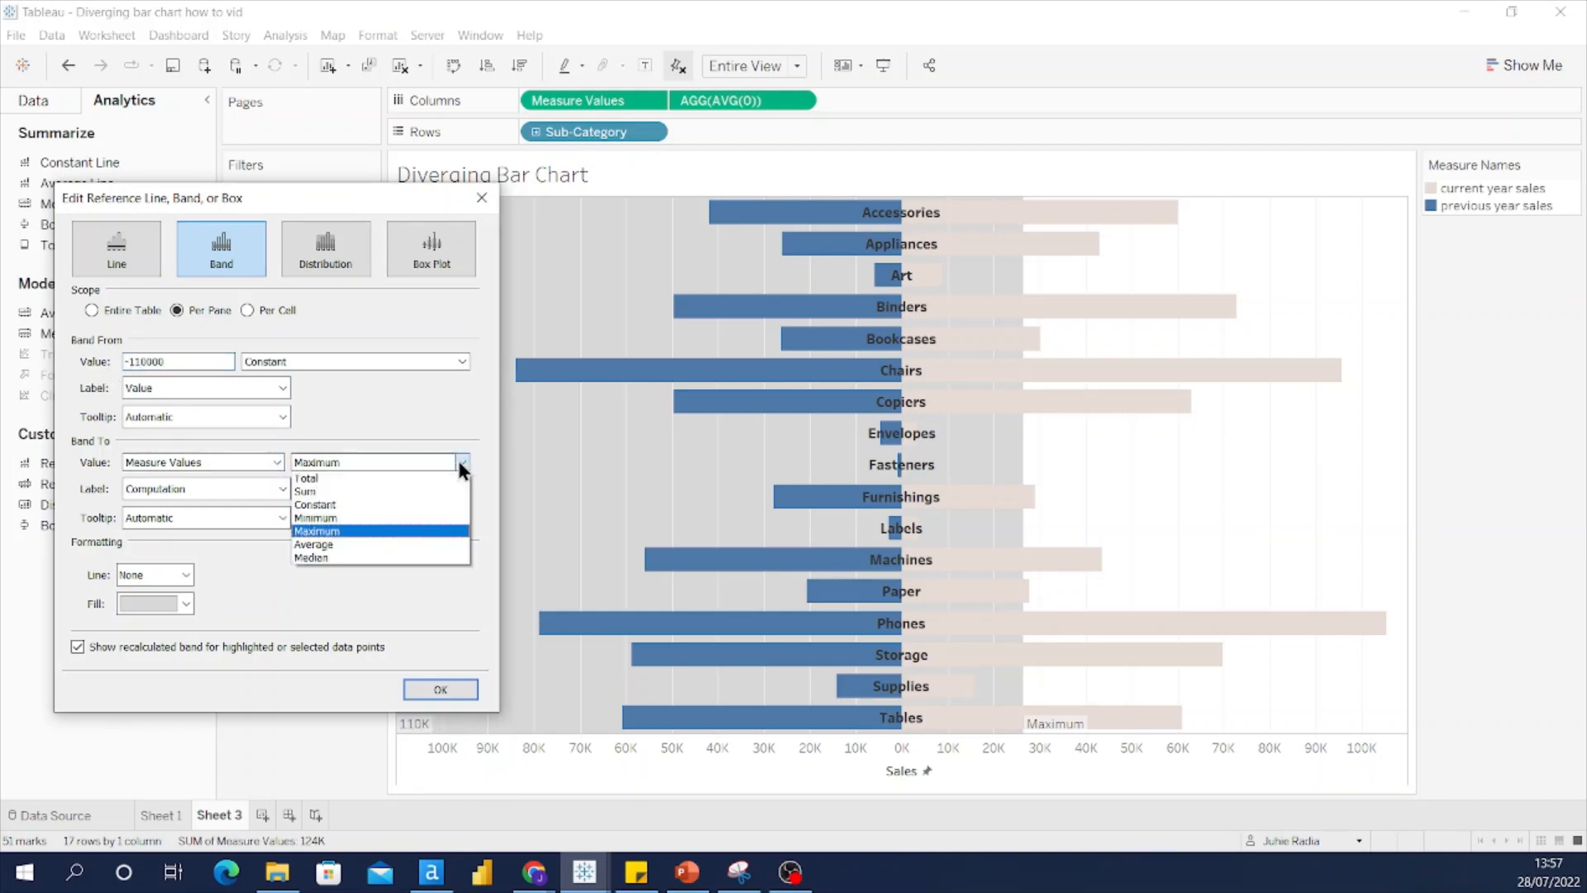
pyautogui.click(417, 505)
pyautogui.moveTo(196, 464); pyautogui.dragTo(95, 456)
pyautogui.write('0')
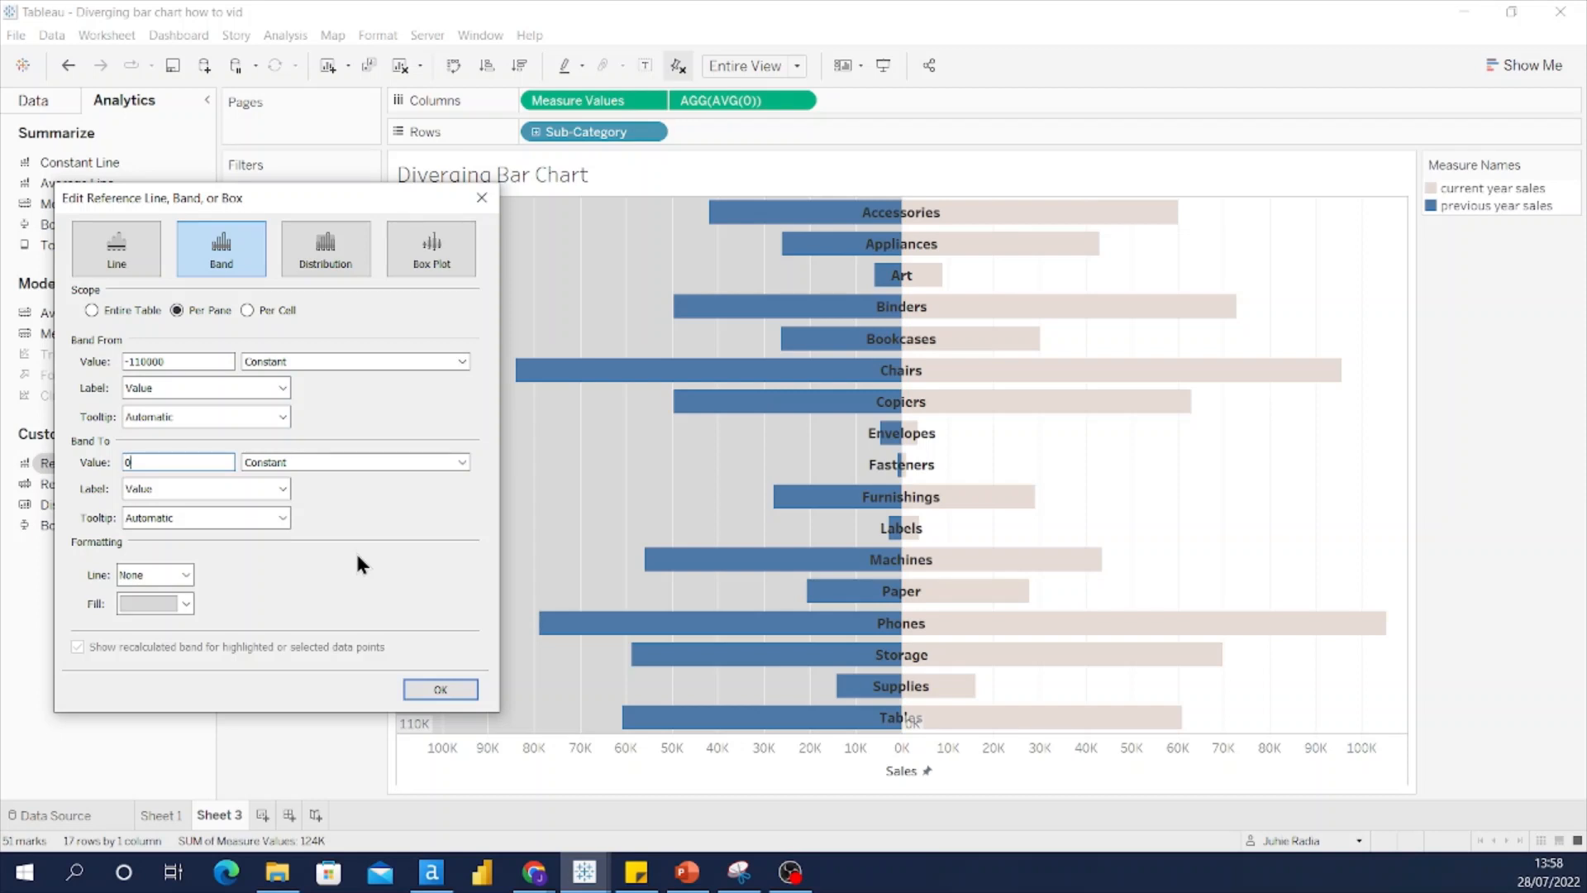
# Step: Set the band's start and end labels and tooltips to None
pyautogui.click(283, 389)
pyautogui.click(256, 405)
pyautogui.click(283, 417)
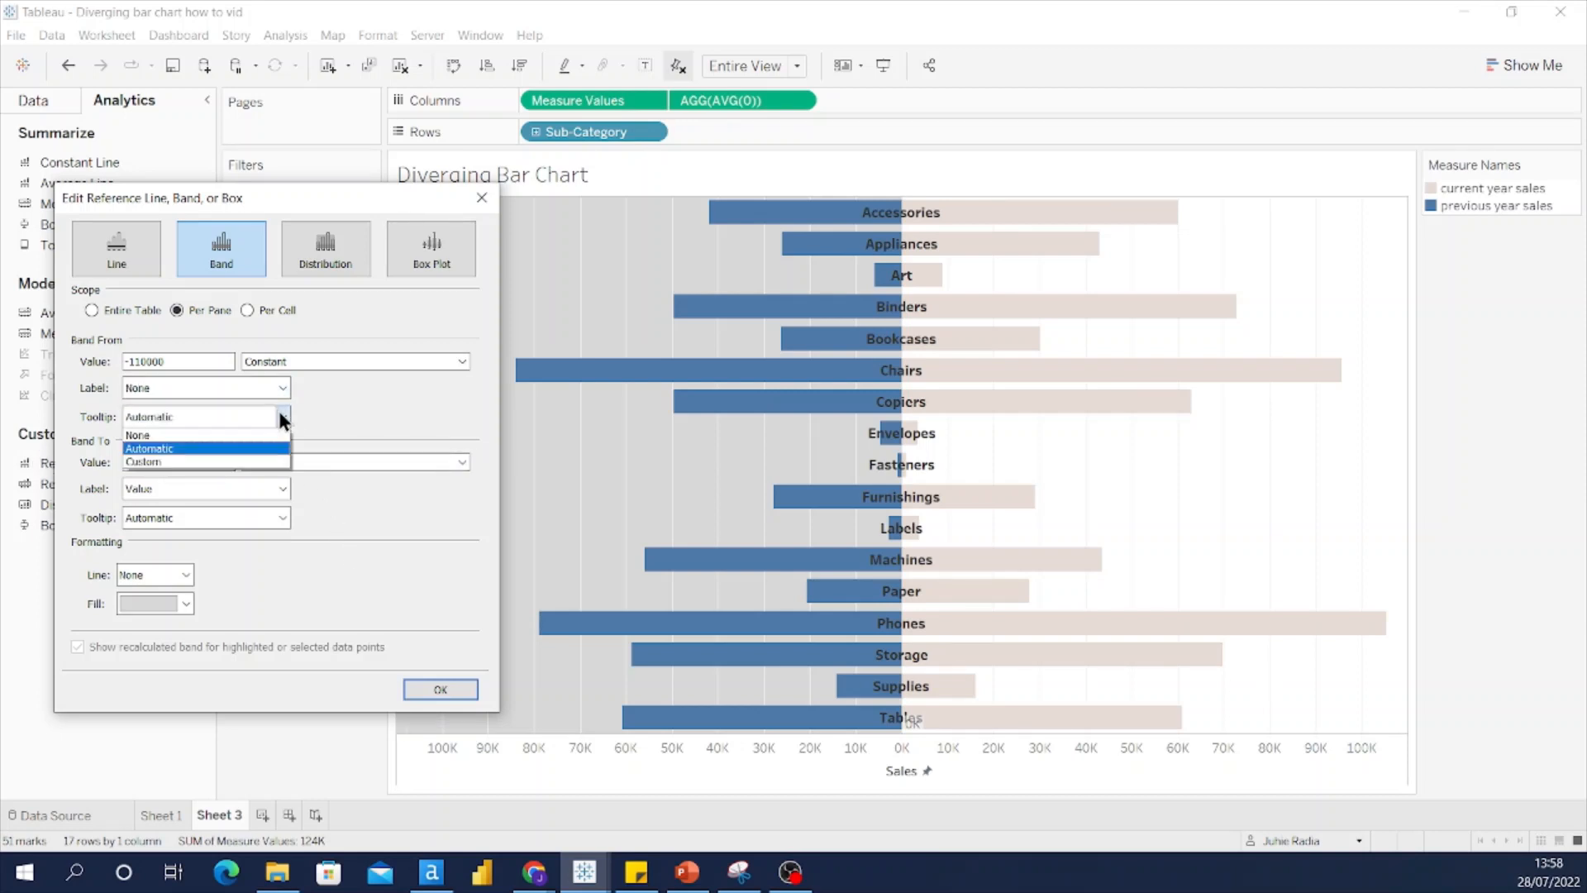
pyautogui.click(222, 435)
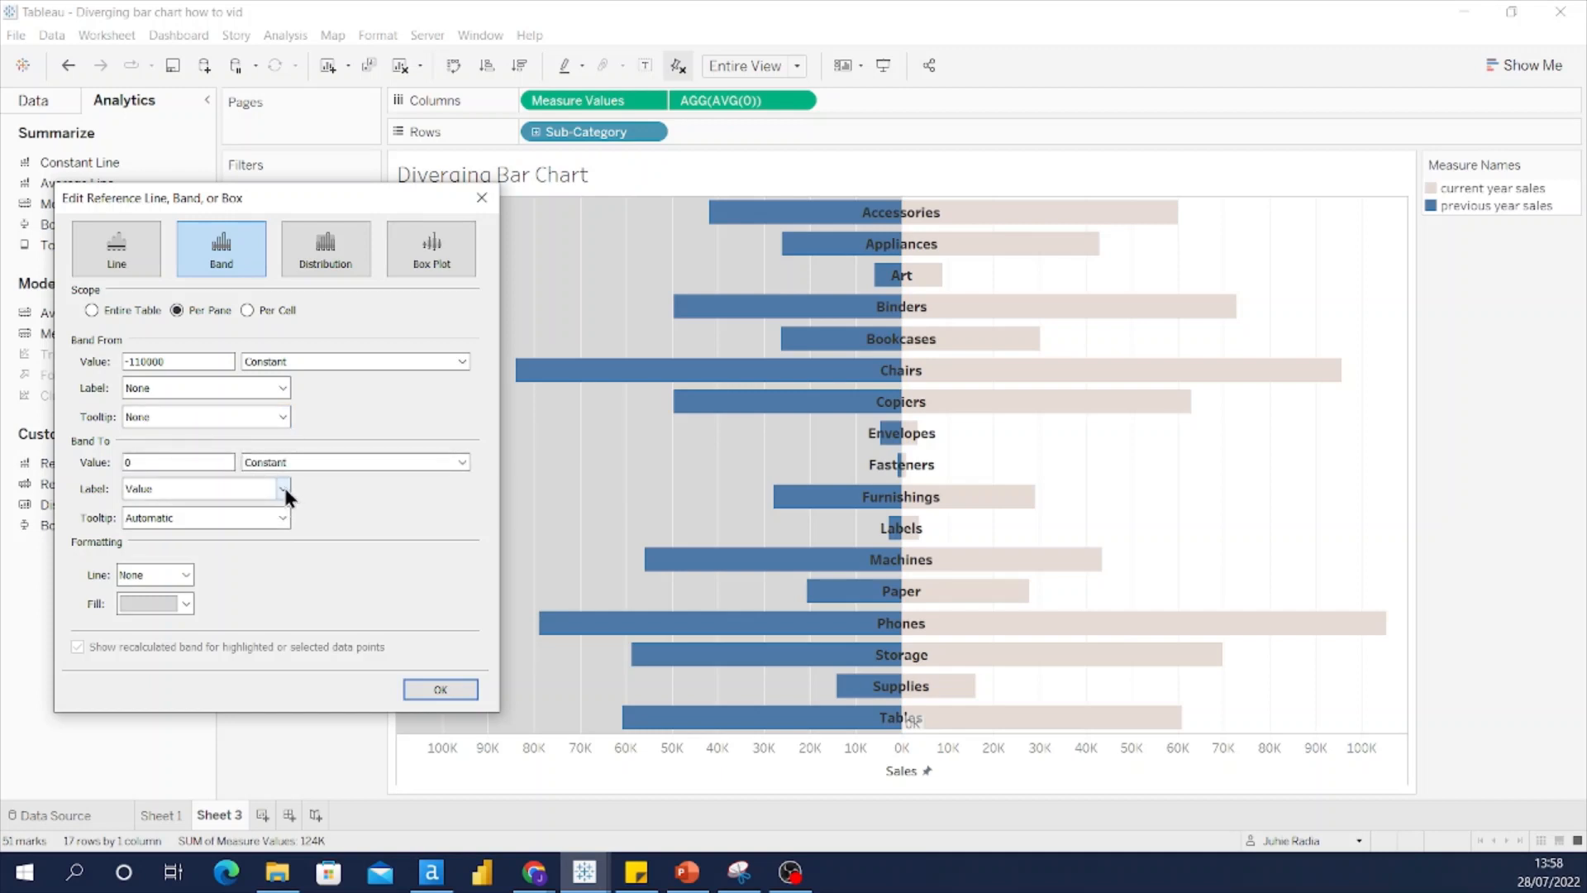
pyautogui.click(284, 484)
pyautogui.click(255, 507)
pyautogui.click(281, 515)
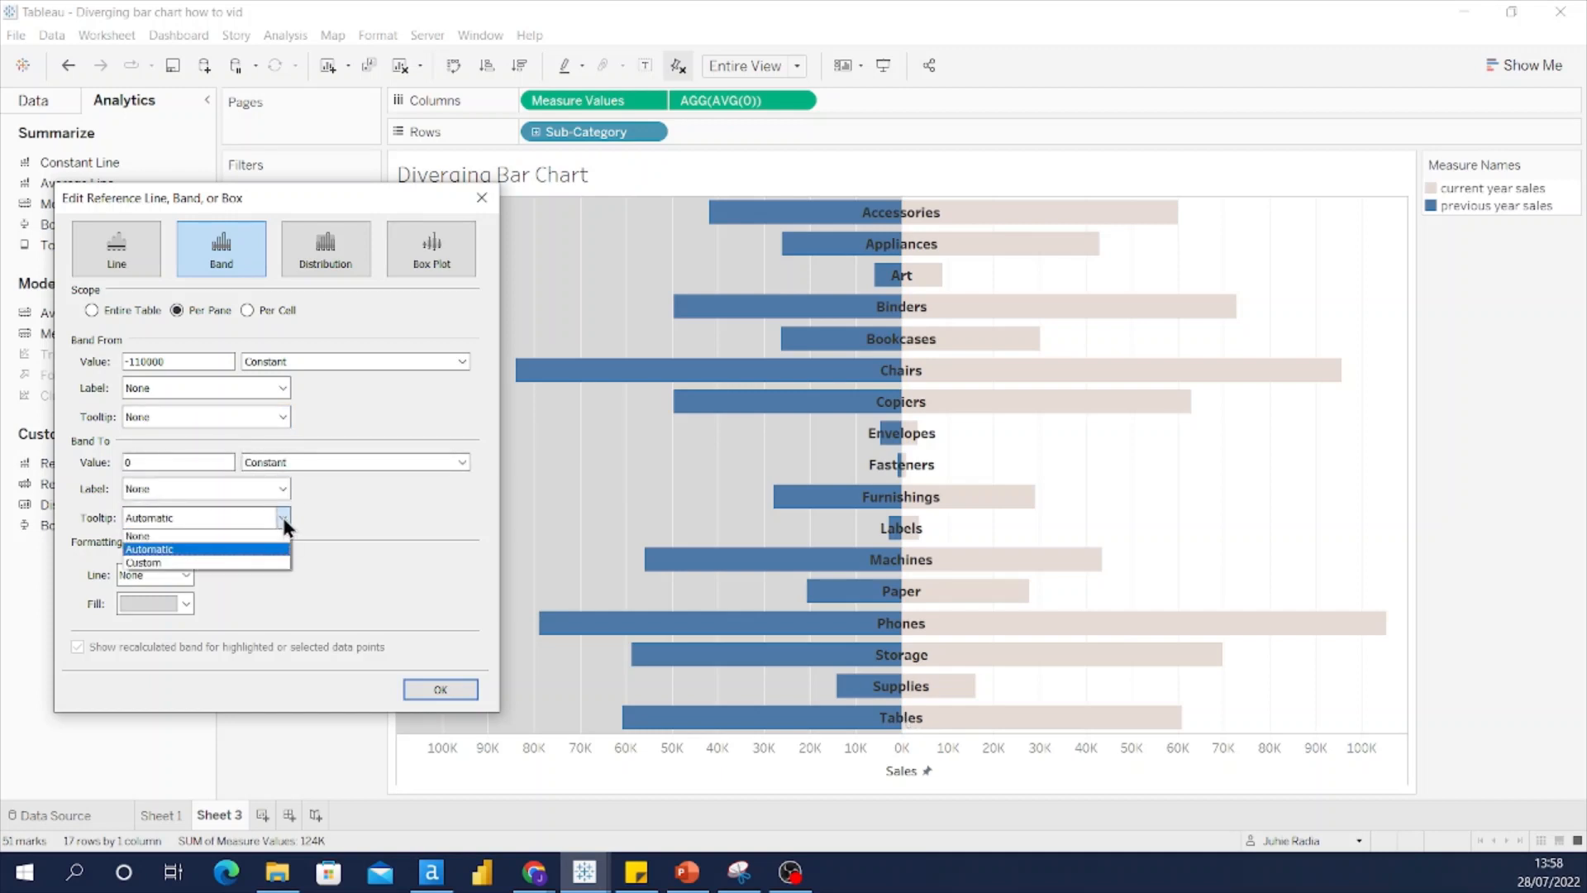
pyautogui.click(264, 536)
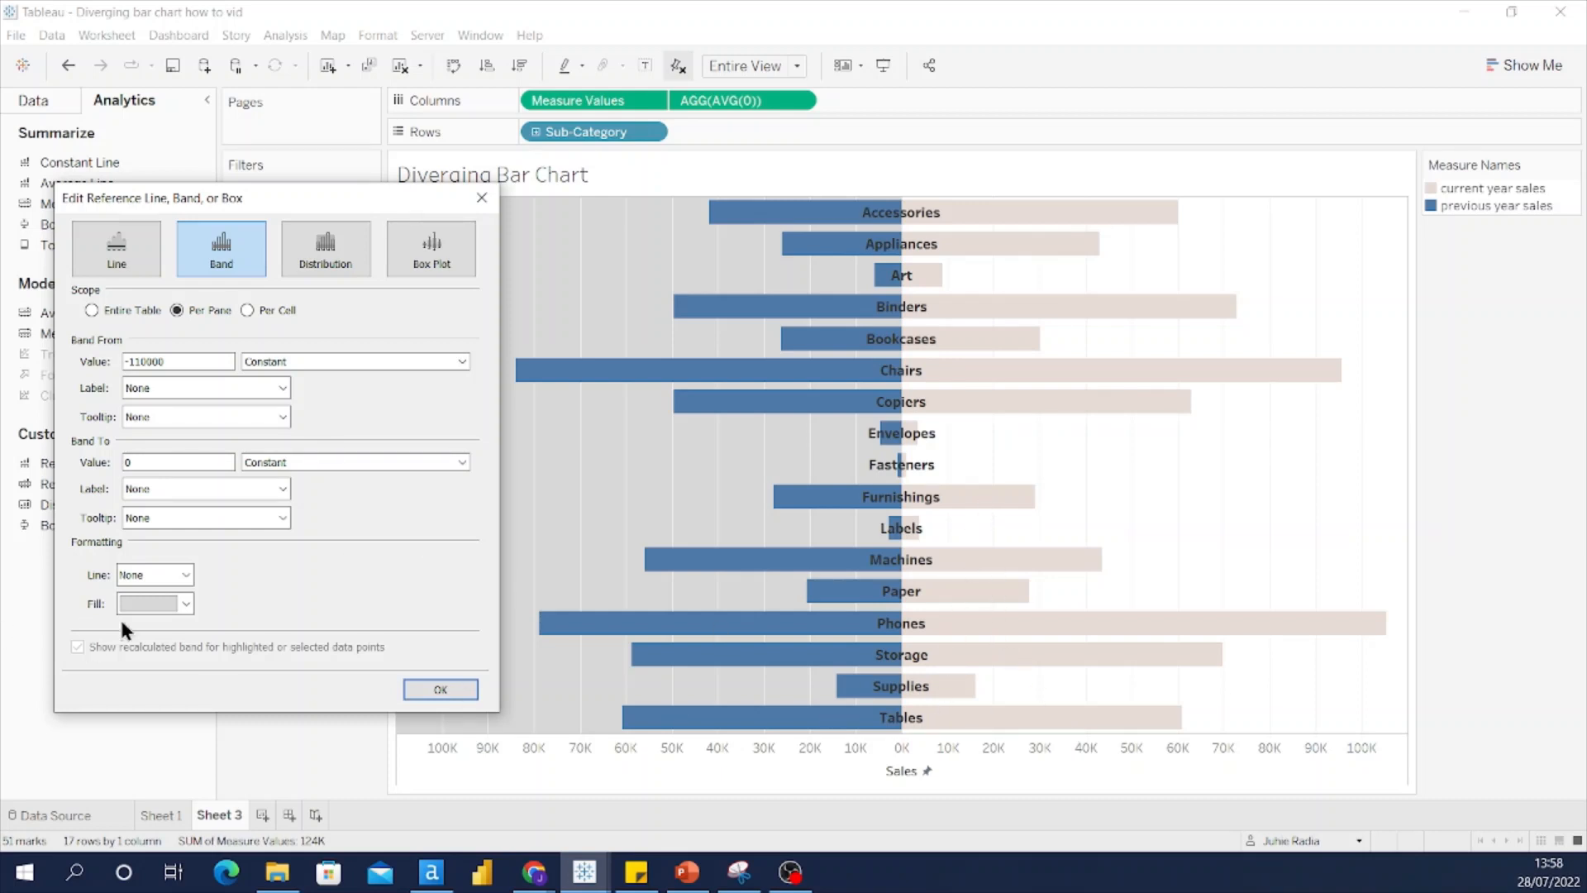
# Step: Give the band a very light fill colour and apply it to the chart
pyautogui.click(185, 602)
pyautogui.click(132, 746)
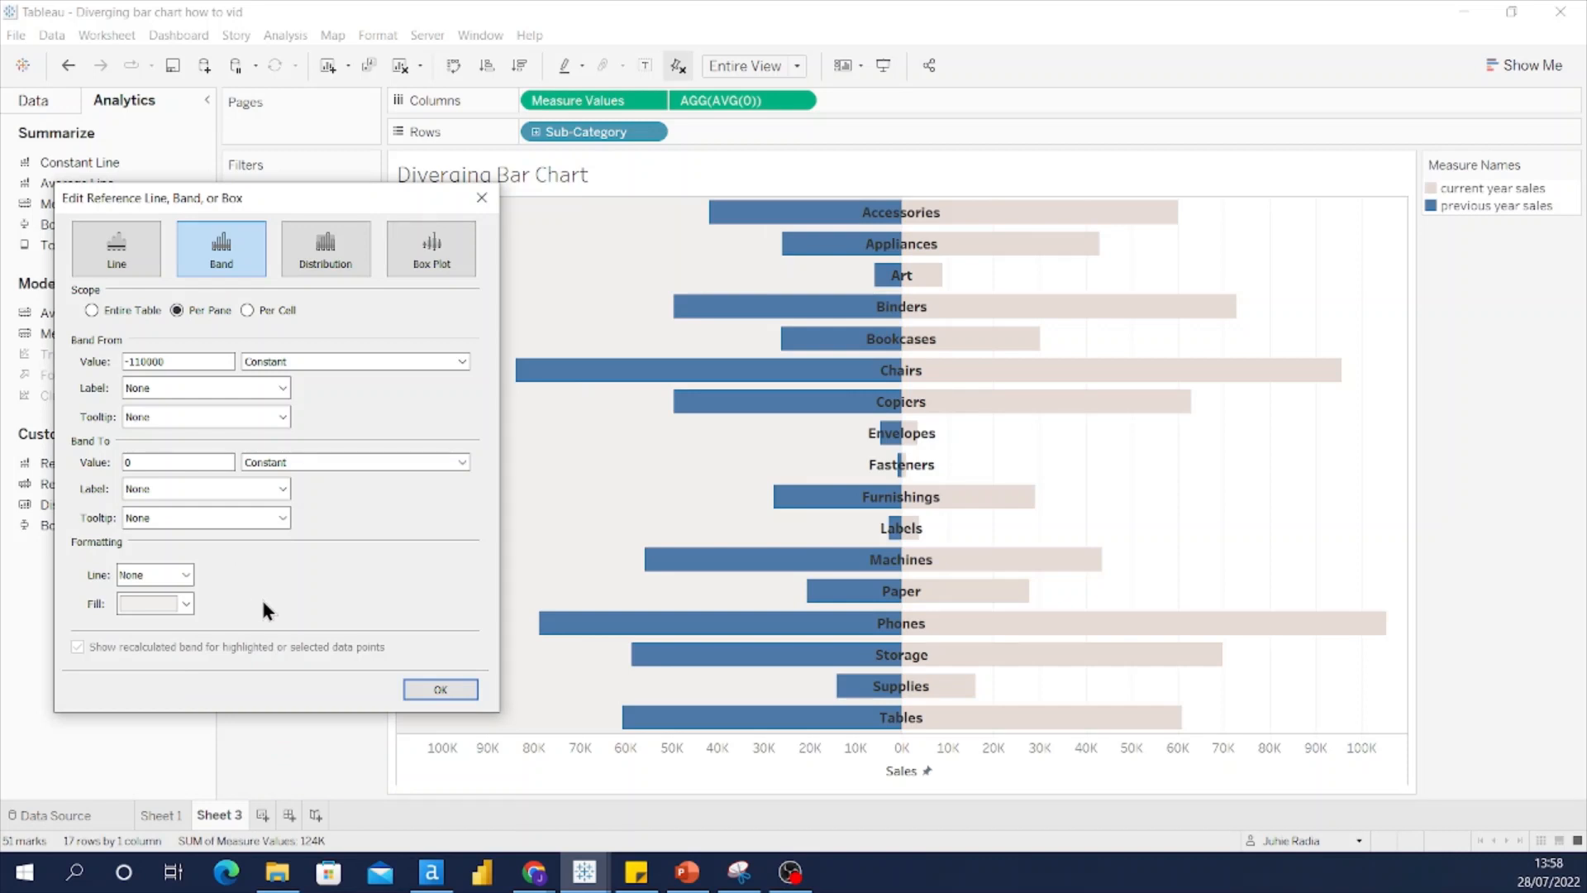
pyautogui.click(423, 686)
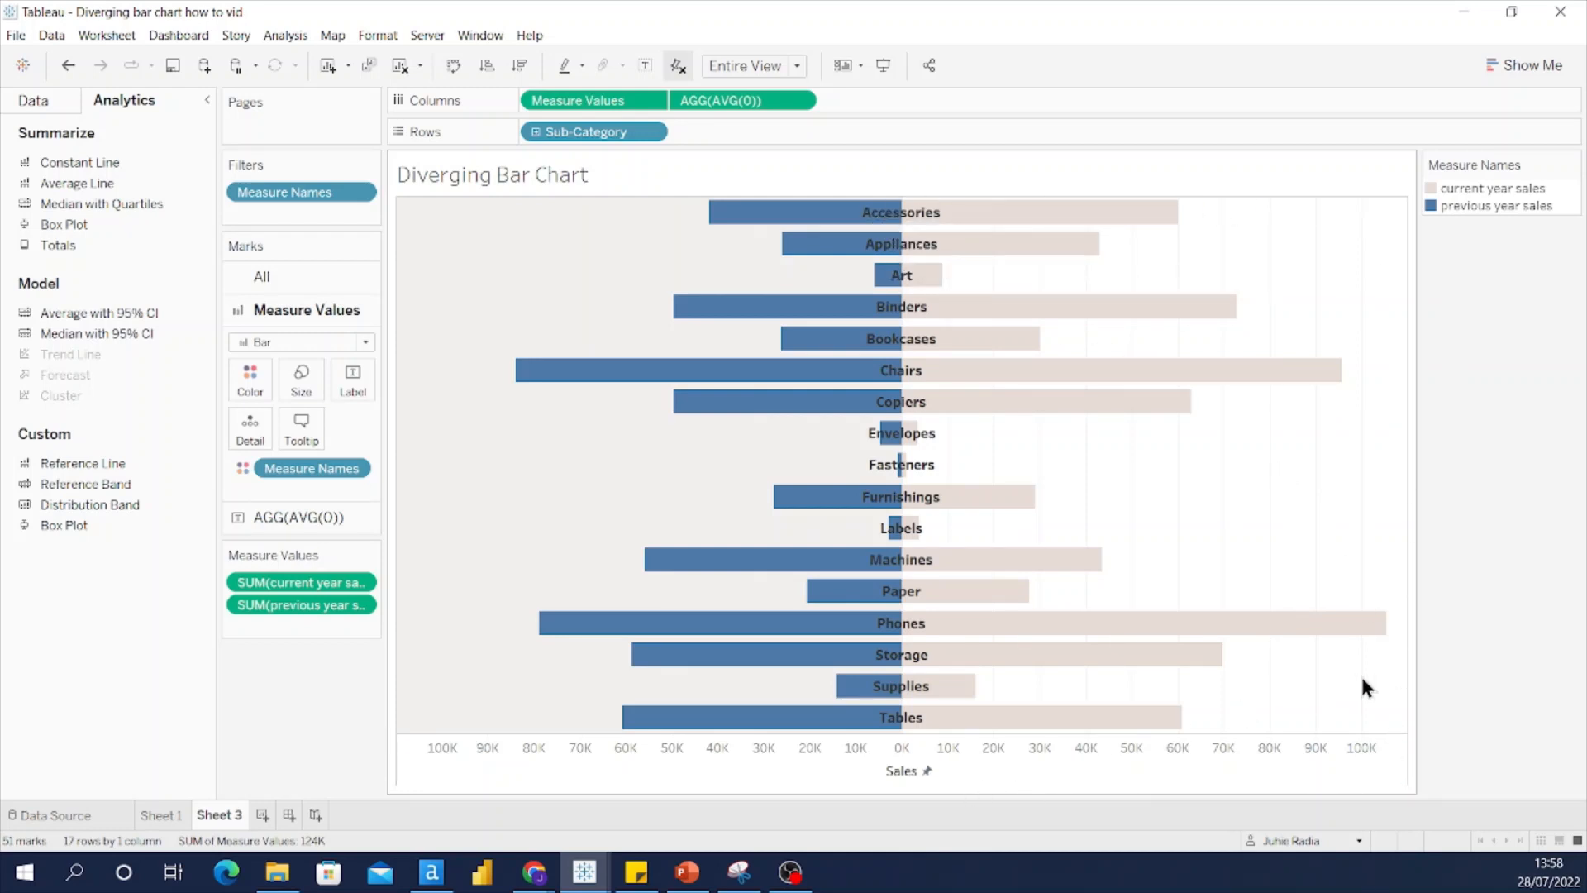
pyautogui.click(385, 33)
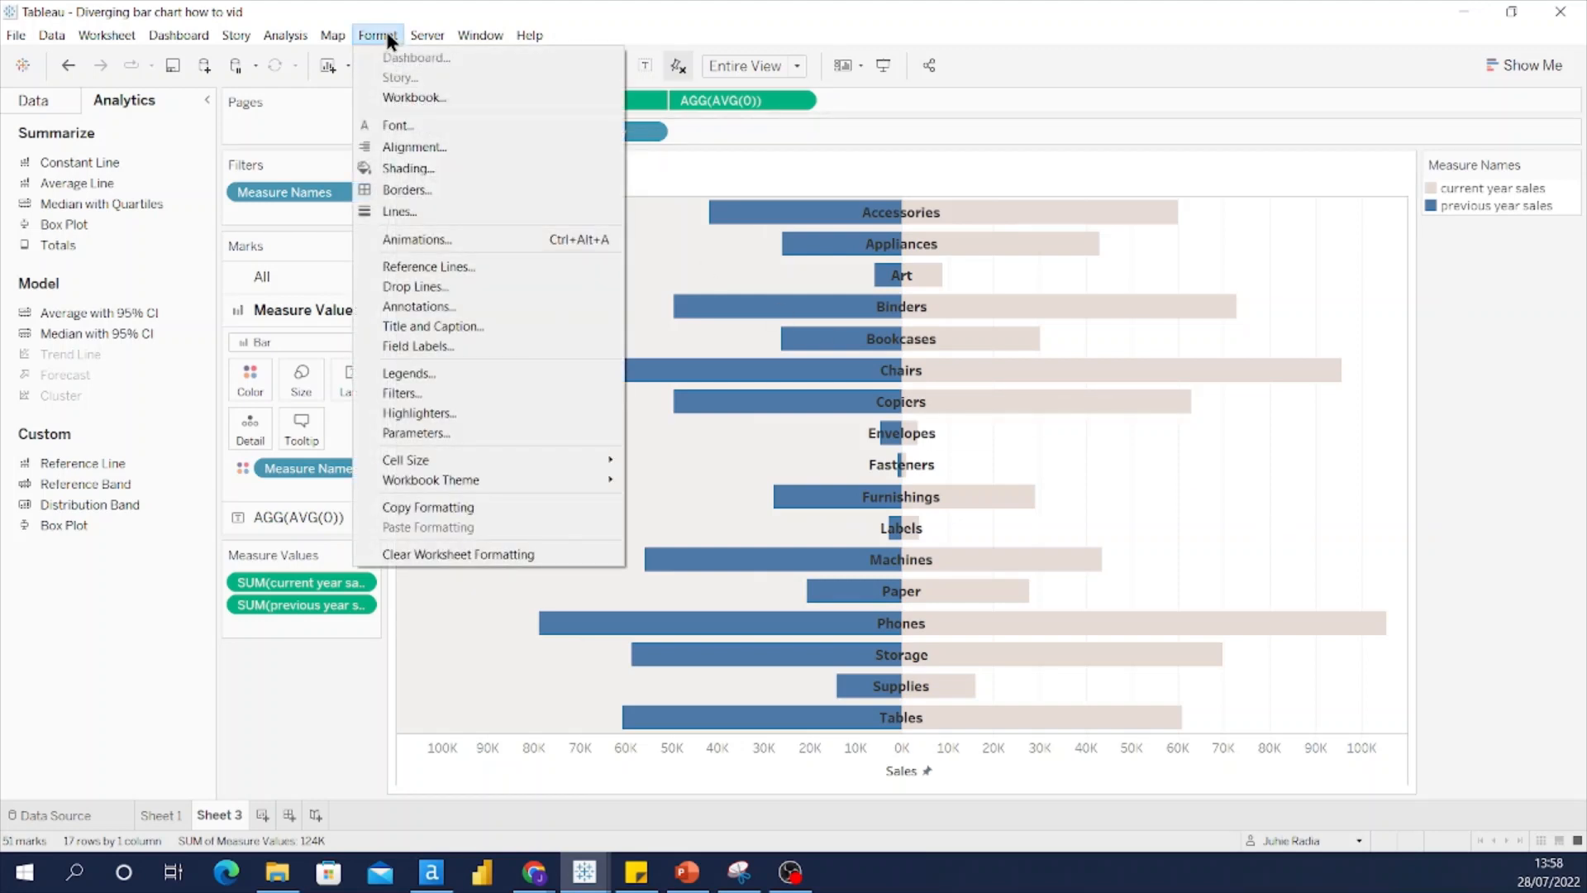
# Step: Set the column grid lines to None in the Lines formatting
pyautogui.click(399, 214)
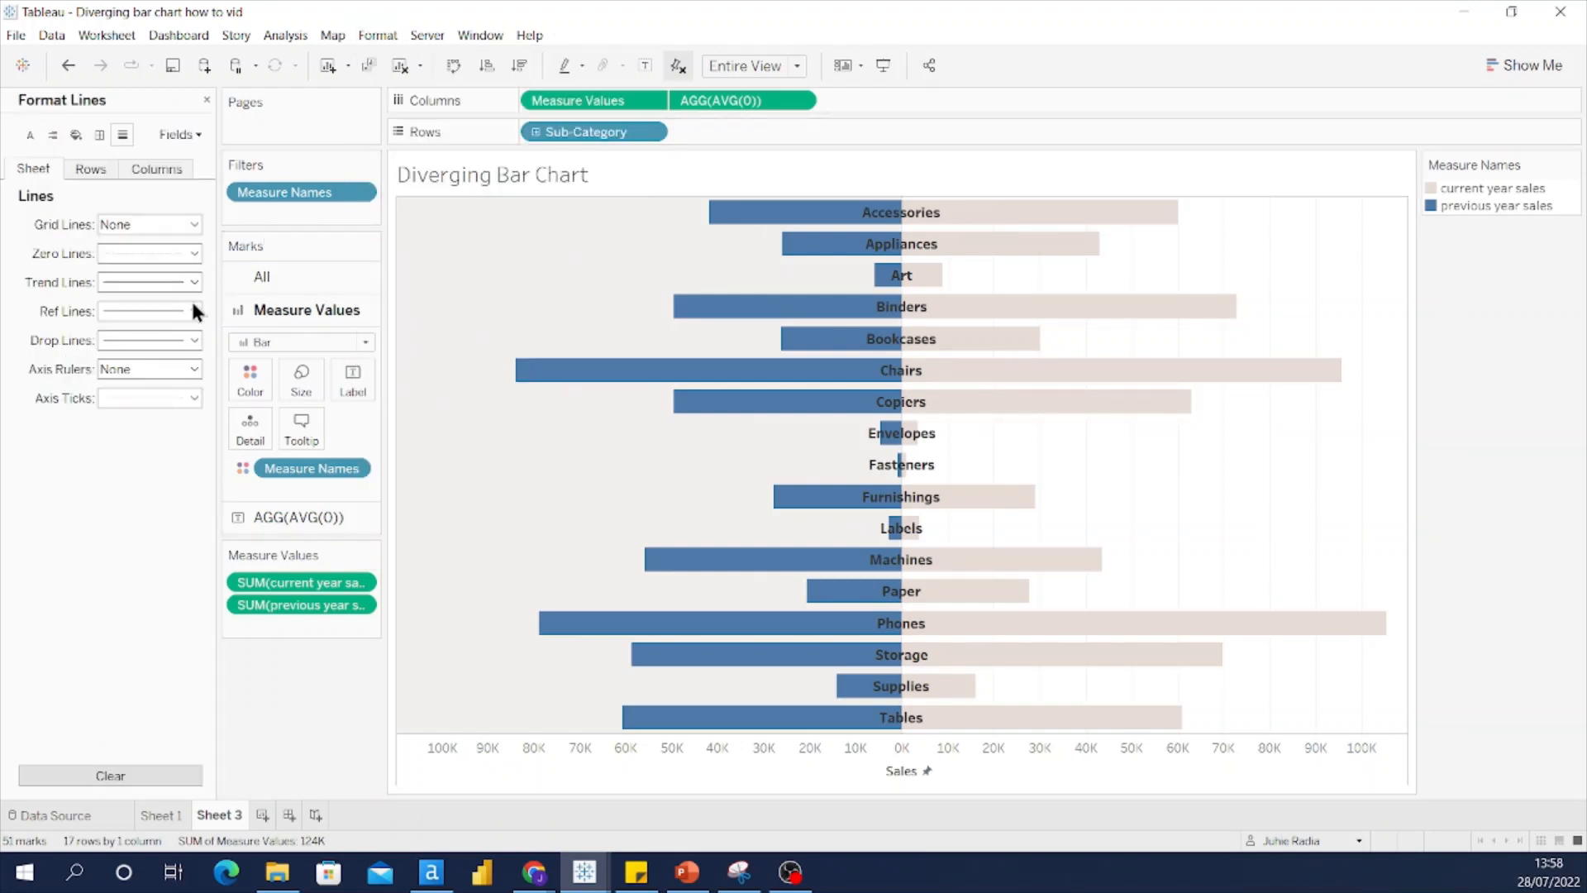
pyautogui.click(156, 169)
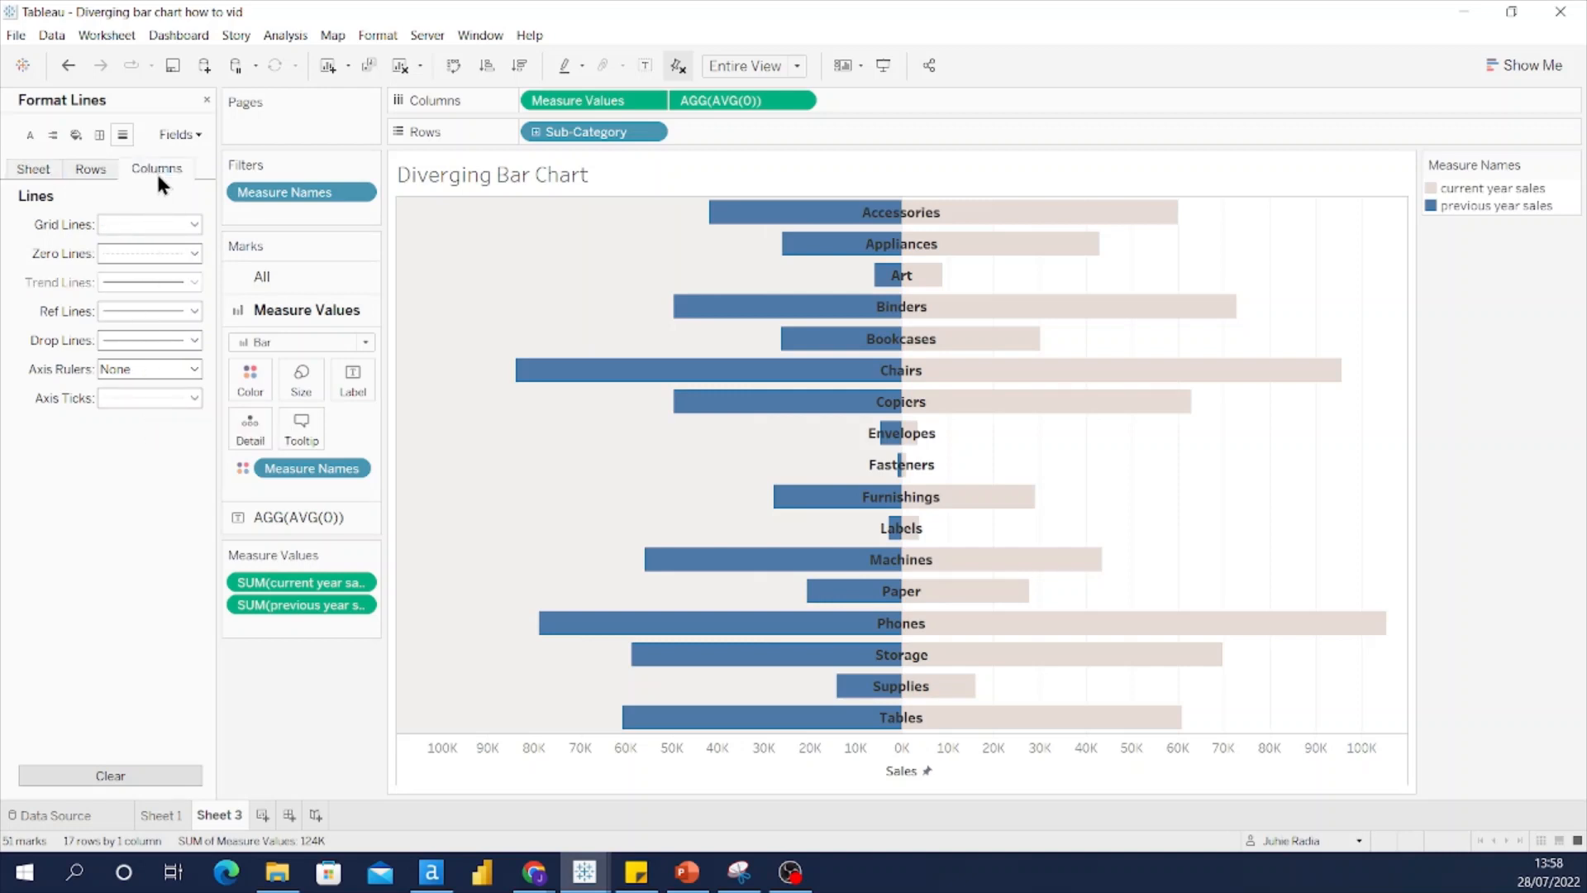
pyautogui.click(191, 222)
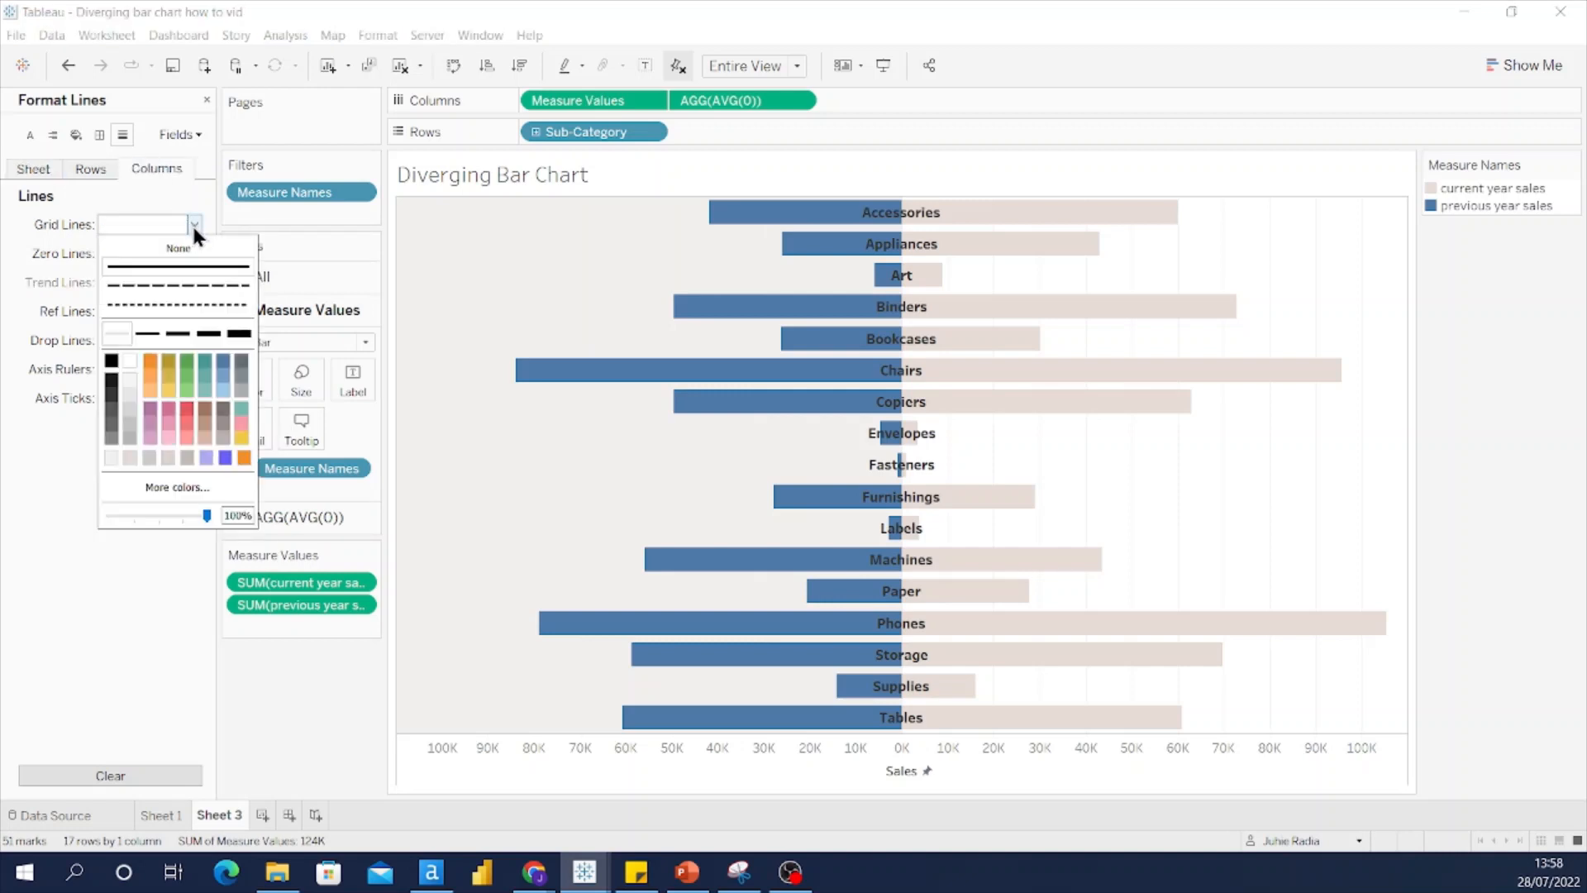
pyautogui.click(191, 249)
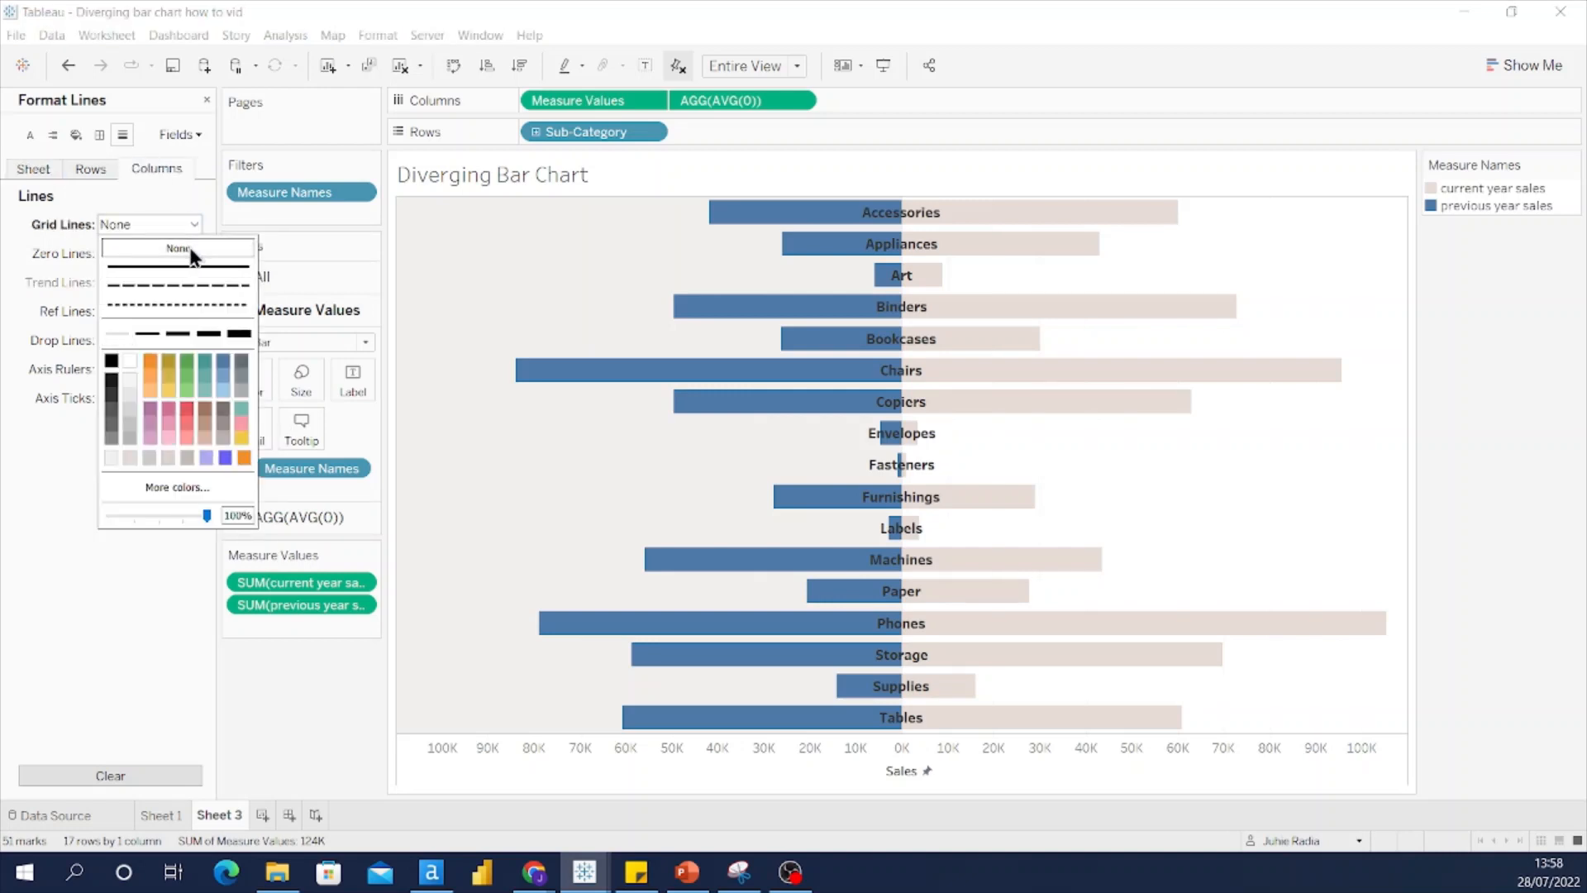
pyautogui.click(46, 483)
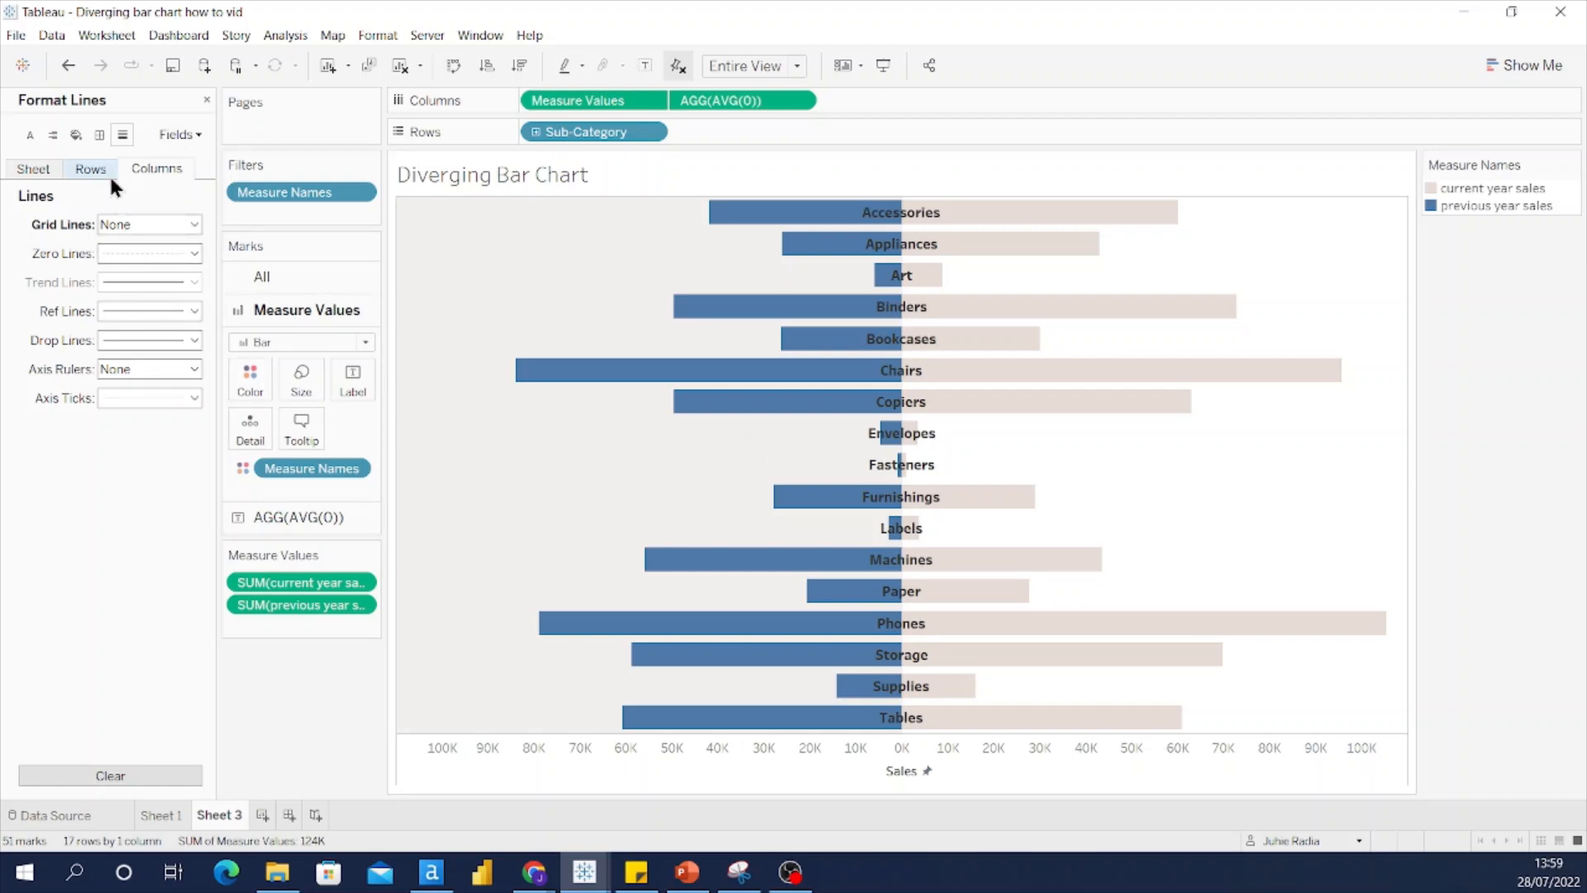
# Step: Set the sheet's row and column divider panes to None in Format Borders
pyautogui.click(100, 135)
pyautogui.click(26, 170)
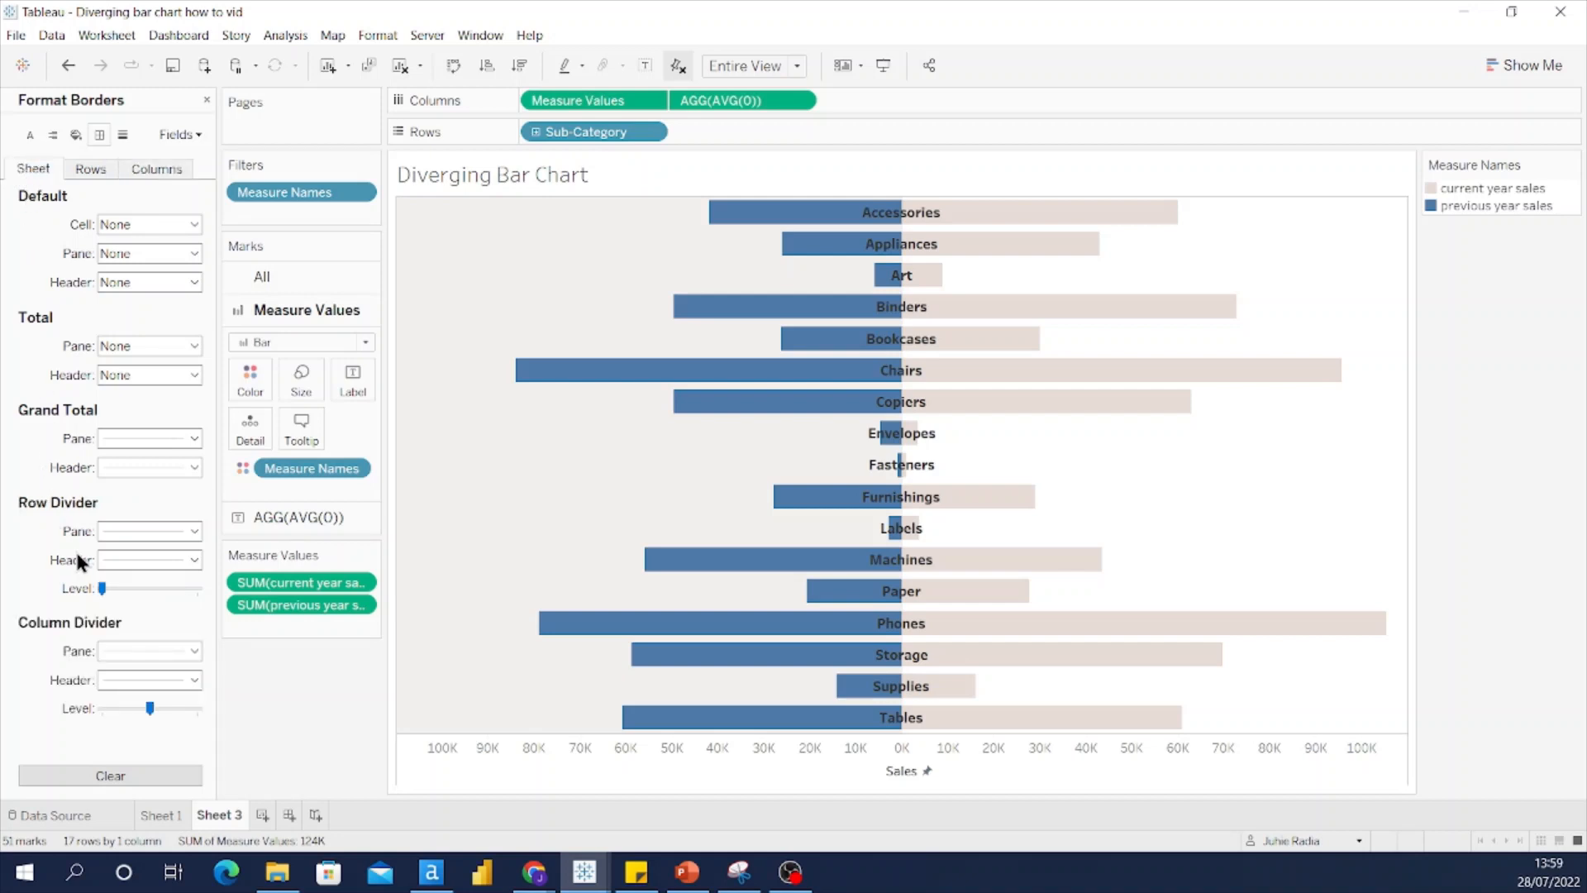
pyautogui.click(195, 530)
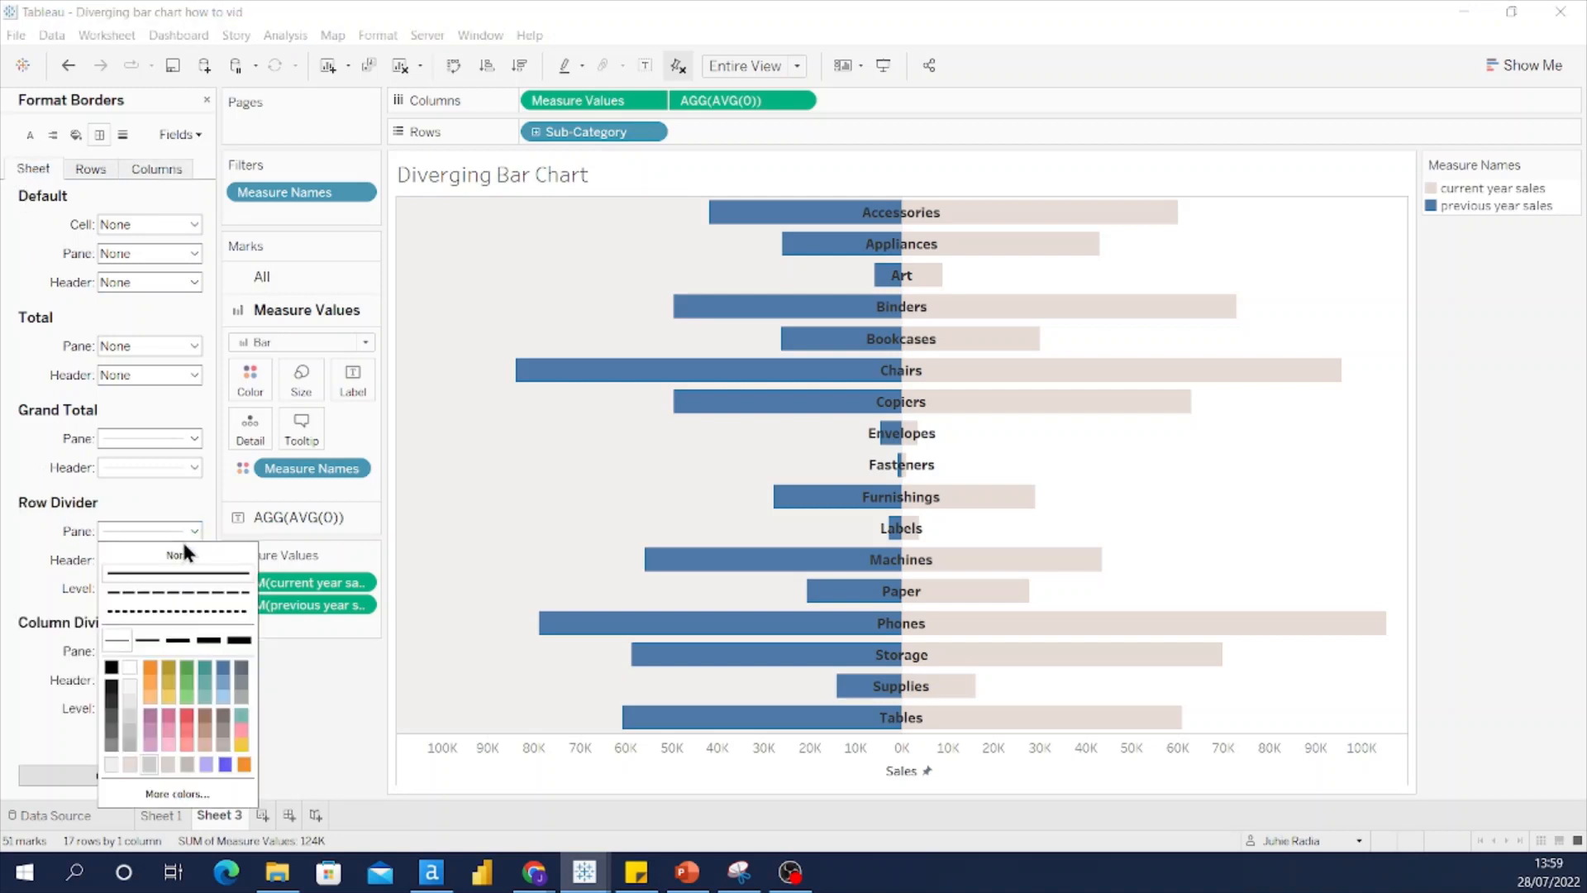
pyautogui.click(178, 555)
pyautogui.click(33, 612)
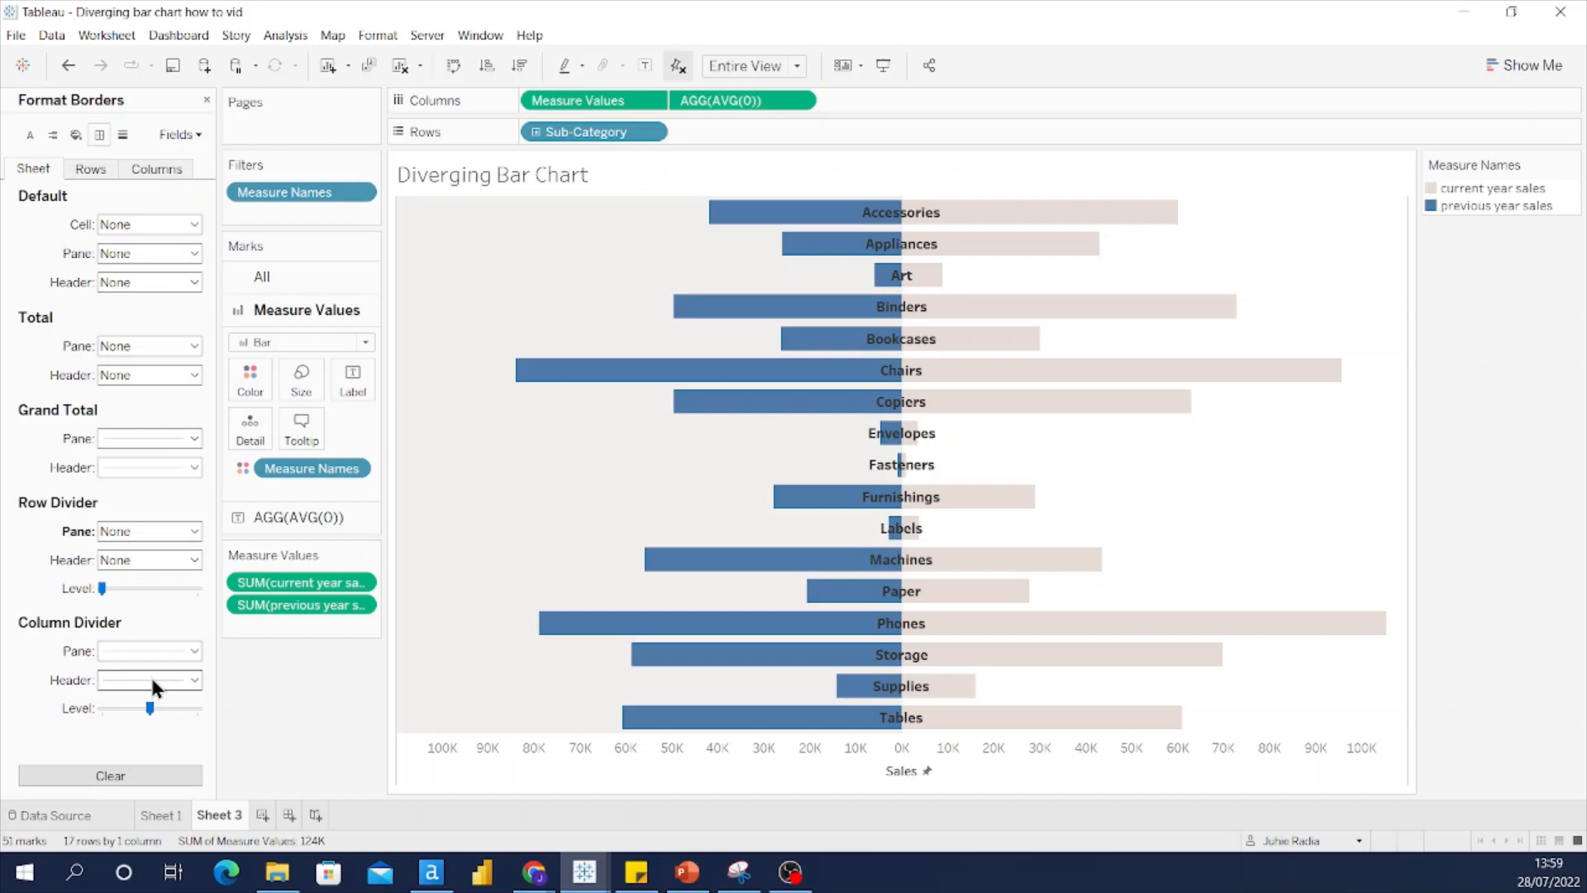
pyautogui.click(195, 651)
pyautogui.click(159, 388)
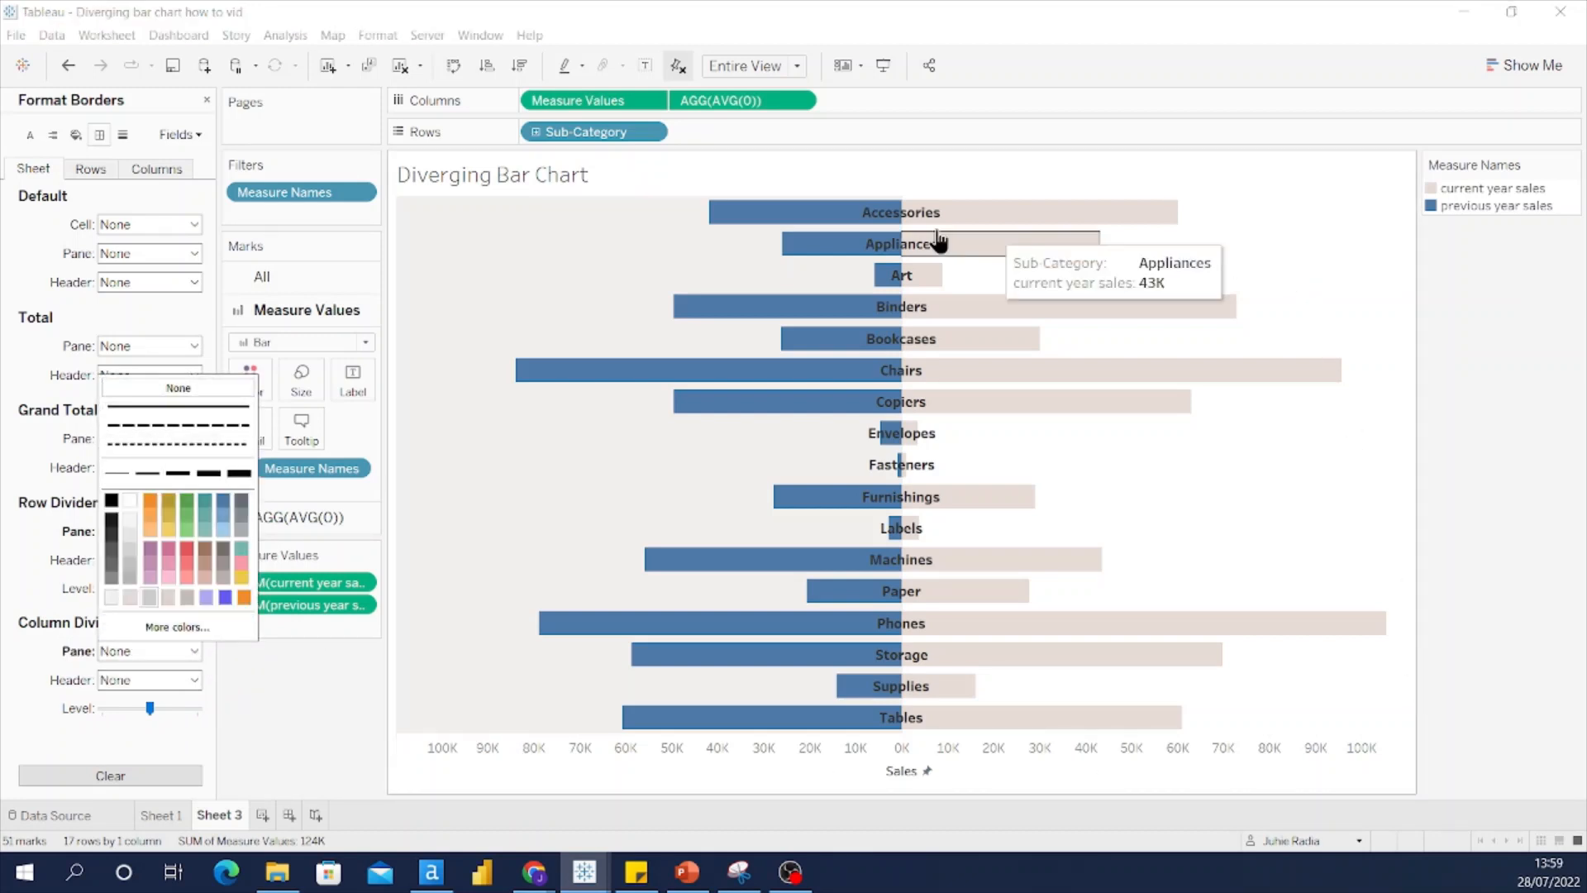
pyautogui.moveTo(1196, 225)
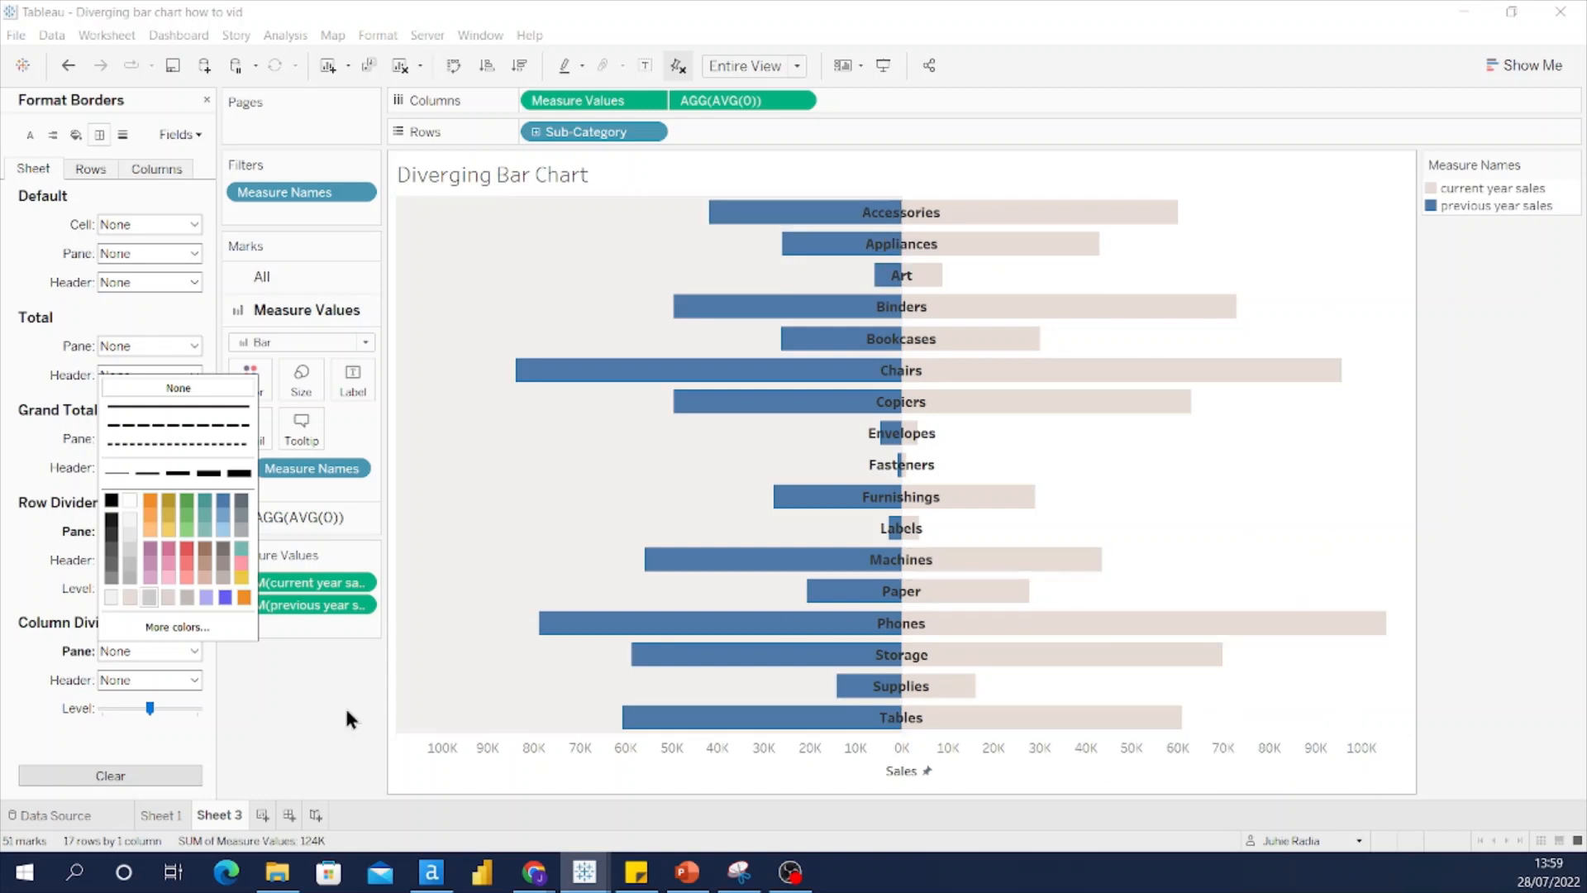
pyautogui.click(264, 735)
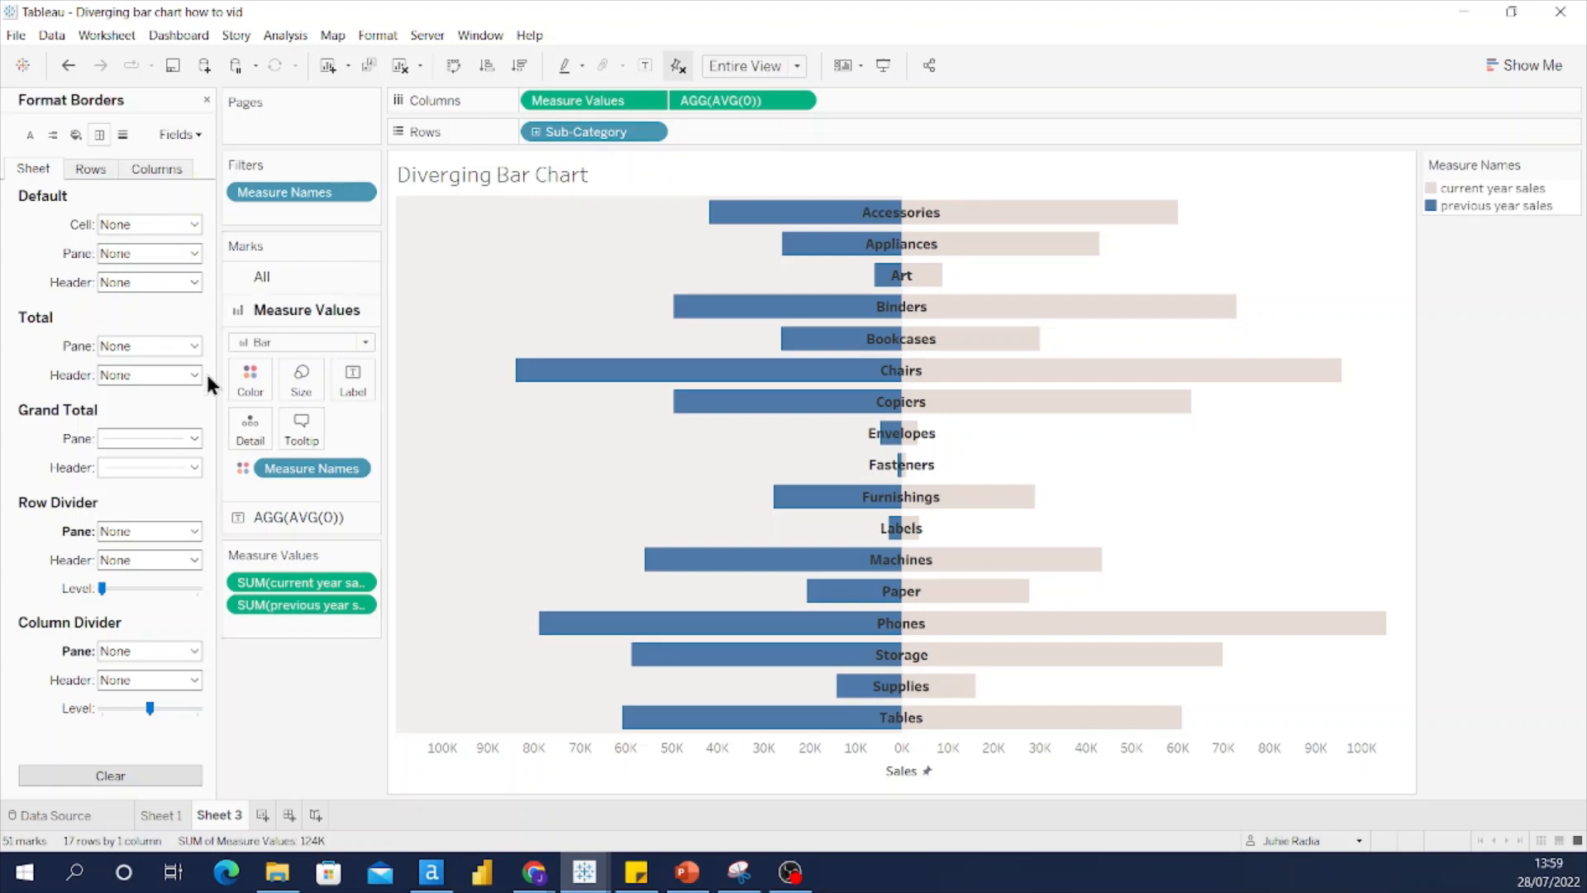
# Step: Give every bar a dark border colour from the Marks Color card
pyautogui.click(206, 100)
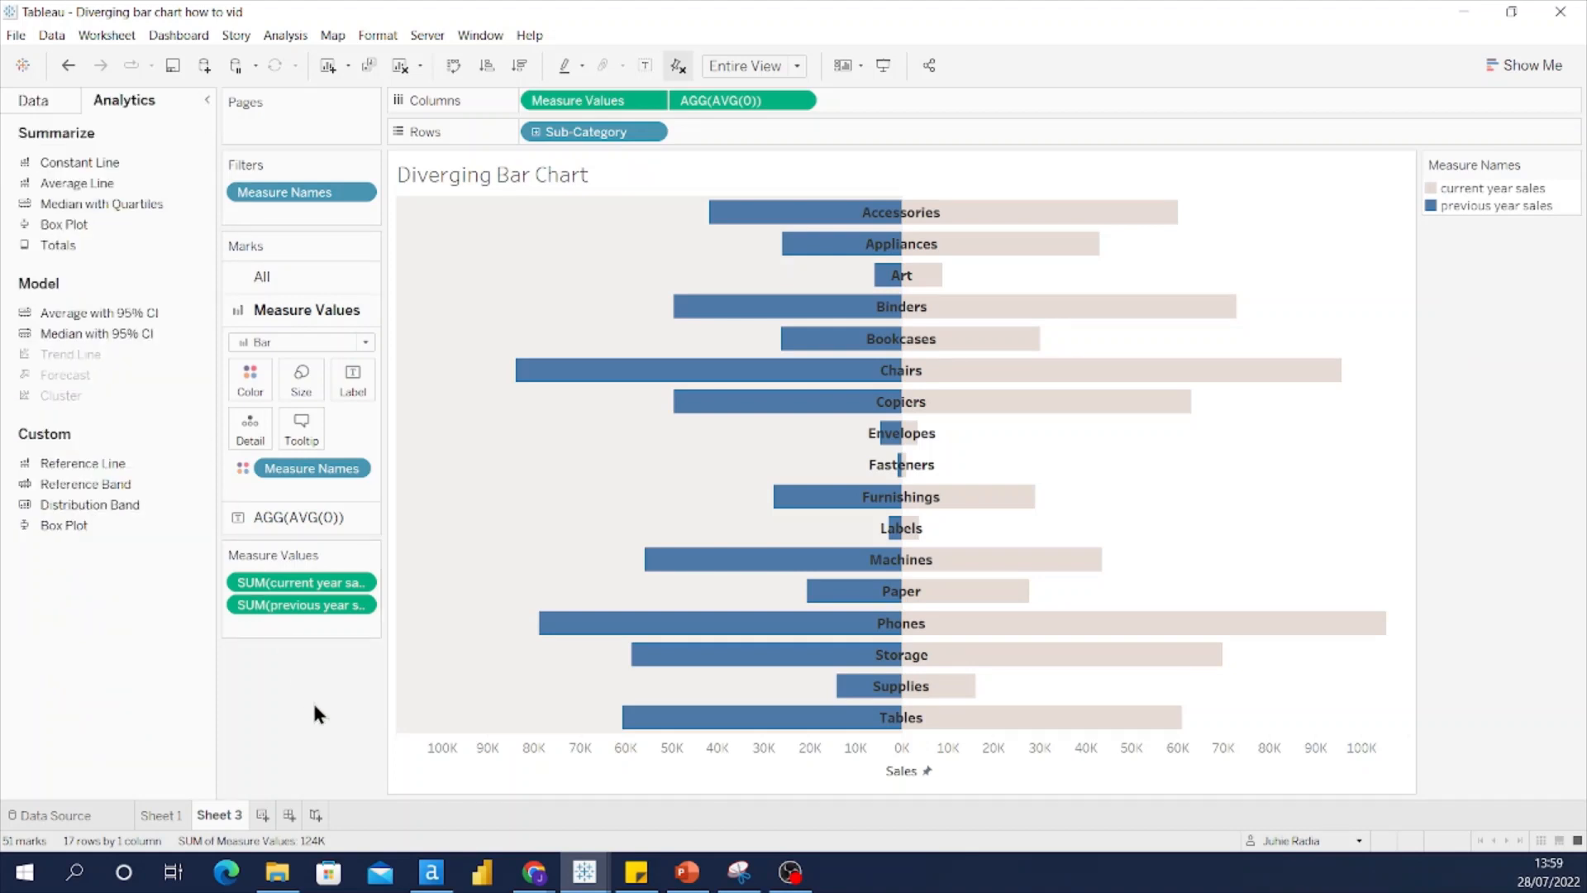
pyautogui.click(246, 389)
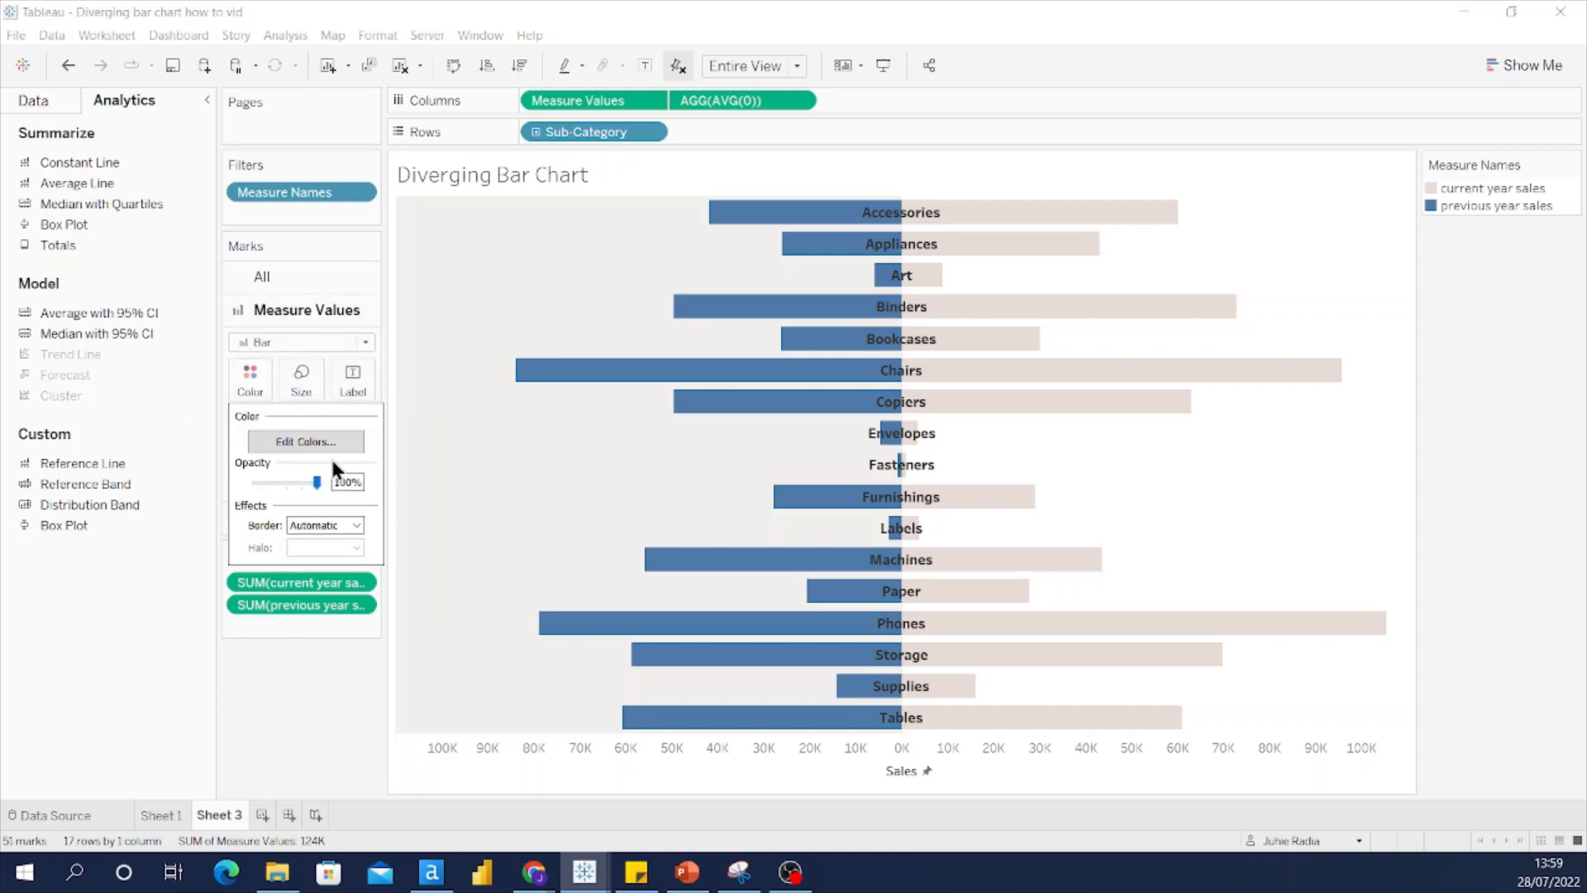
pyautogui.click(357, 526)
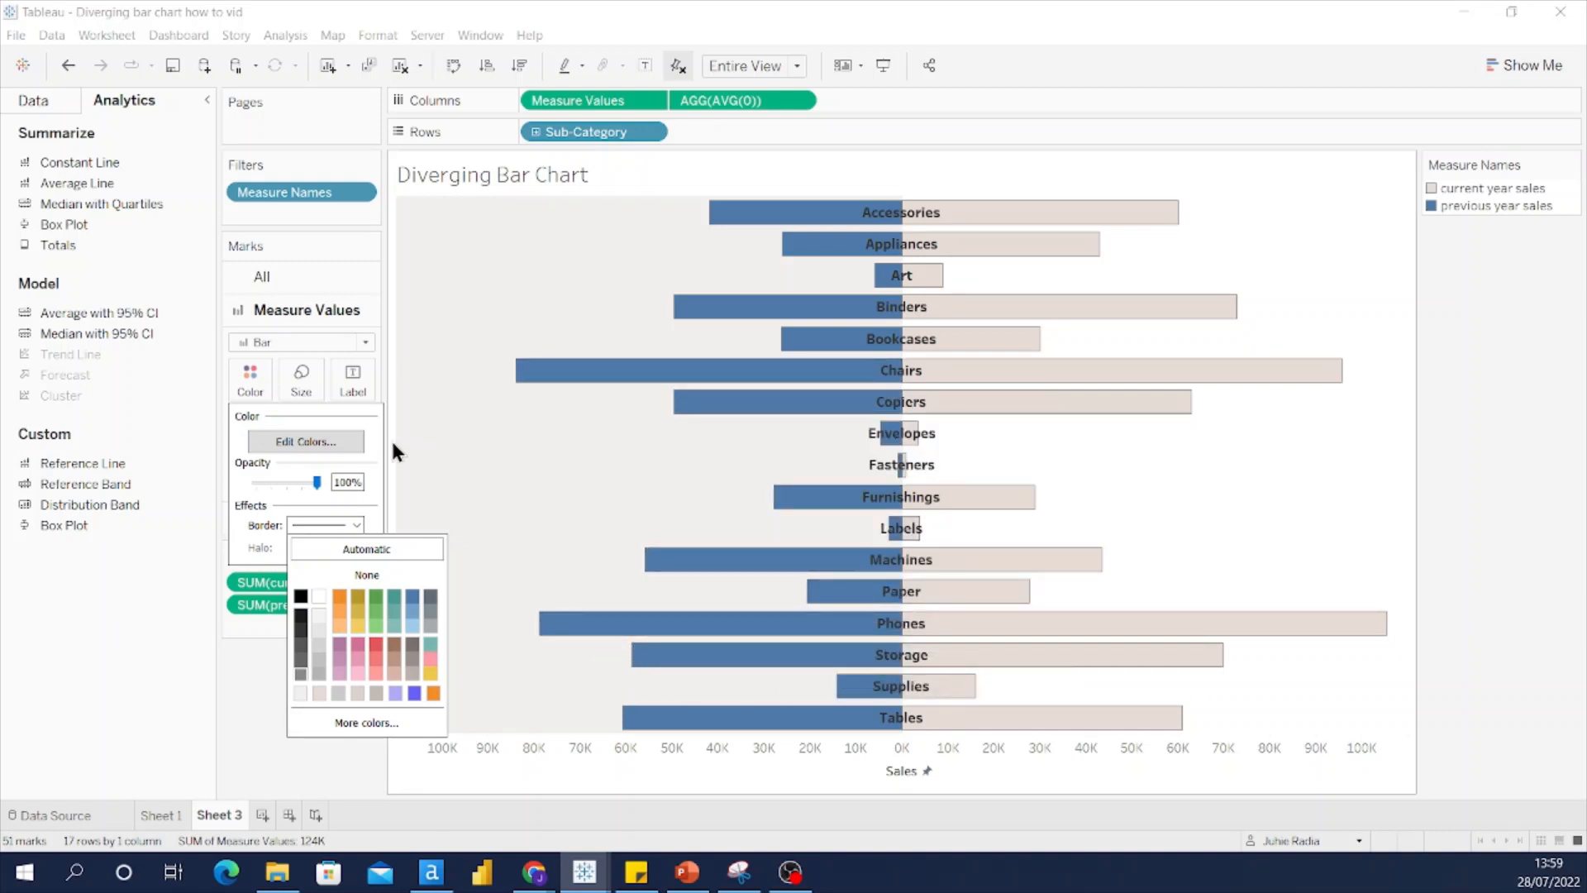
# Step: Change the previous year sales colour to white
pyautogui.click(281, 447)
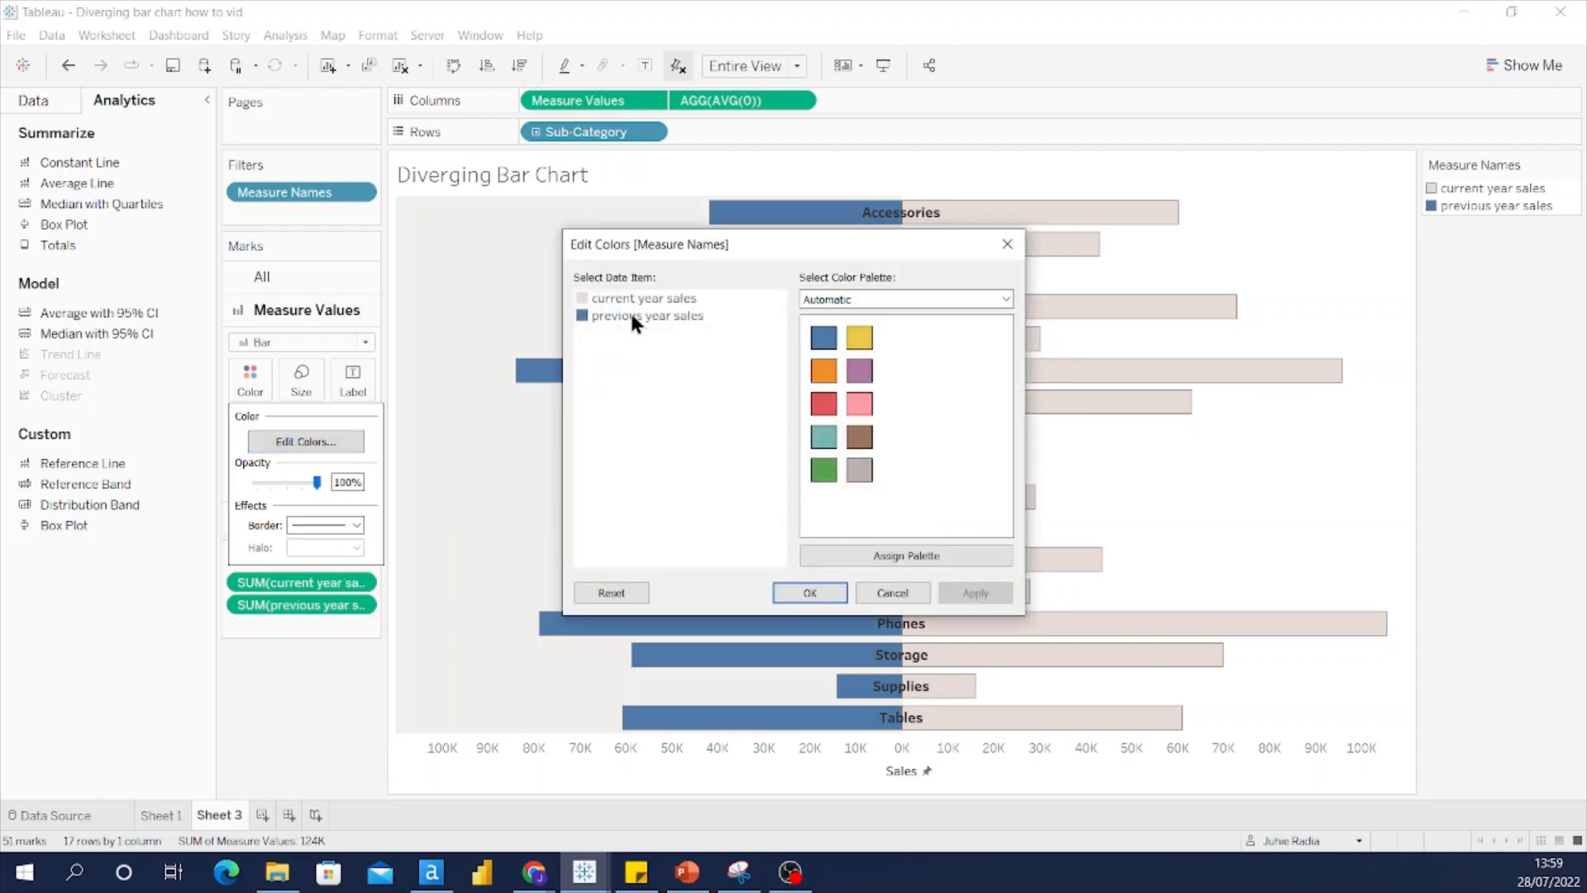
pyautogui.doubleClick(634, 317)
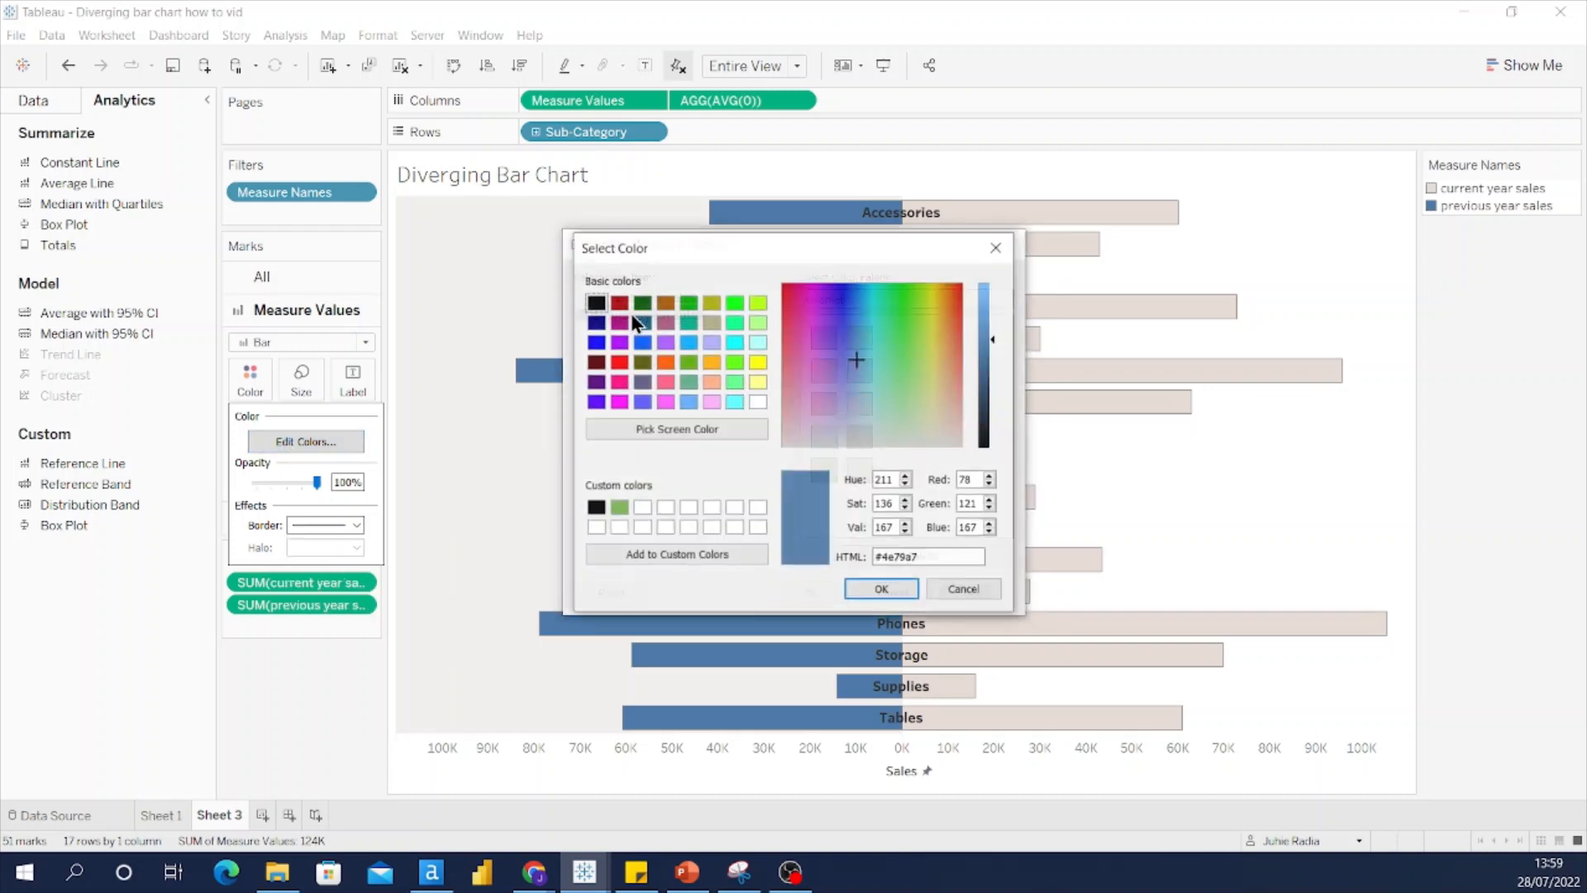
pyautogui.click(758, 401)
pyautogui.click(878, 590)
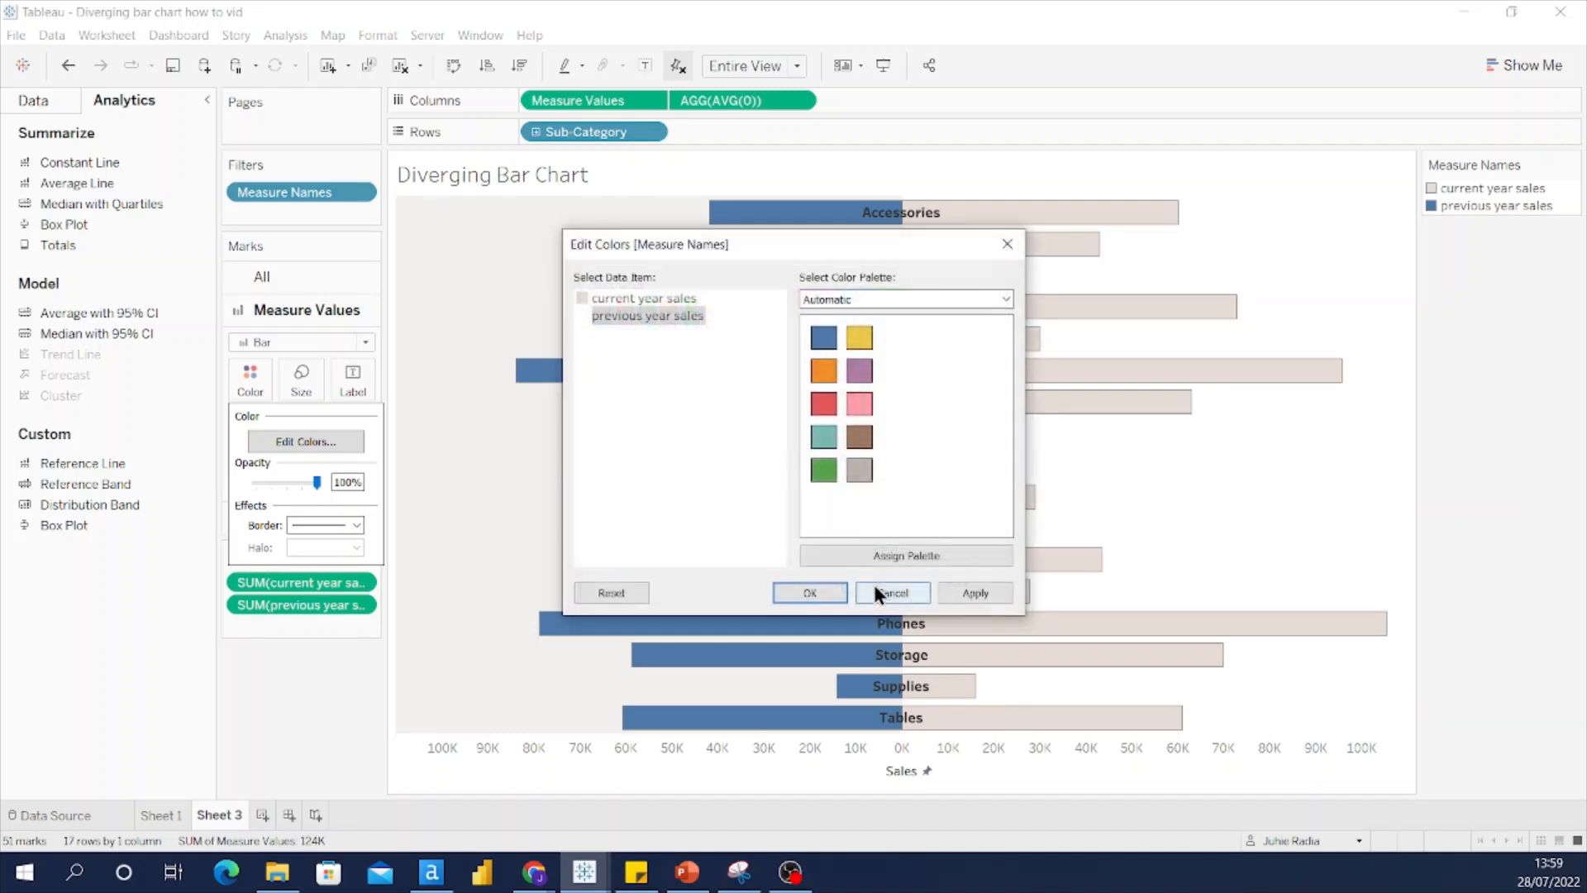
pyautogui.click(810, 593)
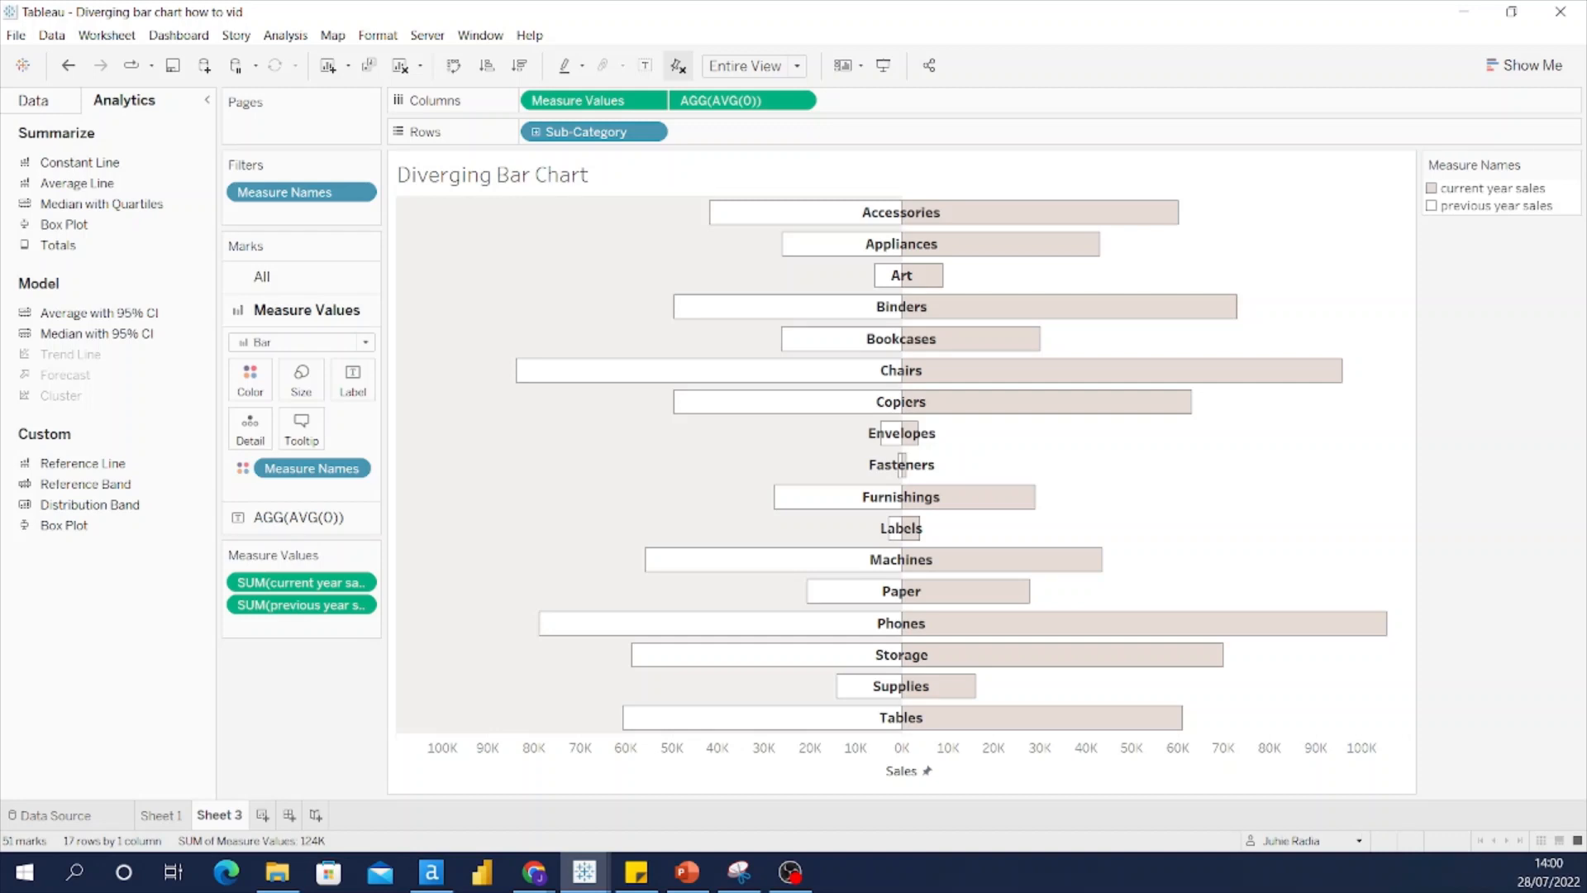
pyautogui.click(791, 872)
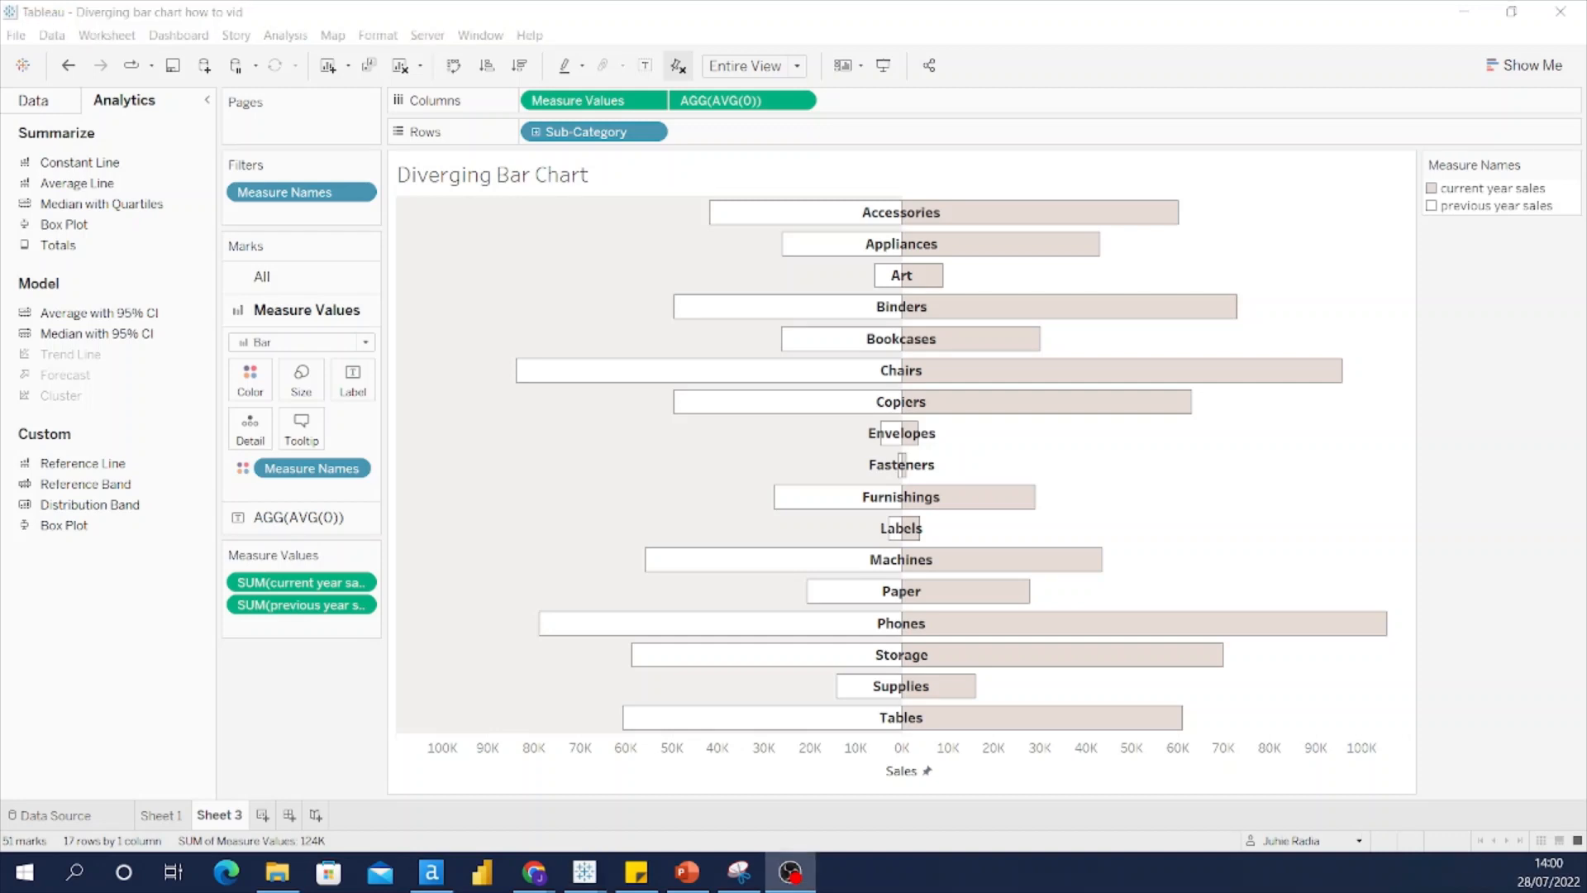